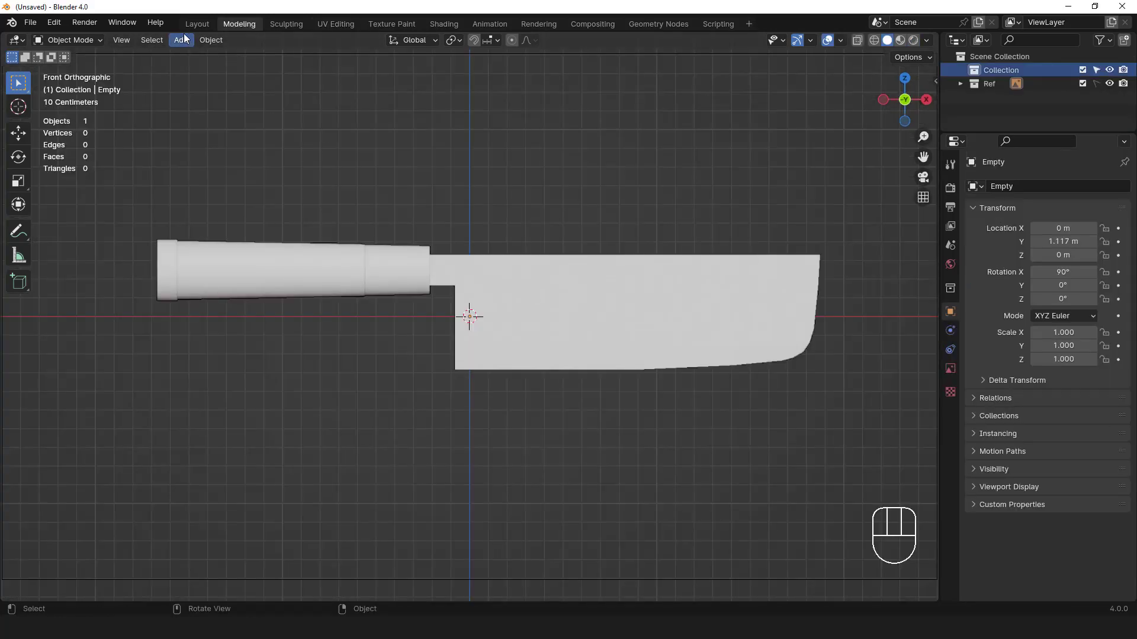
# Add a cube mesh and scale it down uniformly until its height roughly matches the reference blade
pyautogui.click(182, 39)
pyautogui.moveTo(203, 50)
pyautogui.click(324, 62)
pyautogui.press('Tab')
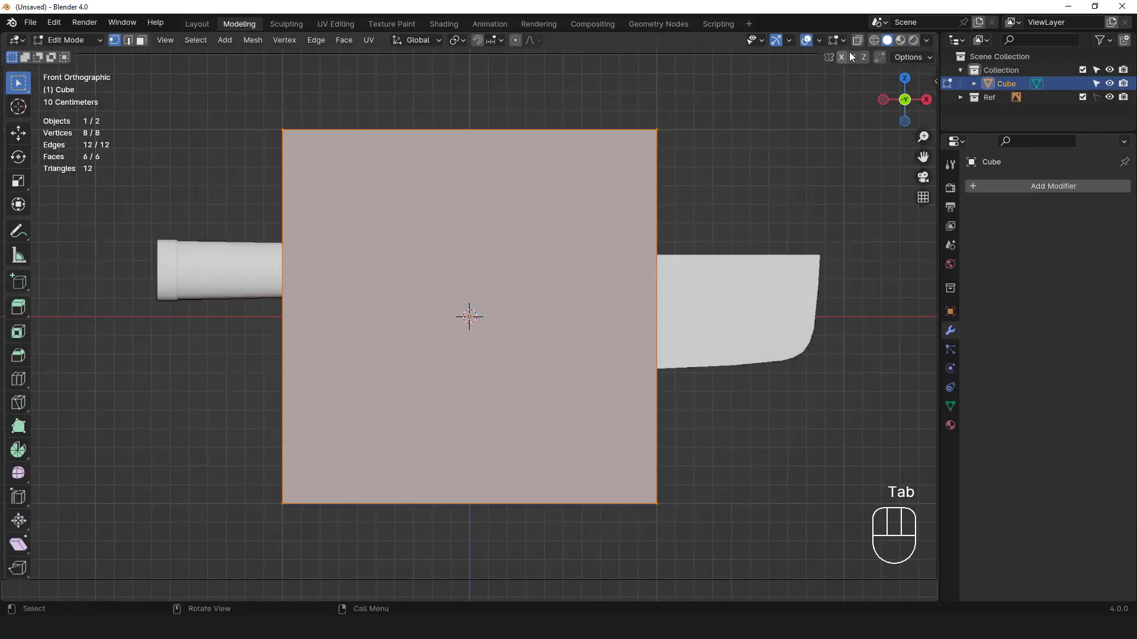
pyautogui.press('s')
pyautogui.press('s')
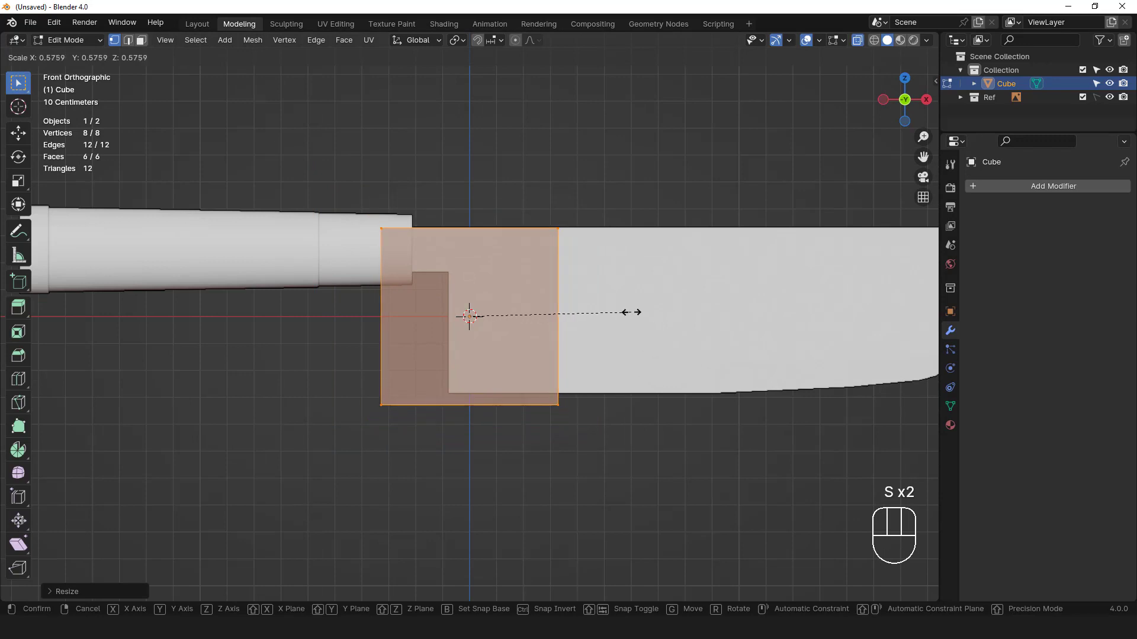
# Move the cube's bottom and top vertices along Z onto the reference blade's cutting edge and spine
pyautogui.moveTo(355, 383); pyautogui.dragTo(618, 448)
pyautogui.click(620, 436)
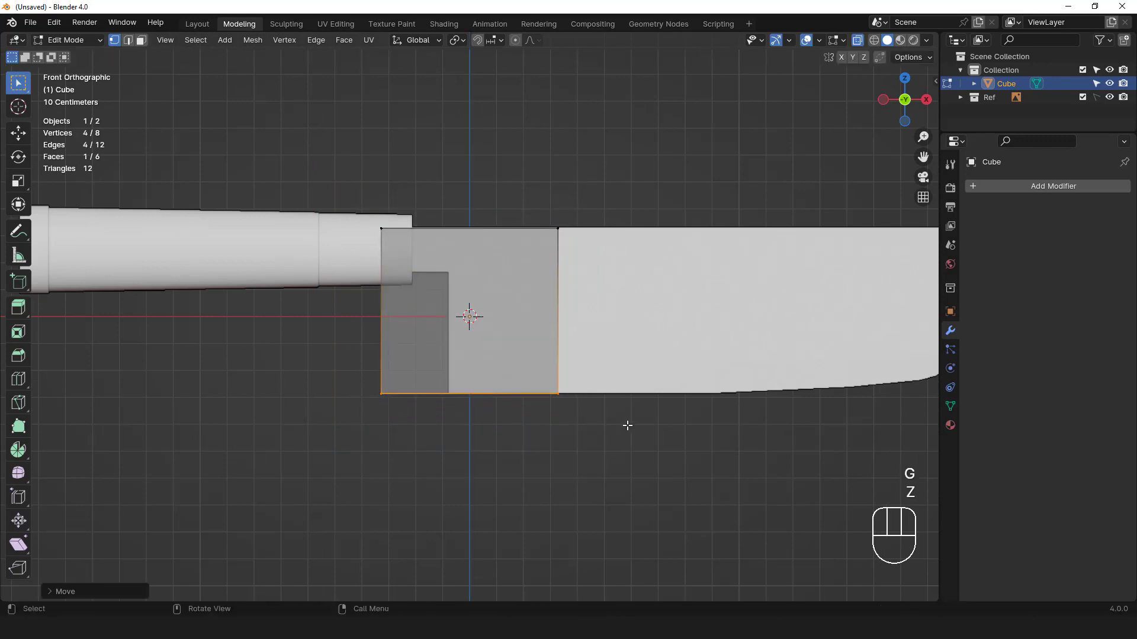
pyautogui.keyDown('shift'); pyautogui.moveTo(566, 269); pyautogui.dragTo(428, 287, button='middle'); pyautogui.keyUp('shift')
pyautogui.scroll(2, 355, 204)
pyautogui.moveTo(106, 188); pyautogui.dragTo(471, 229)
pyautogui.scroll(2, 473, 228)
pyautogui.keyDown('shift'); pyautogui.moveTo(467, 179); pyautogui.dragTo(660, 241, button='middle'); pyautogui.keyUp('shift')
pyautogui.press('g')
pyautogui.press('z')
pyautogui.click(604, 232)
# Move the cube's front-end vertices along X to the far end of the reference blade
pyautogui.scroll(-5, 613, 278)
pyautogui.keyDown('shift'); pyautogui.moveTo(617, 292); pyautogui.dragTo(598, 225, button='middle'); pyautogui.keyUp('shift')
pyautogui.moveTo(462, 194); pyautogui.dragTo(527, 394)
pyautogui.press('g')
pyautogui.press('x')
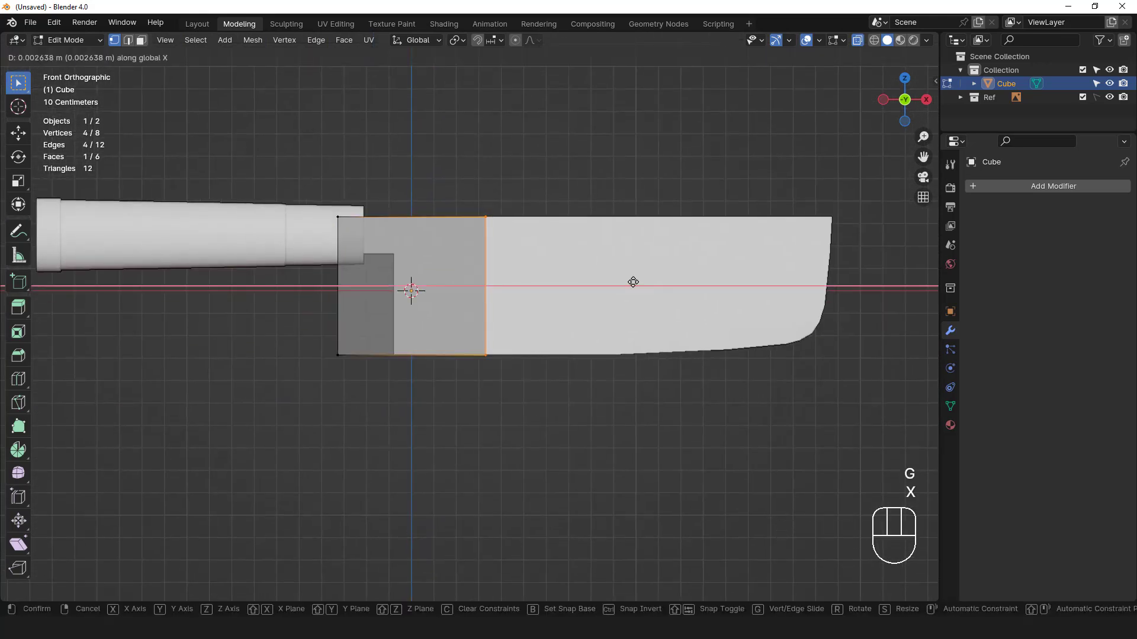
pyautogui.click(932, 267)
# Add vertical loop cuts at the blade's heel, middle and curved tip, plus horizontal ones at the tang's lower edge and lower blade
pyautogui.scroll(1, 509, 329)
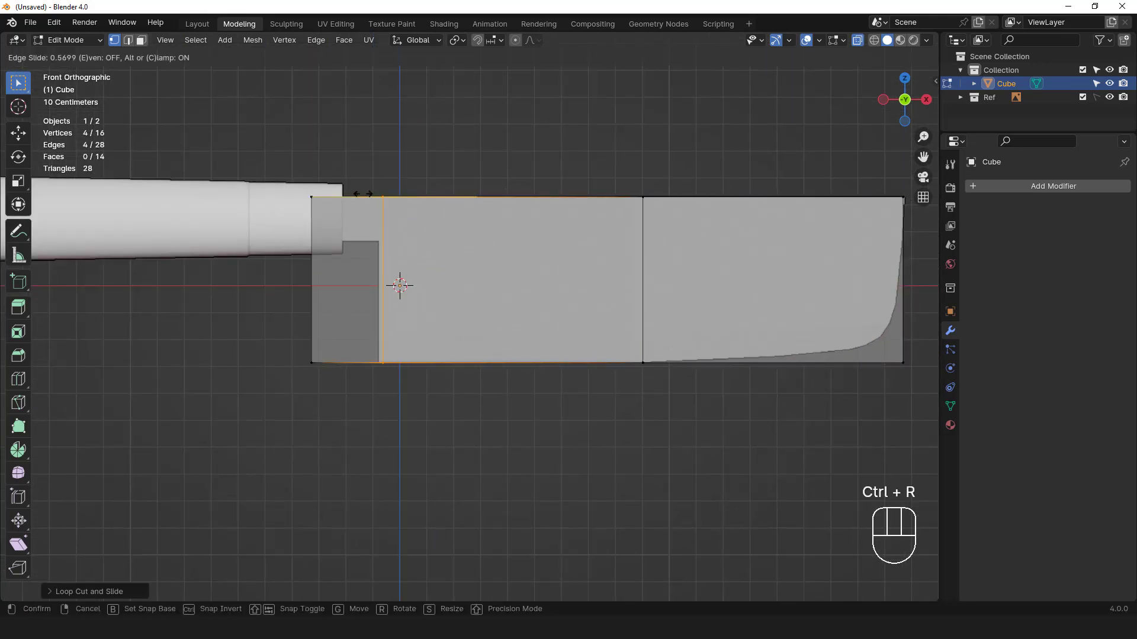
pyautogui.scroll(-1, 432, 220)
pyautogui.hotkey('ctrl', 'r')
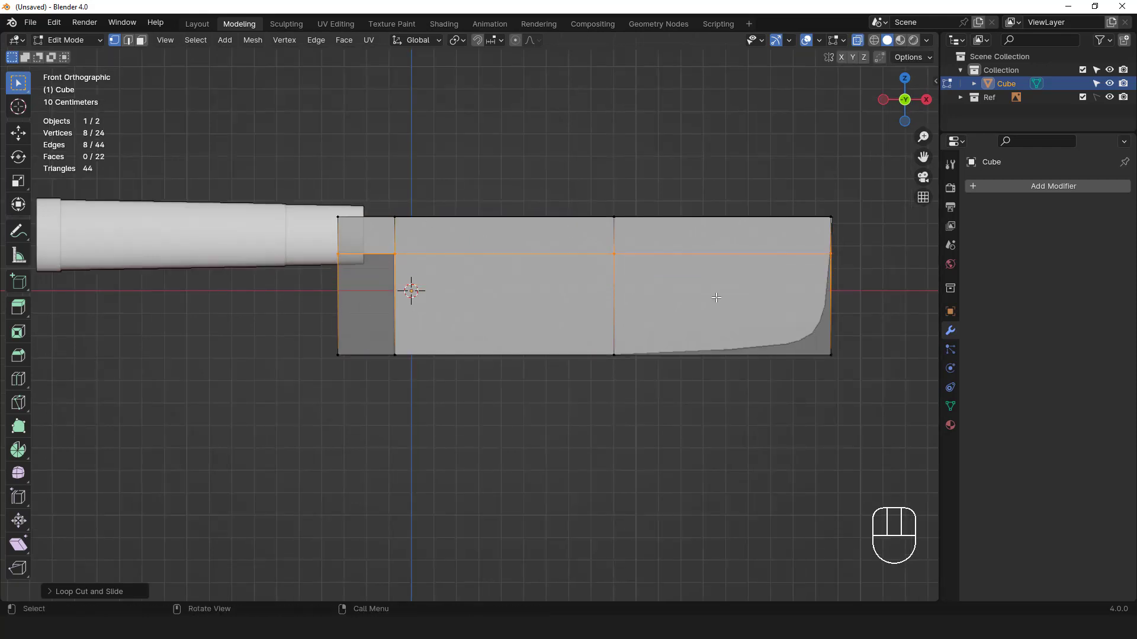
pyautogui.keyDown('shift'); pyautogui.moveTo(715, 298); pyautogui.dragTo(626, 293, button='middle'); pyautogui.keyUp('shift')
pyautogui.scroll(1, 591, 299)
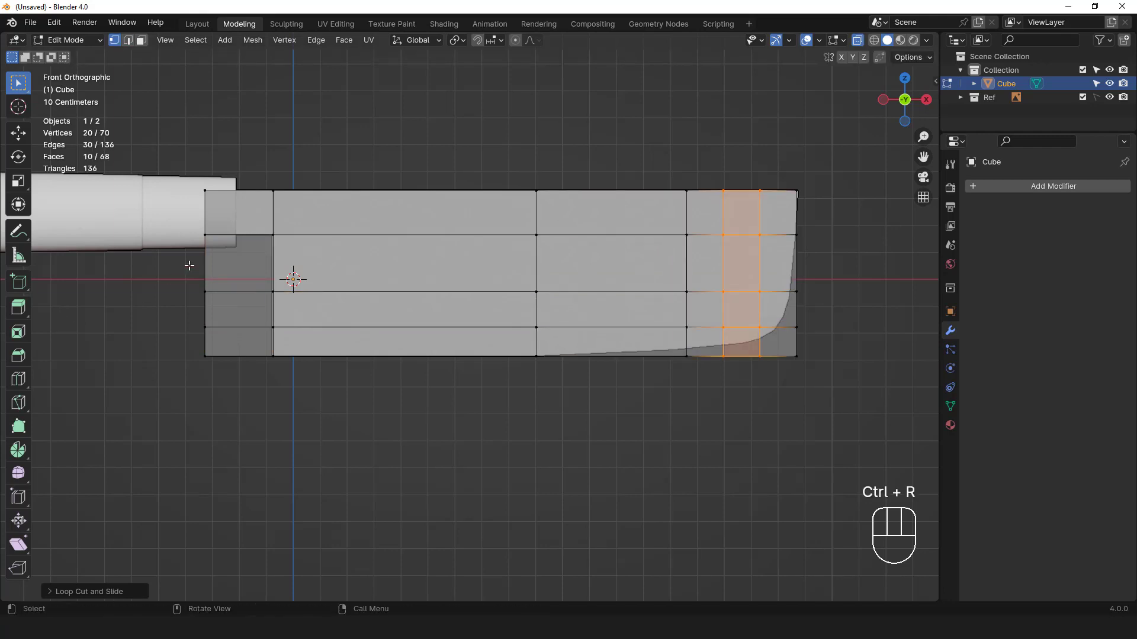
# Delete the geometry below the tang and fill the open sides at the heel and tang underside with faces
pyautogui.press('x')
pyautogui.click(242, 341)
pyautogui.click(858, 39)
pyautogui.keyDown('alt'); pyautogui.moveTo(435, 234); pyautogui.dragTo(522, 299, button='middle'); pyautogui.keyUp('alt')
pyautogui.press('2')
pyautogui.keyDown('alt'); pyautogui.moveTo(471, 427); pyautogui.dragTo(426, 309, button='middle'); pyautogui.keyUp('alt')
pyautogui.press('f')
pyautogui.press('f')
pyautogui.press('f')
pyautogui.press('f')
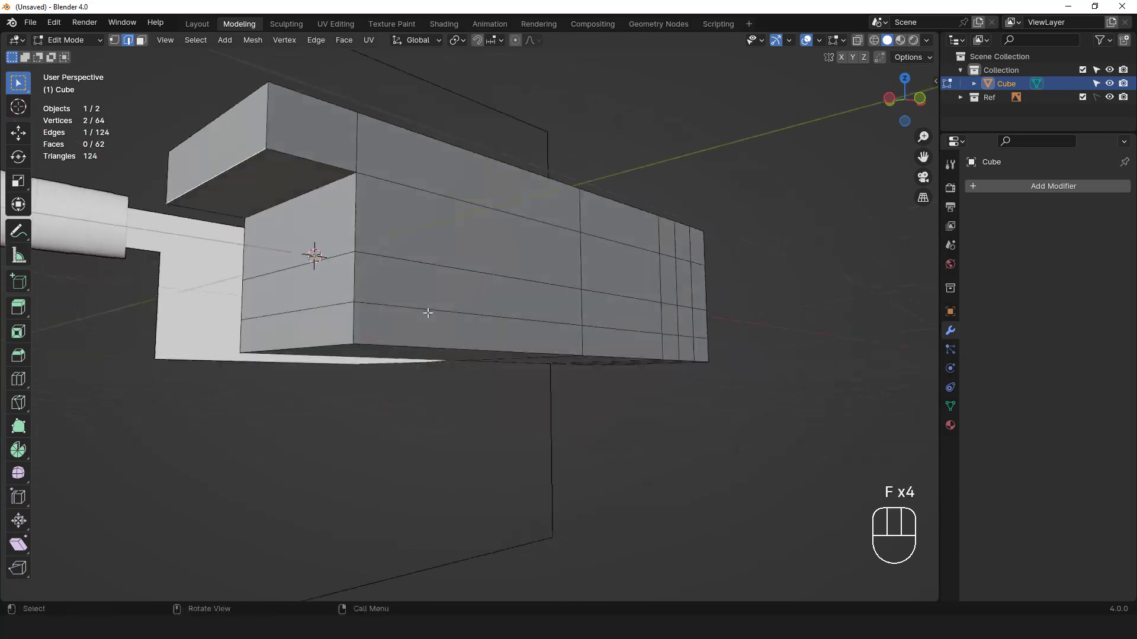
# Scale the whole mesh down along Y to a thin blade
pyautogui.press('a')
pyautogui.press('KP_7')
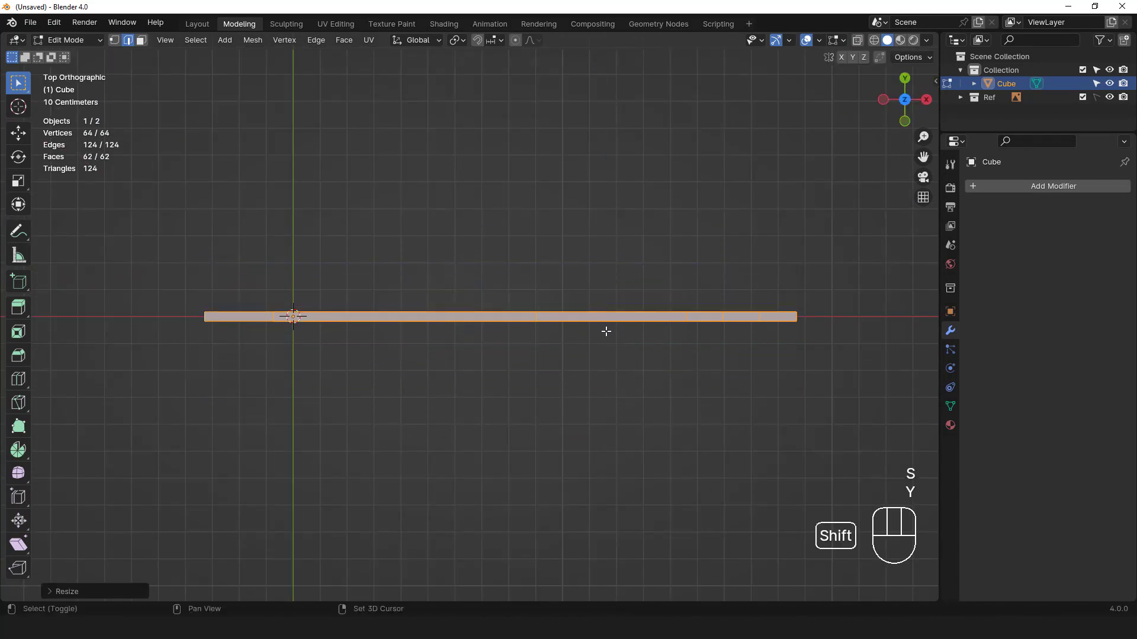
pyautogui.click(641, 348)
pyautogui.keyDown('alt'); pyautogui.moveTo(639, 347); pyautogui.dragTo(660, 258, button='middle'); pyautogui.keyUp('alt')
pyautogui.press('KP_1')
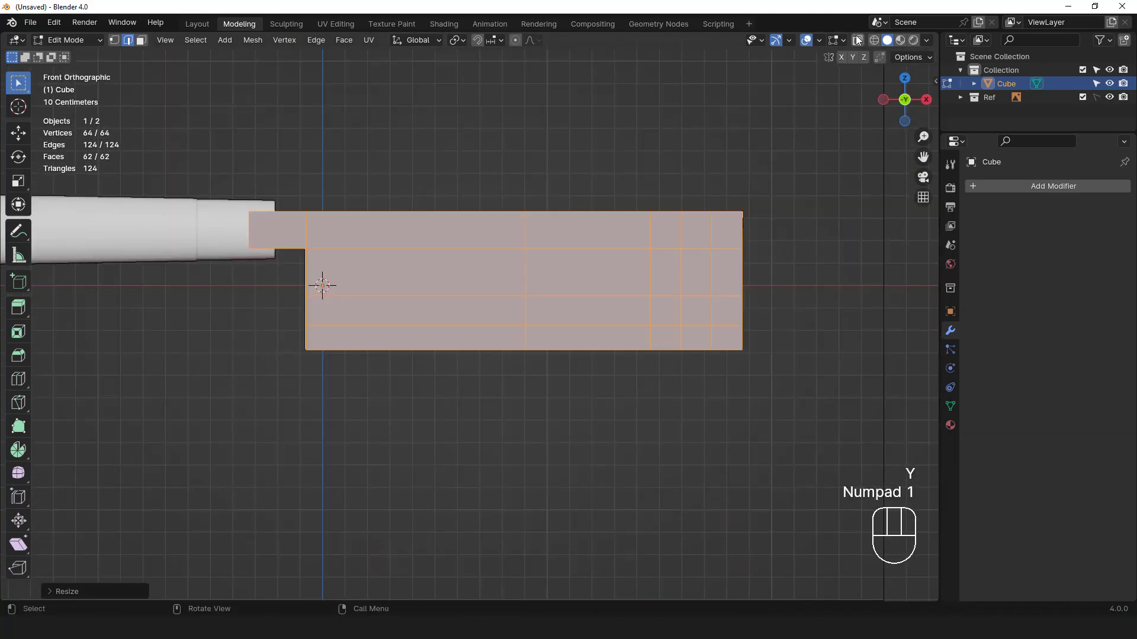
# Raise the lower vertices of the first vertical loop before the tip along Z to meet the reference's cutting edge
pyautogui.press('1')
pyautogui.scroll(-2, 710, 292)
pyautogui.keyDown('alt'); pyautogui.keyDown('shift'); pyautogui.moveTo(710, 292); pyautogui.dragTo(553, 275, button='middle'); pyautogui.keyUp('shift'); pyautogui.keyUp('alt')
pyautogui.scroll(3, 613, 322)
pyautogui.keyDown('alt'); pyautogui.keyDown('shift'); pyautogui.moveTo(614, 322); pyautogui.dragTo(559, 322, button='middle'); pyautogui.keyUp('shift'); pyautogui.keyUp('alt')
pyautogui.scroll(2, 559, 323)
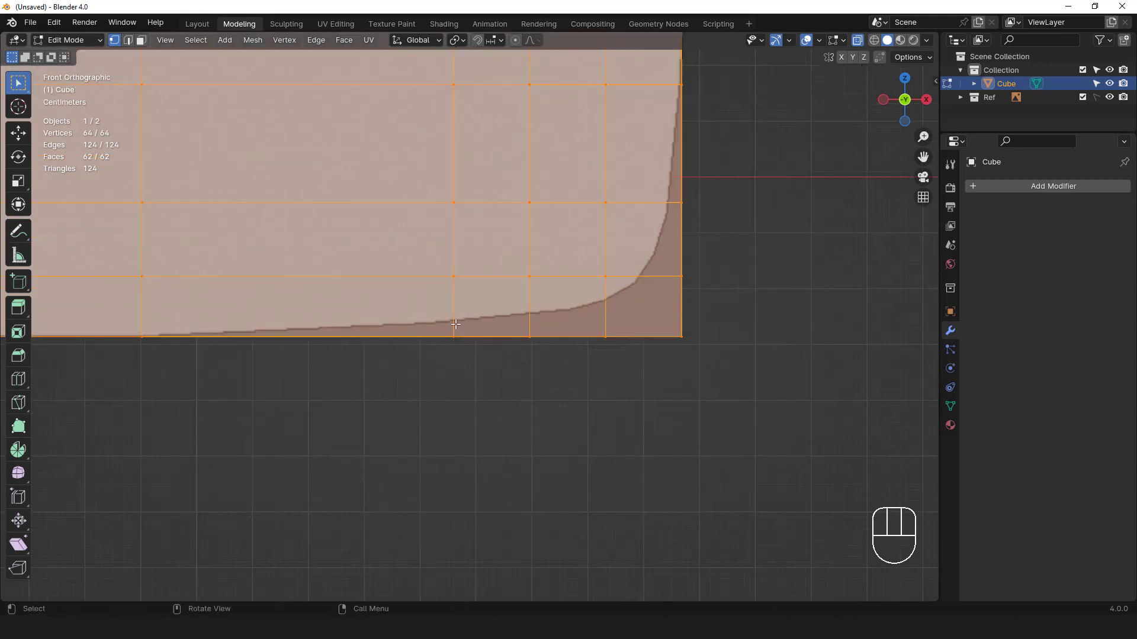
pyautogui.moveTo(459, 324); pyautogui.dragTo(474, 354)
pyautogui.press('g')
pyautogui.click(491, 338)
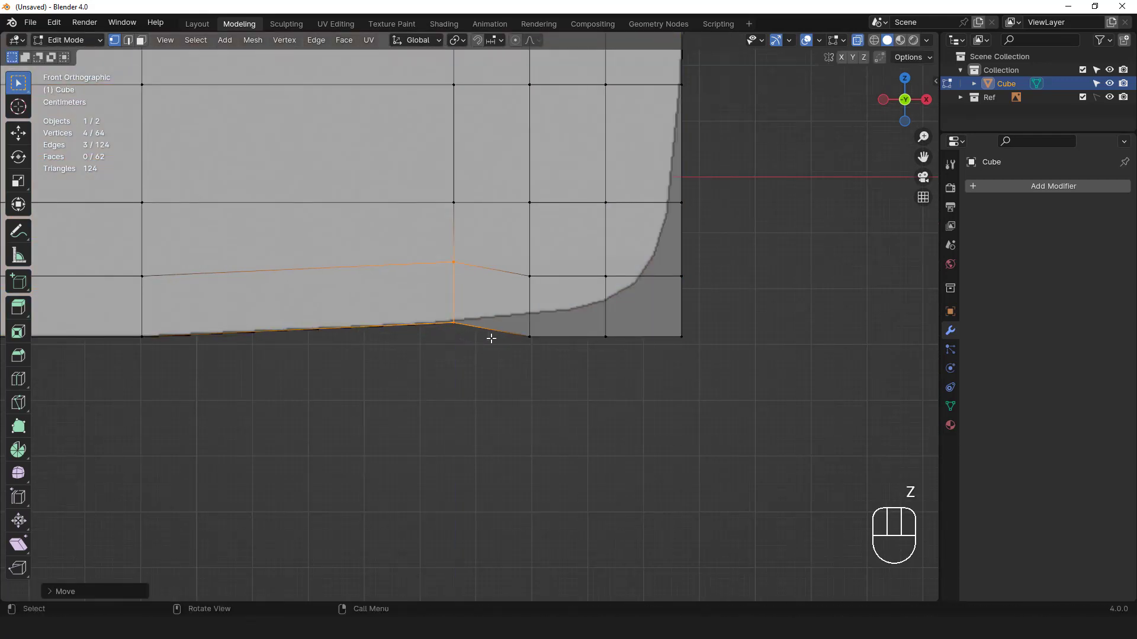
# Raise the lower vertices of the two vertical loops nearest the tip along Z onto the reference's cutting edge
pyautogui.press('g')
pyautogui.press('z')
pyautogui.click(562, 331)
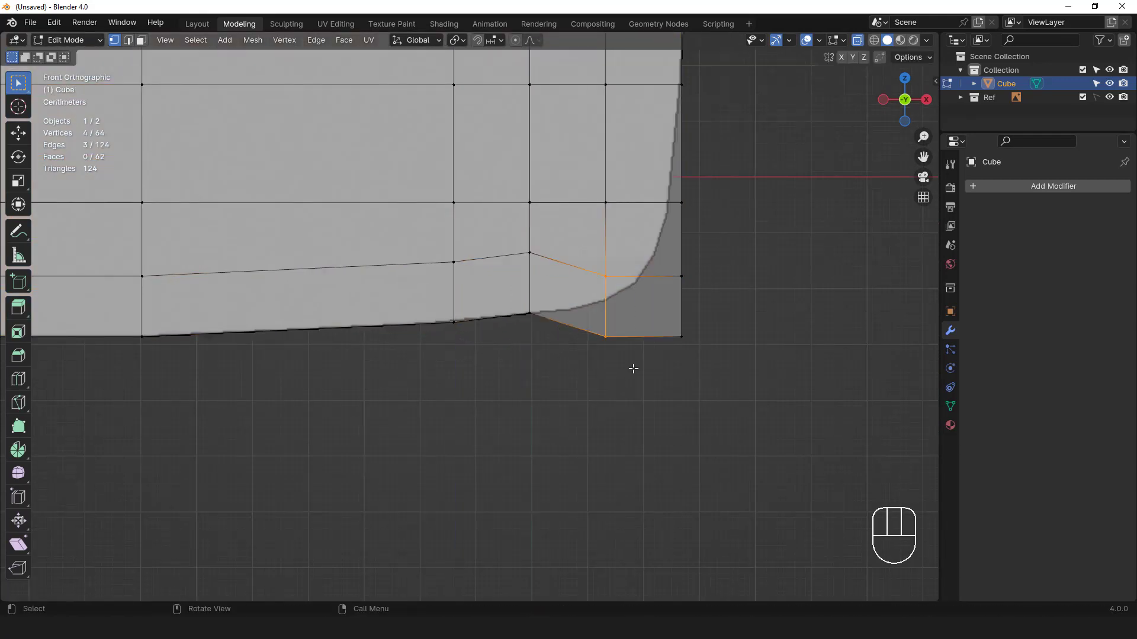
pyautogui.press('g')
pyautogui.press('z')
pyautogui.click(630, 333)
# Move the lower front-edge vertices and the bottom corner inward to follow the rounded tip of the reference
pyautogui.click(682, 200)
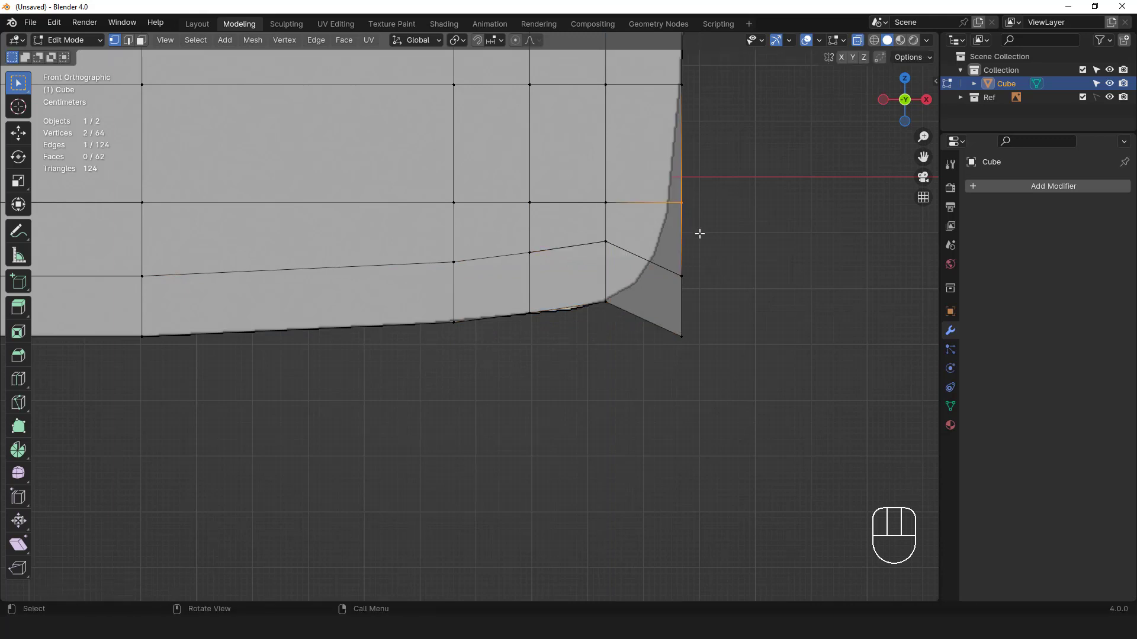
pyautogui.press('g')
pyautogui.press('x')
pyautogui.click(701, 301)
pyautogui.scroll(1, 701, 301)
pyautogui.press('g')
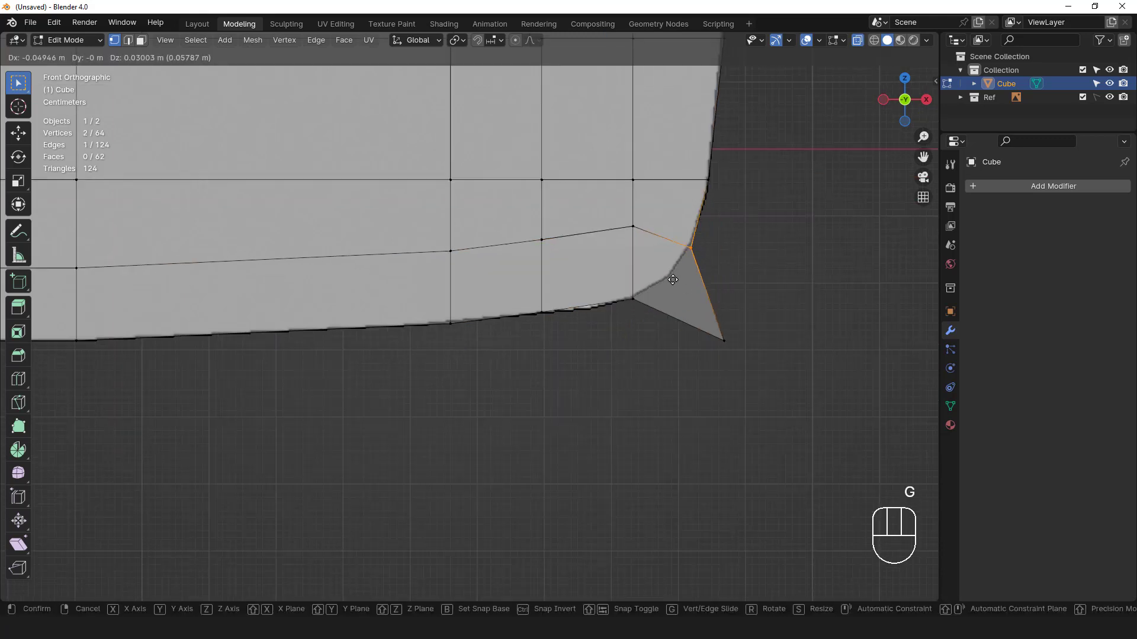
pyautogui.click(671, 278)
pyautogui.moveTo(697, 313); pyautogui.dragTo(769, 378)
pyautogui.press('g')
pyautogui.click(708, 309)
# Slide the three inner vertices of the lowest horizontal loop near the tip down their vertical edges to parallel the cutting edge
pyautogui.moveTo(616, 209); pyautogui.dragTo(645, 238)
pyautogui.press('g')
pyautogui.press('g')
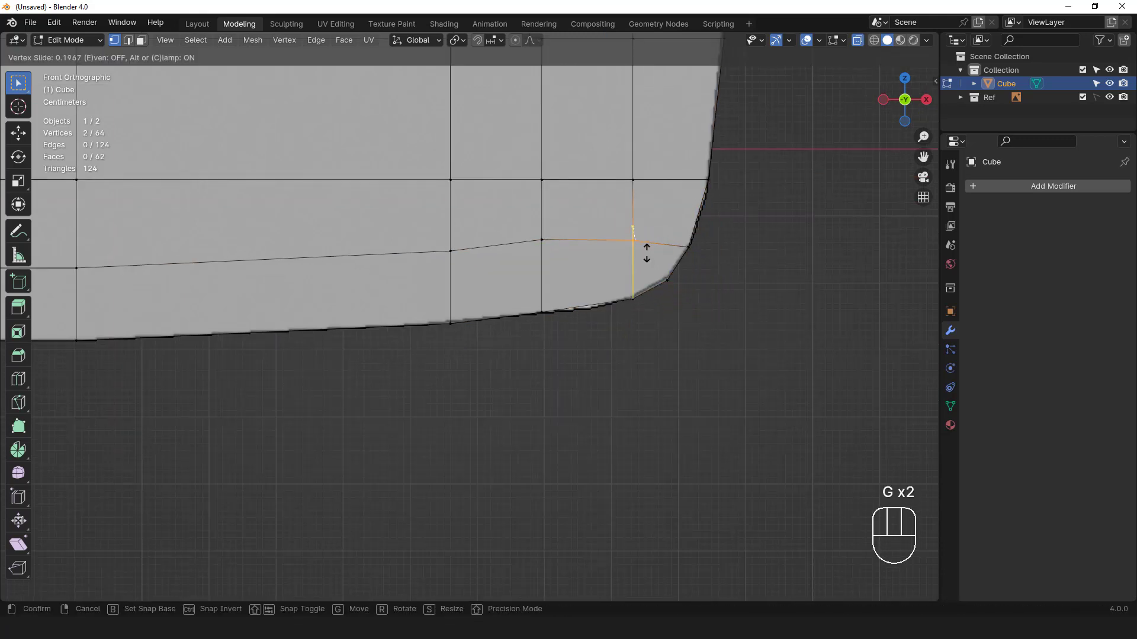
pyautogui.click(646, 254)
pyautogui.moveTo(524, 220); pyautogui.dragTo(558, 255)
pyautogui.press('g')
pyautogui.press('g')
pyautogui.click(559, 260)
pyautogui.moveTo(434, 232); pyautogui.dragTo(464, 262)
pyautogui.press('g')
pyautogui.press('g')
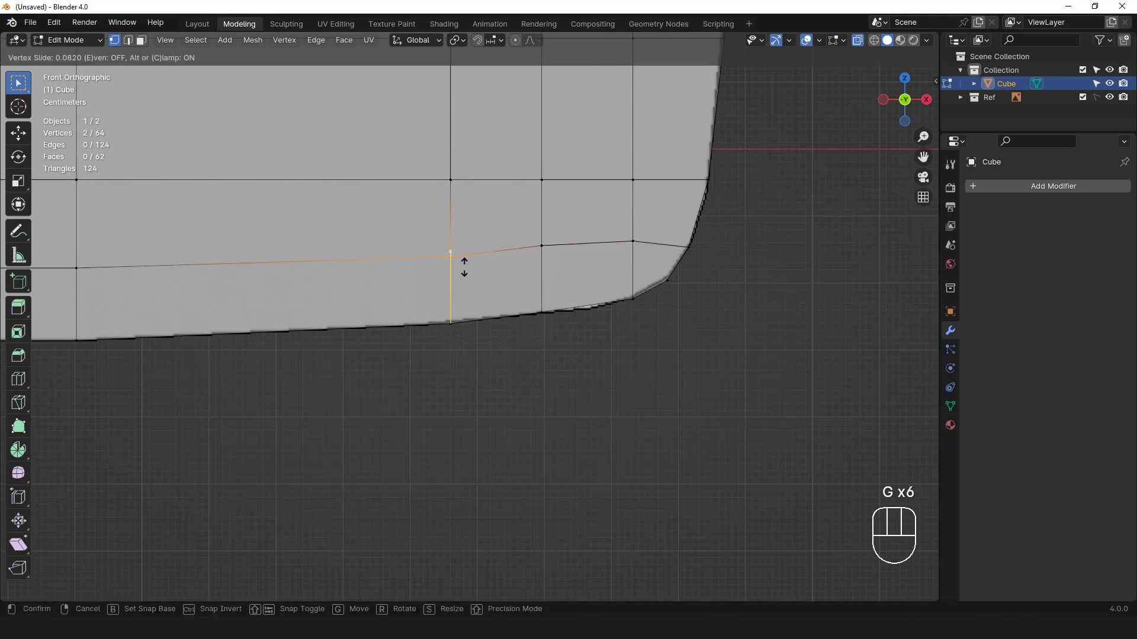
pyautogui.click(464, 267)
# Slide the lowest loop's middle inner vertex and its front-edge vertex again to smooth the loop's flow
pyautogui.moveTo(526, 228); pyautogui.dragTo(562, 259)
pyautogui.press('g')
pyautogui.press('g')
pyautogui.click(566, 268)
pyautogui.moveTo(672, 228); pyautogui.dragTo(713, 264)
pyautogui.press('g')
pyautogui.press('g')
pyautogui.click(717, 261)
pyautogui.scroll(-1, 657, 286)
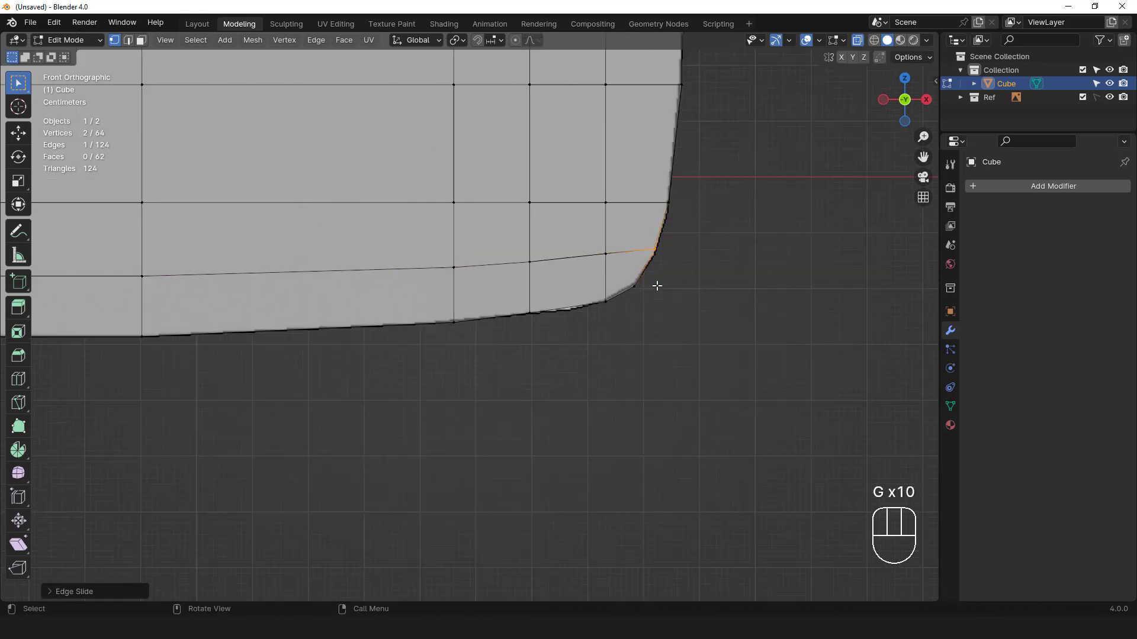
# Compare the blade's outline with the reference and fine-tune the lowest loop's first inner vertex with Vertex Slide
pyautogui.press('Tab')
pyautogui.scroll(-3, 657, 286)
pyautogui.press('Tab')
pyautogui.scroll(3, 655, 286)
pyautogui.moveTo(437, 248); pyautogui.dragTo(480, 277)
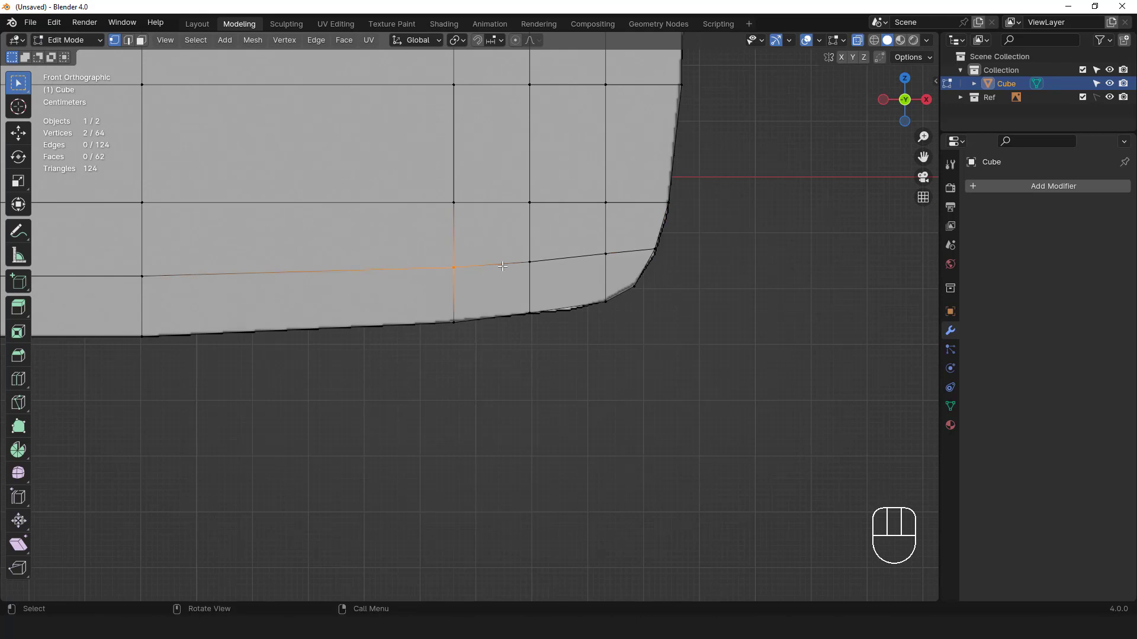
pyautogui.press('g')
pyautogui.press('g')
pyautogui.click(501, 267)
pyautogui.press('Tab')
pyautogui.scroll(-3, 581, 314)
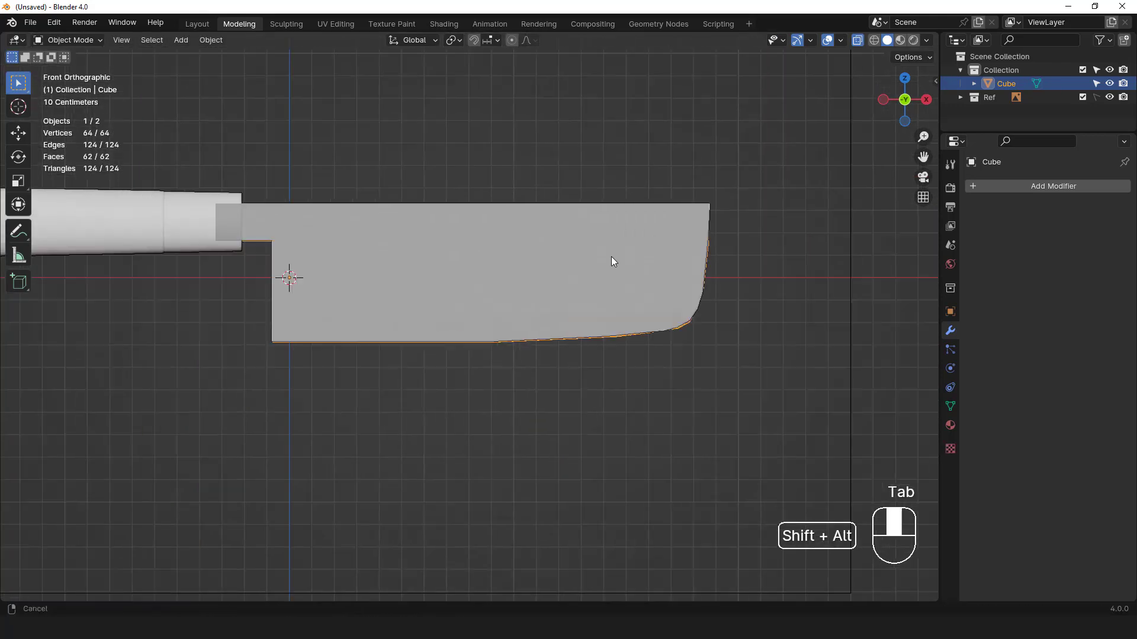
# Select the bottom-edge vertices on both sides and scale them to 0 along Y to form a sharp cutting edge
pyautogui.press('Tab')
pyautogui.moveTo(223, 321); pyautogui.dragTo(783, 403)
pyautogui.keyDown('alt'); pyautogui.moveTo(756, 338); pyautogui.dragTo(800, 285, button='middle'); pyautogui.keyUp('alt')
pyautogui.press('KP_1')
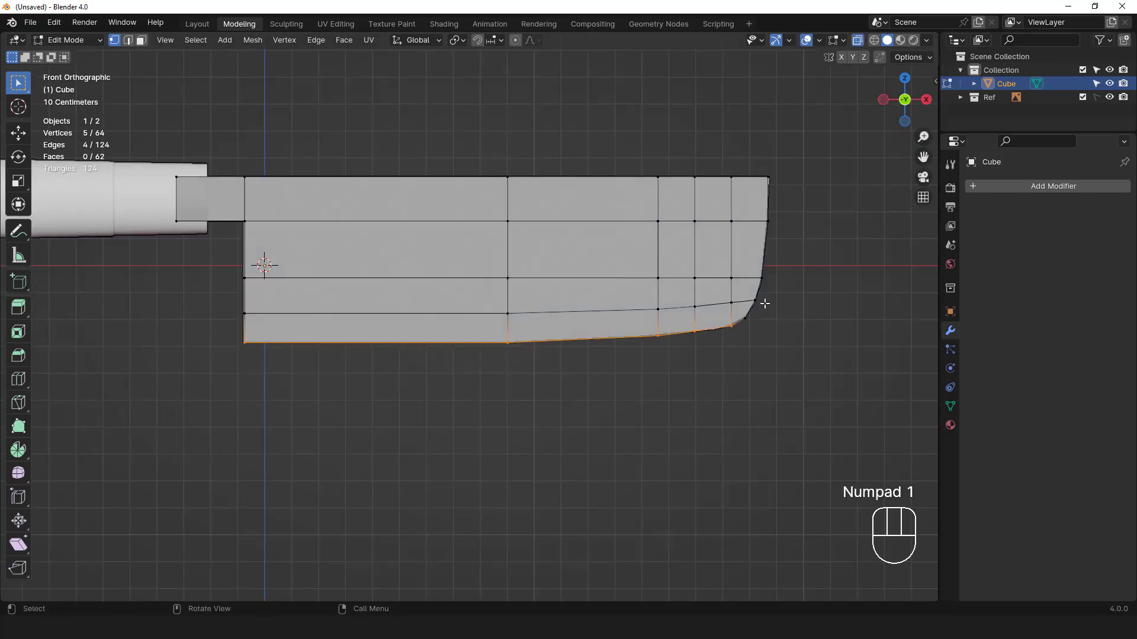
pyautogui.moveTo(733, 316); pyautogui.dragTo(165, 375)
pyautogui.keyDown('alt'); pyautogui.moveTo(165, 375); pyautogui.dragTo(569, 285, button='middle'); pyautogui.keyUp('alt')
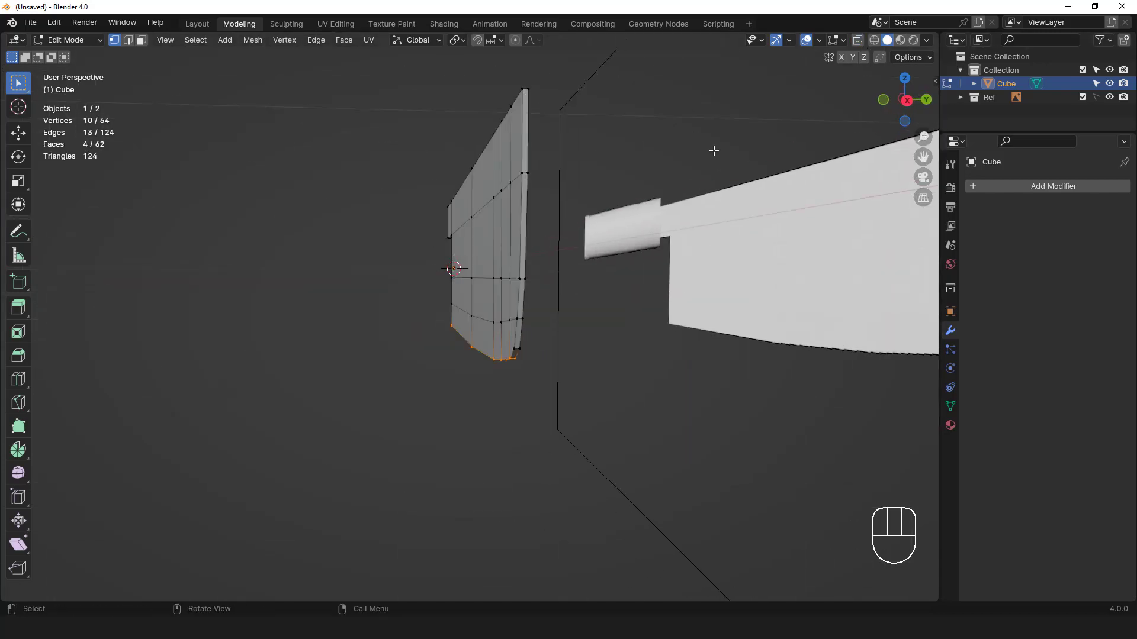
pyautogui.keyDown('alt'); pyautogui.moveTo(715, 152); pyautogui.dragTo(623, 226, button='middle'); pyautogui.keyUp('alt')
pyautogui.write('sy0')
pyautogui.click(583, 251)
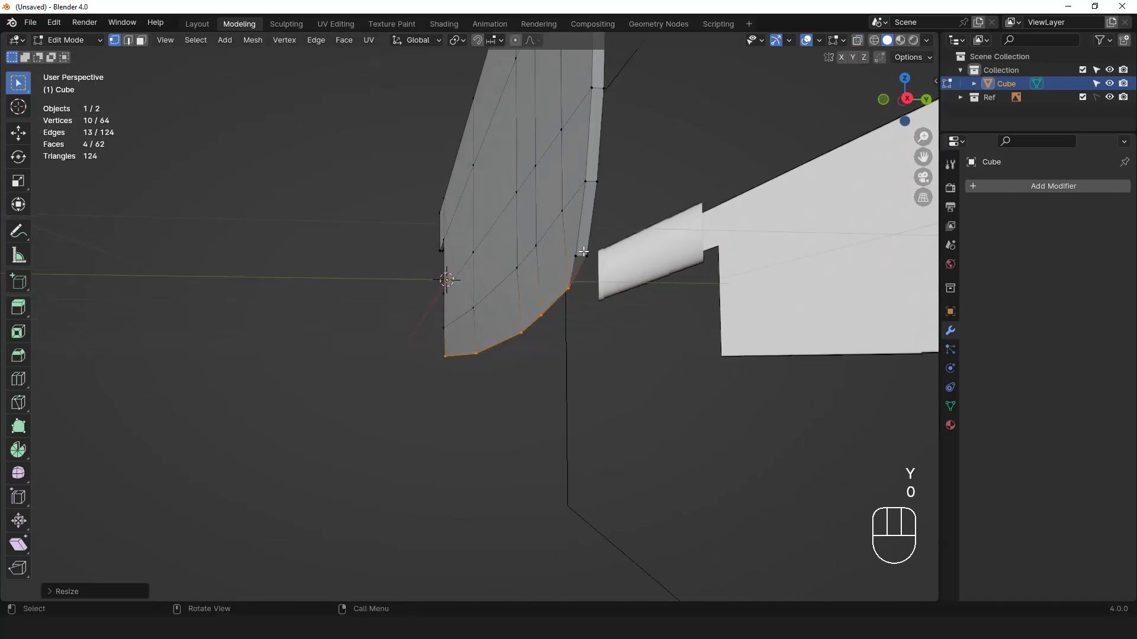
# Narrow the two front-edge vertex pairs above the cutting edge along Y to taper the blade's tip
pyautogui.click(588, 258)
pyautogui.press('Tab')
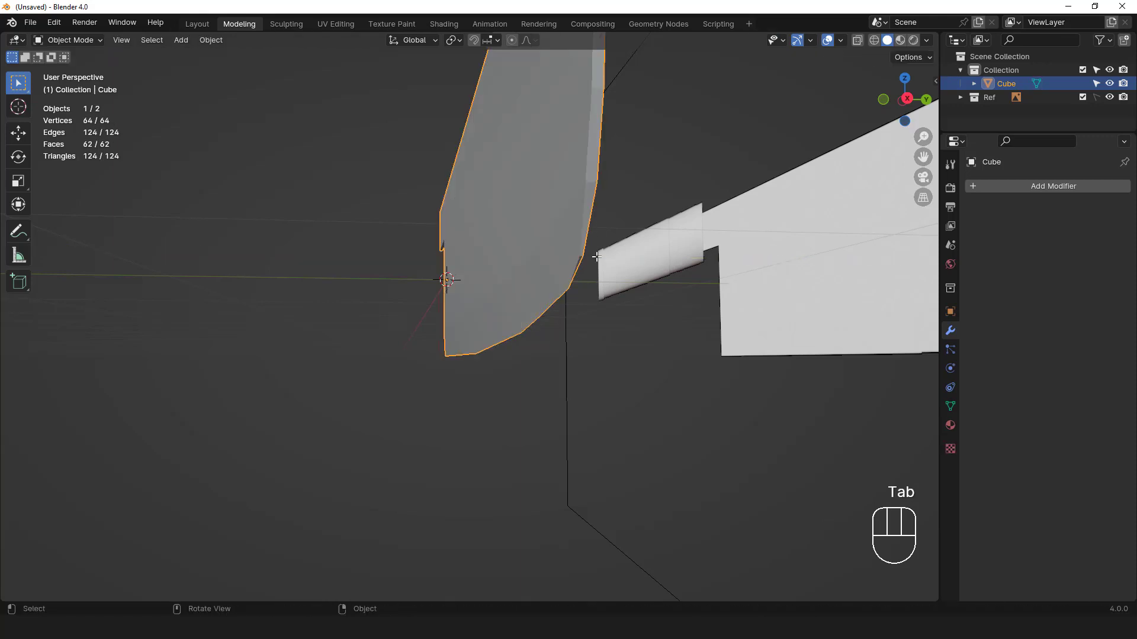
pyautogui.press('Tab')
pyautogui.press('s')
pyautogui.press('y')
pyautogui.click(706, 212)
pyautogui.press('s')
pyautogui.press('y')
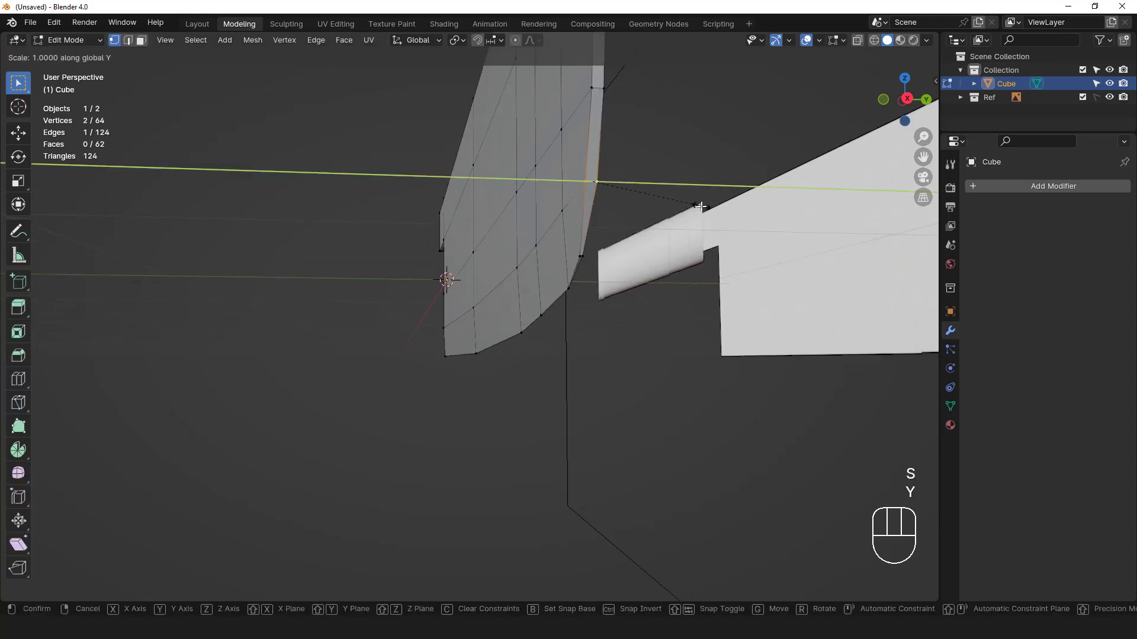
pyautogui.click(639, 187)
pyautogui.press('Tab')
pyautogui.press('space')
pyautogui.press('space')
pyautogui.press('KP_1')
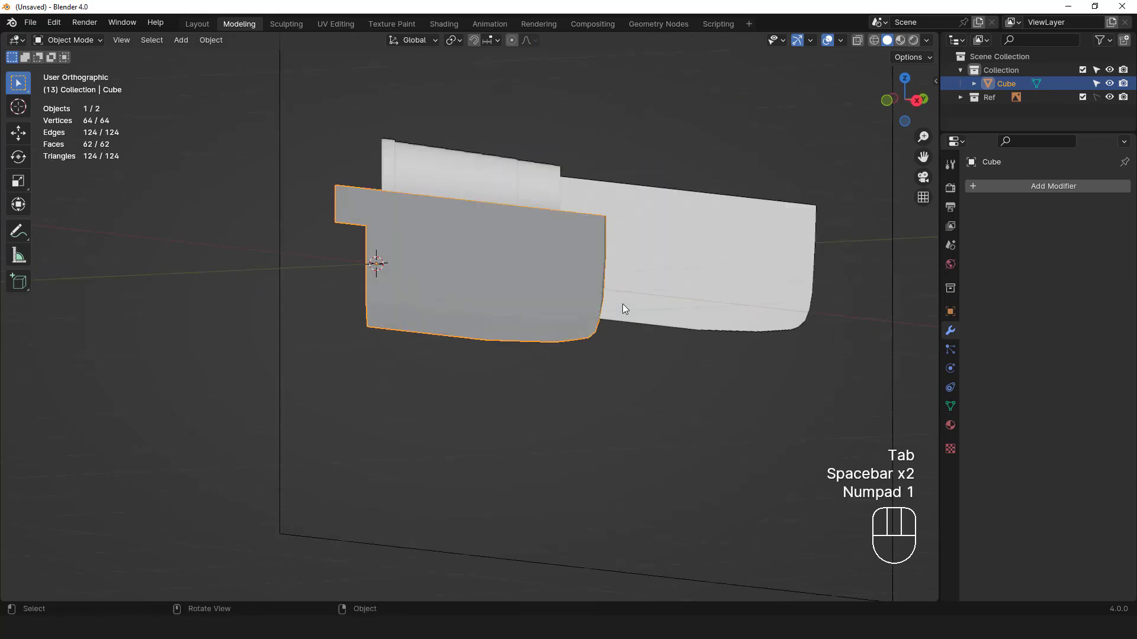
# Move the upper front-edge vertices along X to match the reference blade's end
pyautogui.press('Tab')
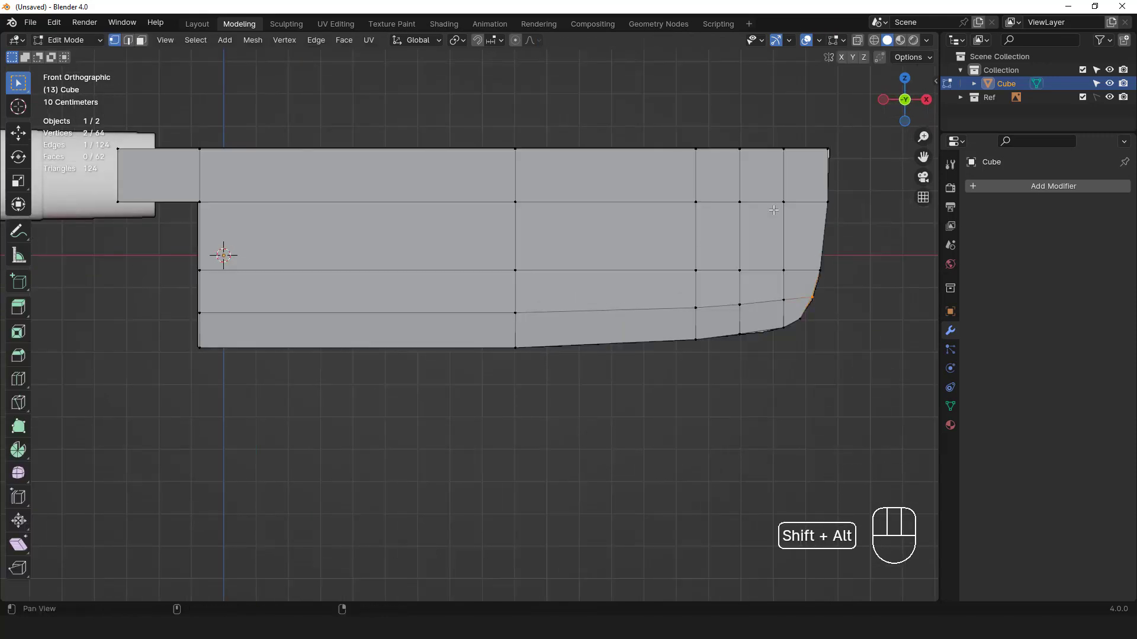
pyautogui.keyDown('alt'); pyautogui.keyDown('shift'); pyautogui.moveTo(773, 210); pyautogui.dragTo(513, 257); pyautogui.keyUp('shift'); pyautogui.keyUp('alt')
pyautogui.scroll(2, 512, 257)
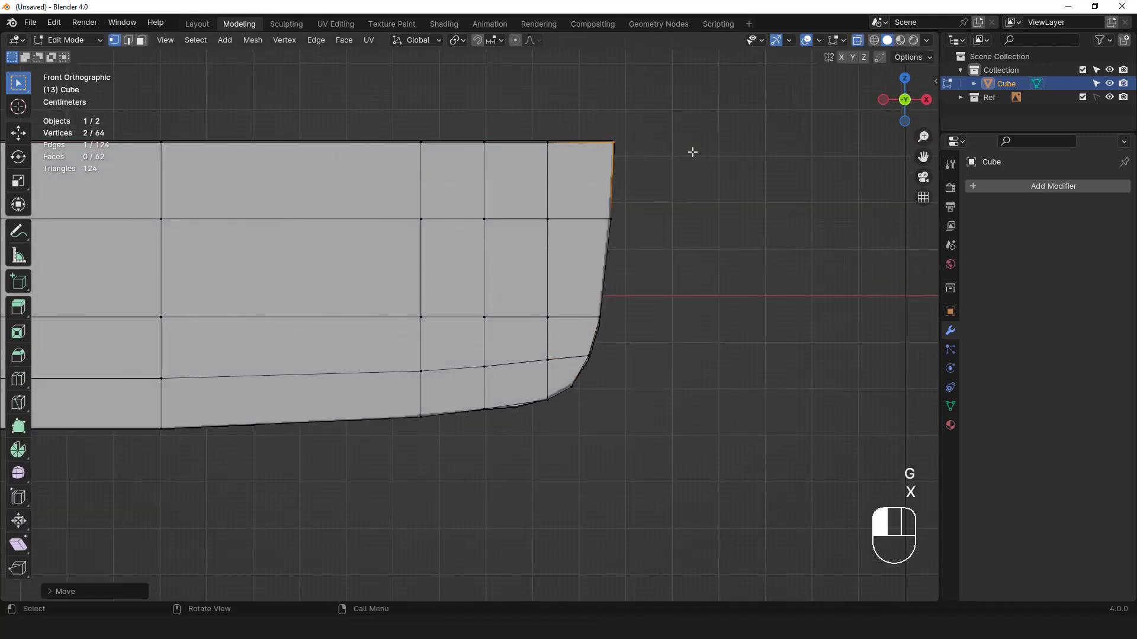
pyautogui.press('x')
pyautogui.press('Tab')
pyautogui.press('Tab')
pyautogui.scroll(1, 787, 241)
pyautogui.press('g')
pyautogui.press('x')
pyautogui.click(770, 235)
pyautogui.press('Tab')
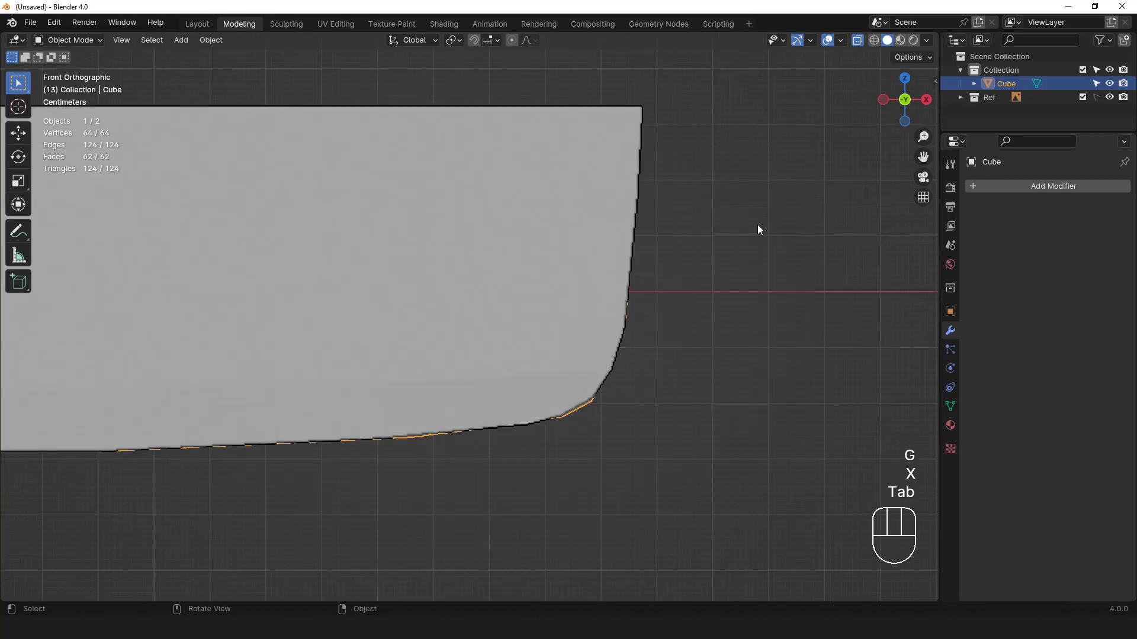
pyautogui.scroll(-3, 624, 269)
pyautogui.scroll(1, 589, 287)
pyautogui.press('Tab')
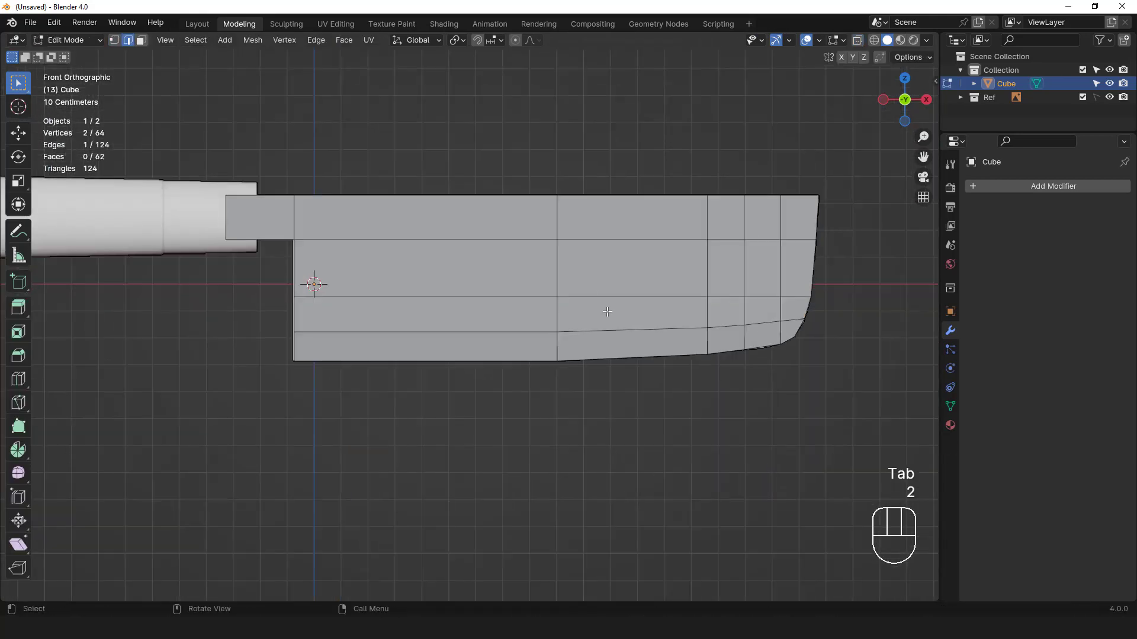
pyautogui.rightClick(600, 285)
pyautogui.click(562, 481)
pyautogui.press('Tab')
pyautogui.scroll(-2, 552, 353)
pyautogui.scroll(3, 609, 314)
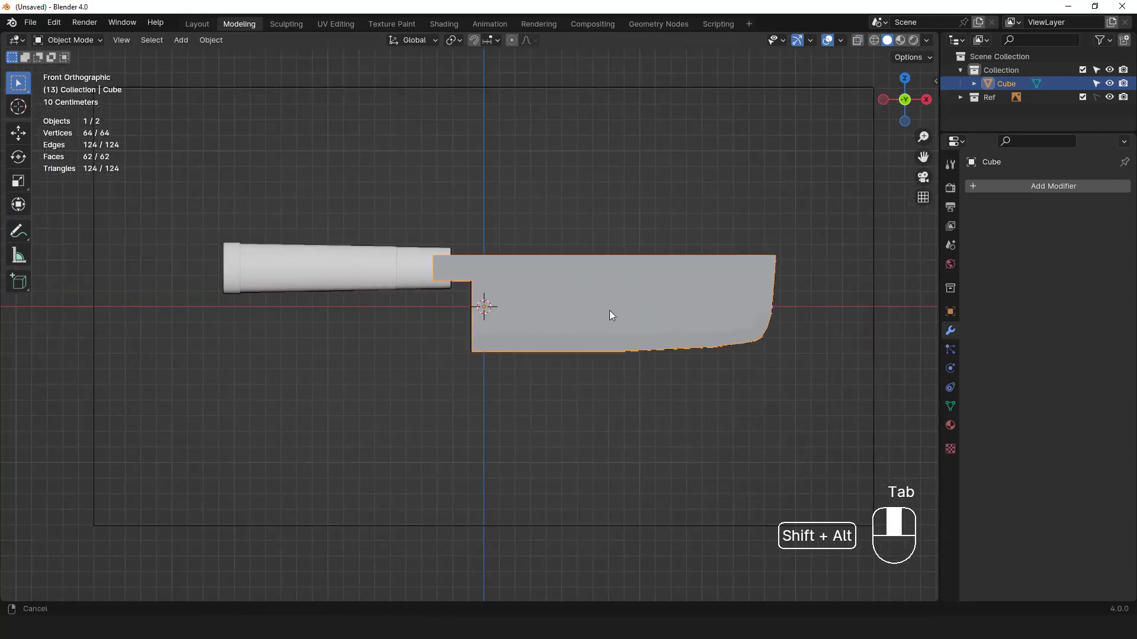
# Add a circle mesh with 16 vertices
pyautogui.click(181, 39)
pyautogui.moveTo(188, 56)
pyautogui.click(312, 83)
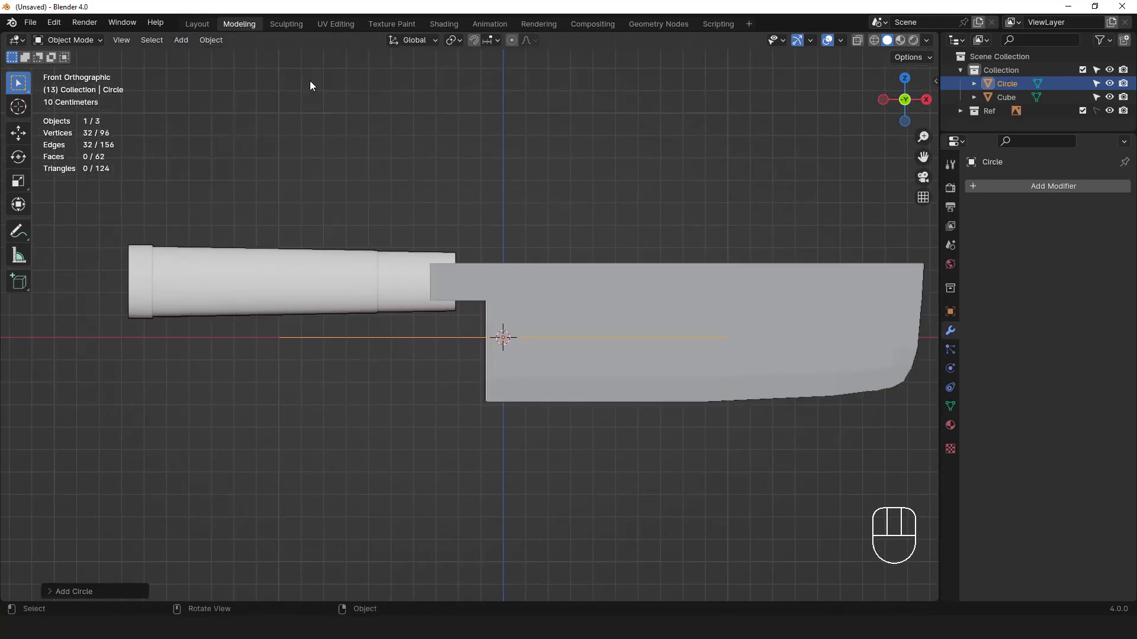
pyautogui.click(77, 591)
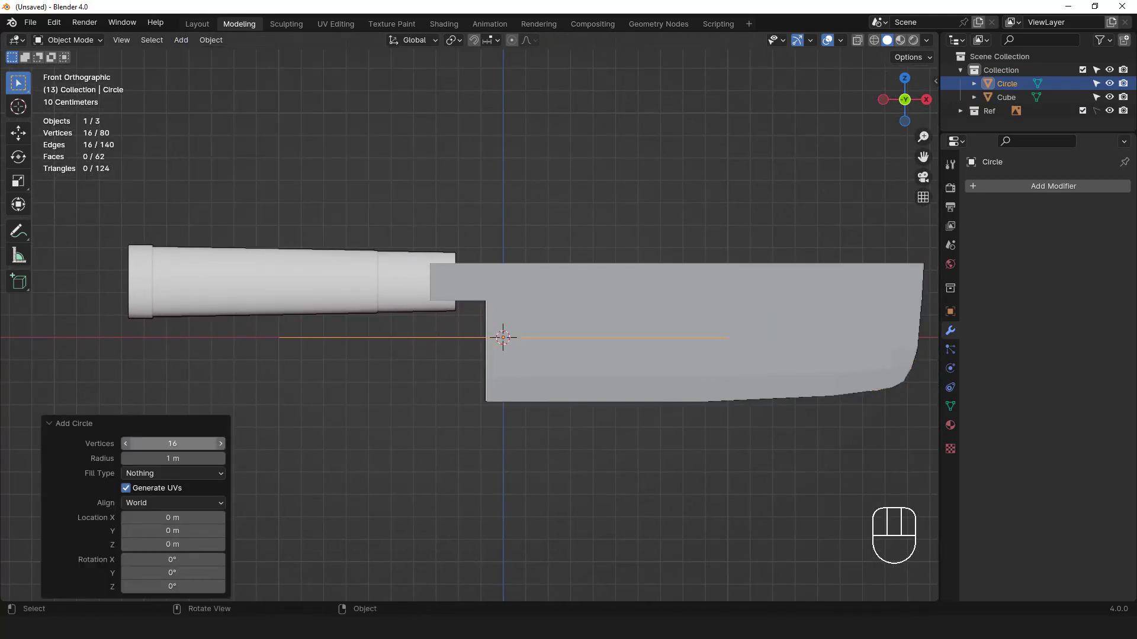
# Rotate all of the circle's vertices 90° around Y so it stands upright
pyautogui.scroll(1, 463, 268)
pyautogui.press('1')
pyautogui.press('Tab')
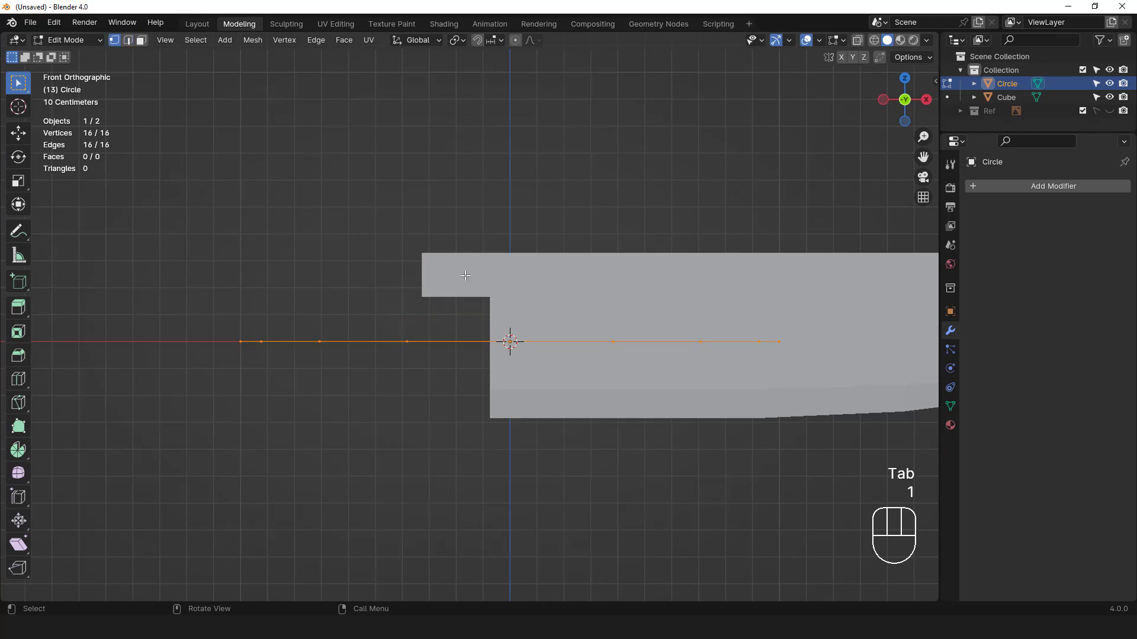
pyautogui.press('r')
pyautogui.press('y')
pyautogui.press('9')
pyautogui.press('0')
pyautogui.click(464, 274)
# Scale the circle down and isolate it in local view
pyautogui.scroll(-2, 474, 307)
pyautogui.press('s')
pyautogui.click(499, 330)
pyautogui.press('KP_Divide')
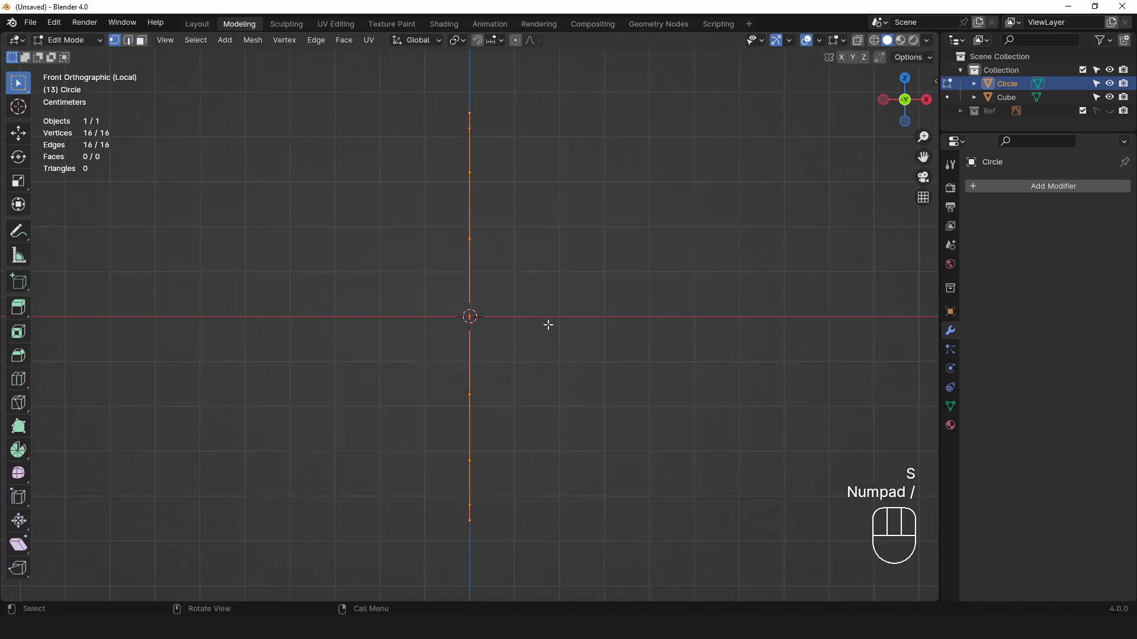
# Leave local view and show the knife reference collection again
pyautogui.press('KP_Divide')
pyautogui.press('Tab')
pyautogui.press('Tab')
pyautogui.click(1107, 111)
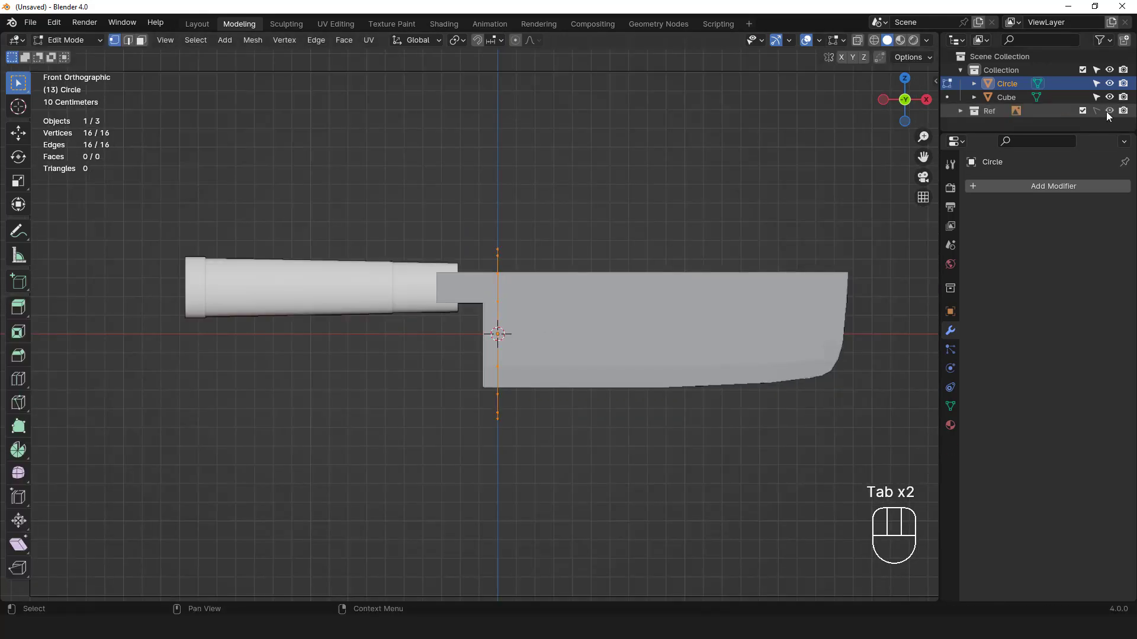
# Scale the circle down towards the handle's size and place it at the reference handle's butt end
pyautogui.scroll(2, 655, 337)
pyautogui.press('s')
pyautogui.click(566, 310)
pyautogui.scroll(1, 565, 310)
pyautogui.scroll(-2, 470, 222)
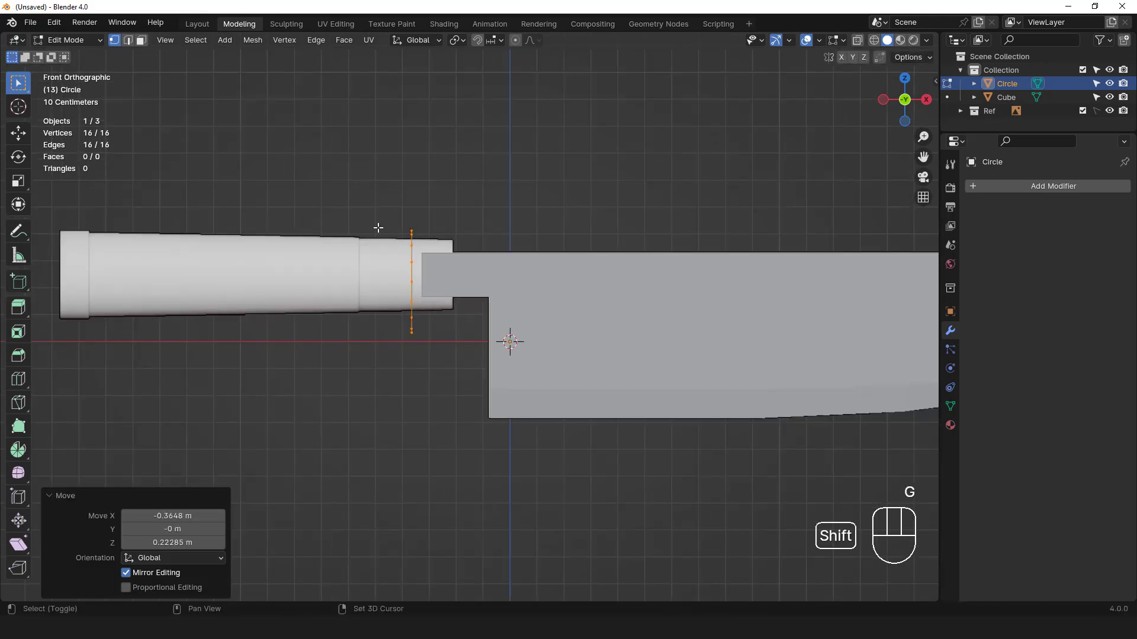
pyautogui.keyDown('shift'); pyautogui.moveTo(178, 197); pyautogui.dragTo(434, 197, button='middle'); pyautogui.keyUp('shift')
pyautogui.click(276, 211)
# Align the circle along X with the butt's rear edge, adjust its height, and scale it to the end cap's outline
pyautogui.press('KP_Decimal')
pyautogui.press('g')
pyautogui.press('x')
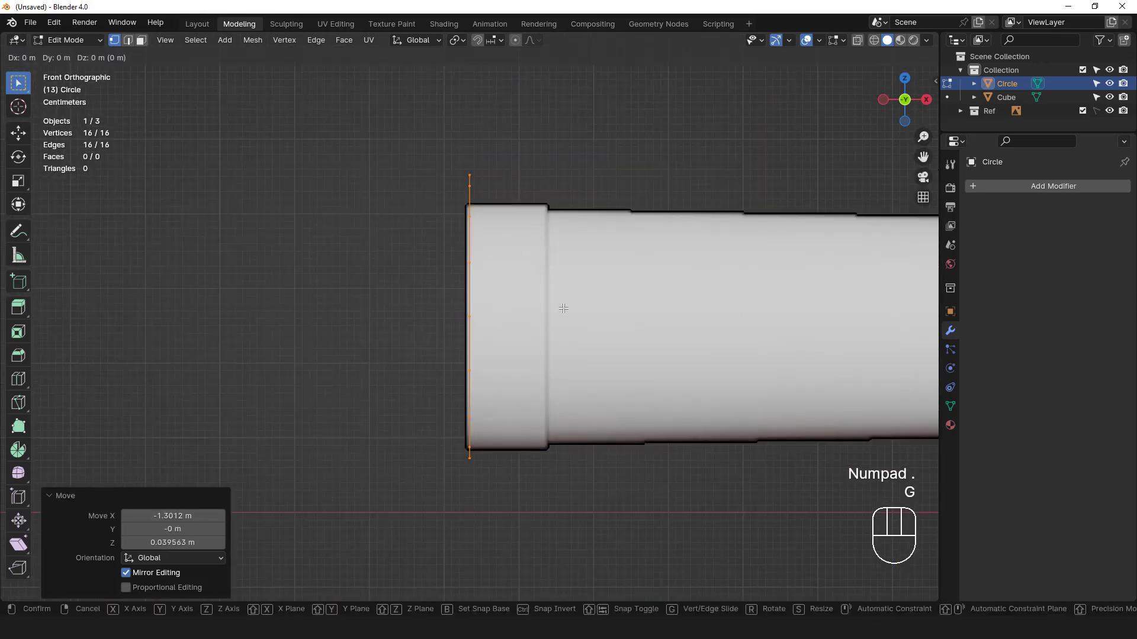
pyautogui.click(557, 308)
pyautogui.moveTo(463, 262); pyautogui.dragTo(463, 278)
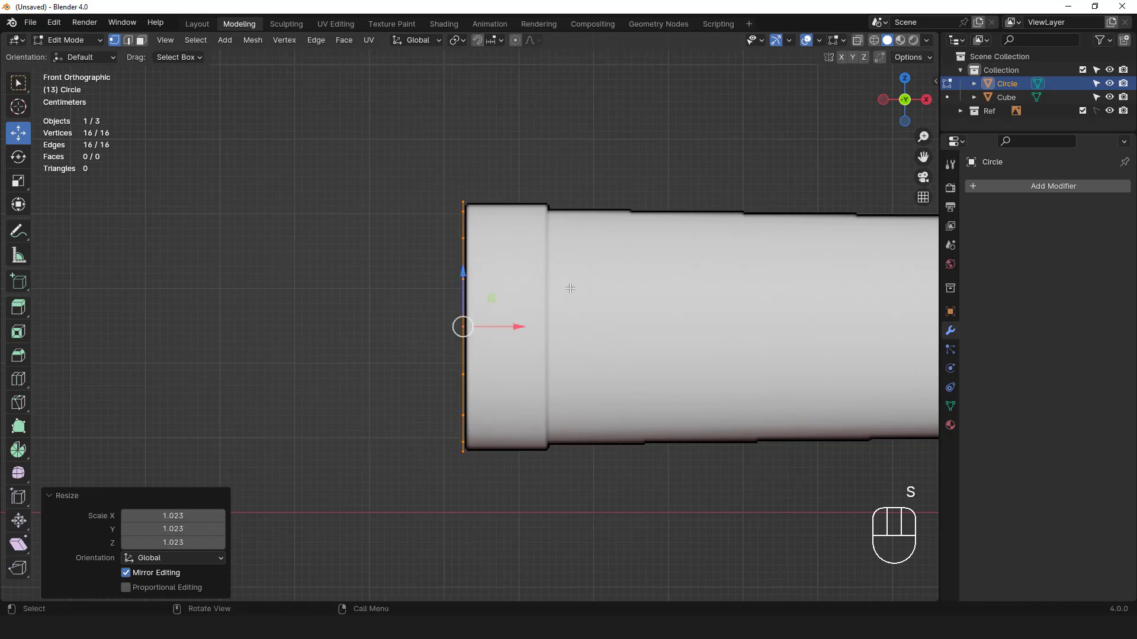
# Extrude the circle about 0.115 m along X to form the handle's end cap
pyautogui.press('e')
pyautogui.click(667, 302)
pyautogui.keyDown('alt'); pyautogui.moveTo(667, 302); pyautogui.dragTo(561, 286); pyautogui.keyUp('alt')
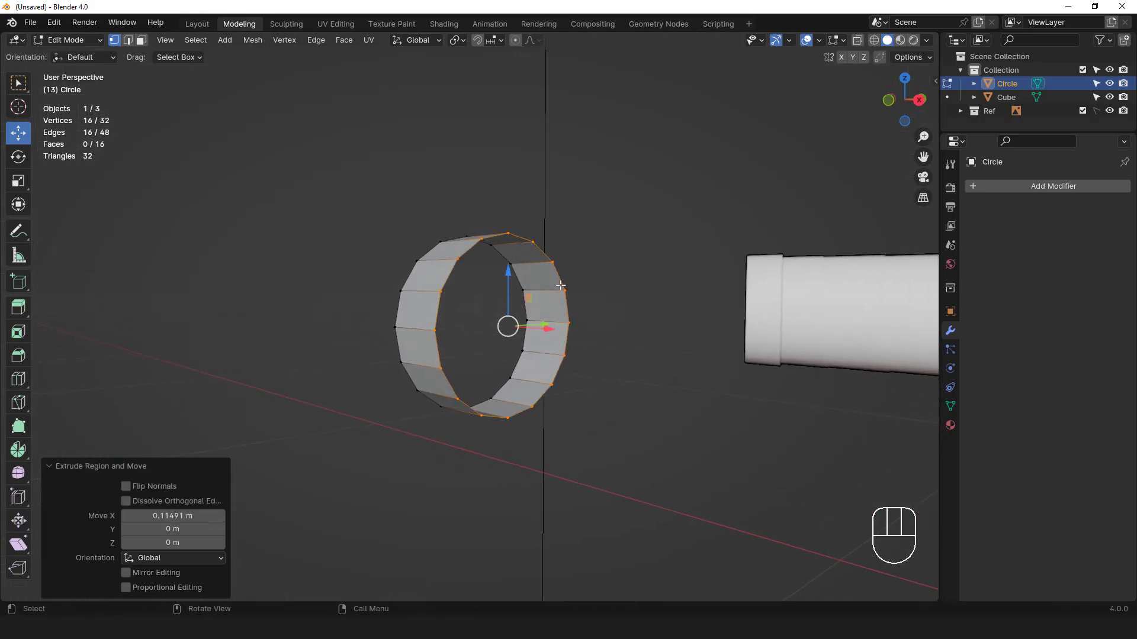
# Duplicate the end cap ring in Object Mode and place the copy directly in front of it along X
pyautogui.press('KP_1')
pyautogui.press('Tab')
pyautogui.hotkey('shift', 'd')
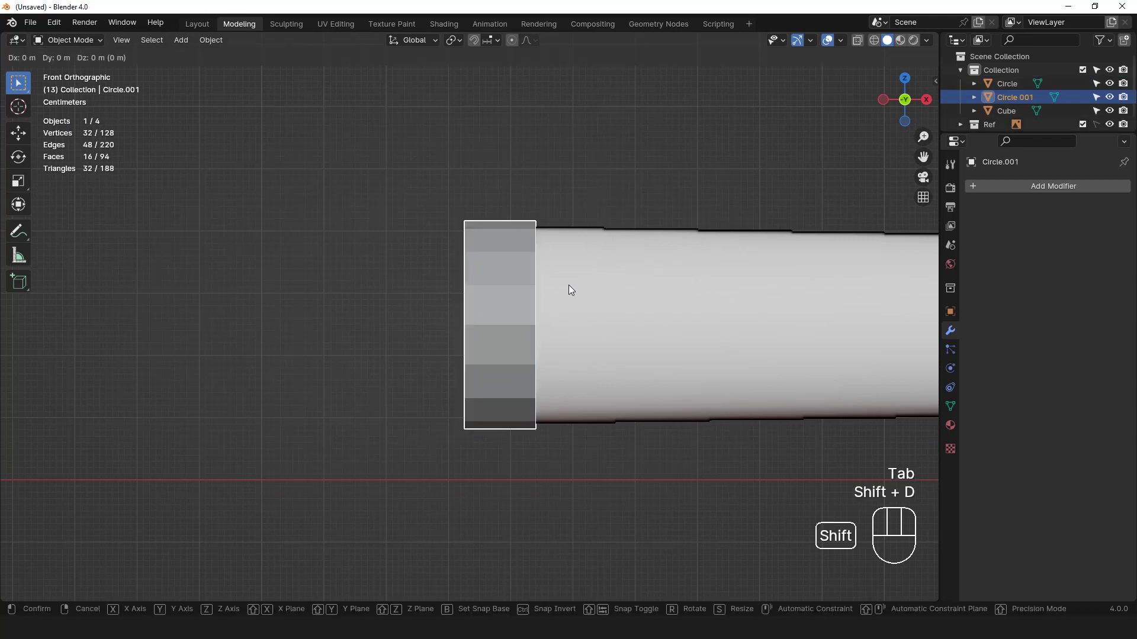
pyautogui.press('x')
pyautogui.click(642, 294)
# Scale the whole duplicated ring down slightly to match the reference grip's rear height
pyautogui.press('Tab')
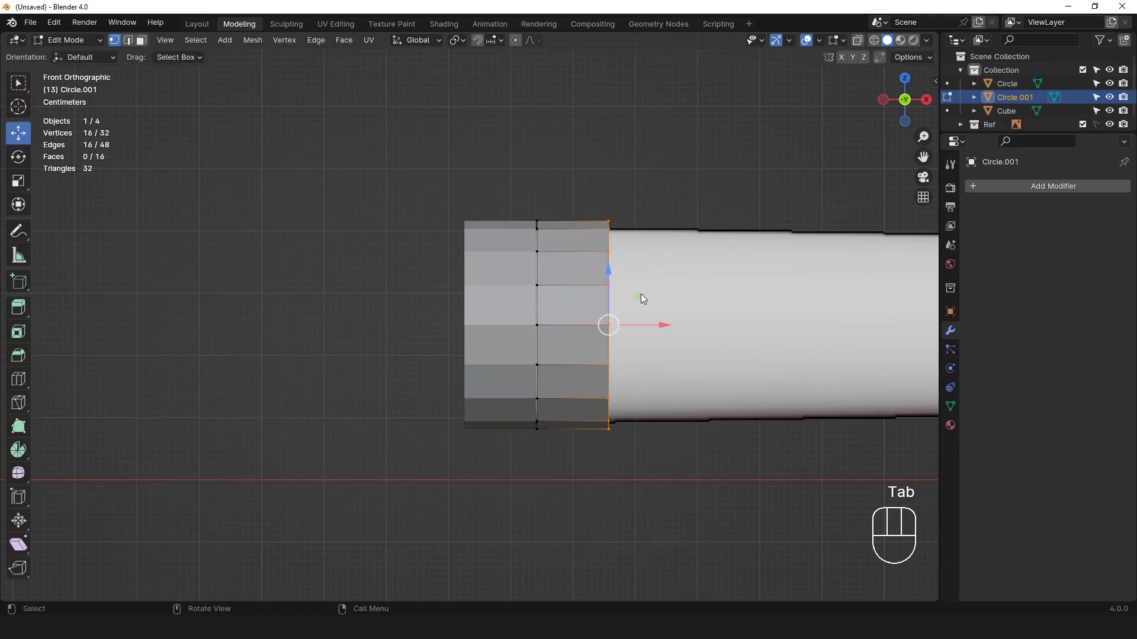
pyautogui.press('a')
pyautogui.press('s')
pyautogui.click(665, 318)
# Move the grip's front edge loop about 0.88 m along X and scale it down to the reference's taper
pyautogui.press('2')
pyautogui.keyDown('alt'); pyautogui.click(608, 314); pyautogui.keyUp('alt')
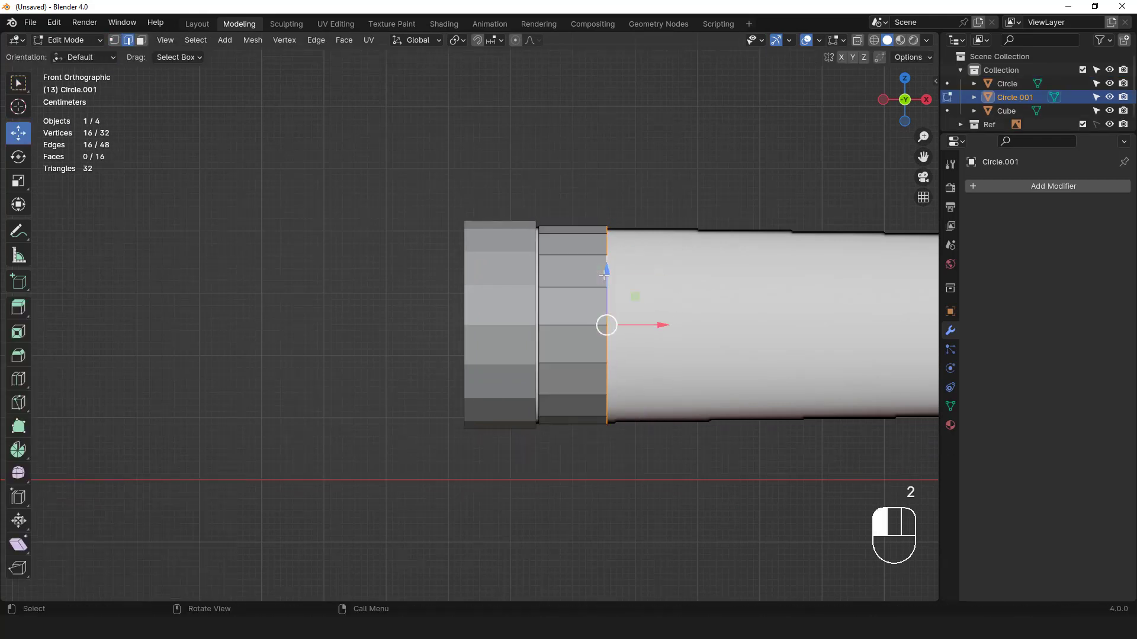
pyautogui.scroll(-4, 613, 318)
pyautogui.keyDown('shift'); pyautogui.moveTo(613, 319); pyautogui.dragTo(472, 309, button='middle'); pyautogui.keyUp('shift')
pyautogui.moveTo(453, 314); pyautogui.dragTo(654, 315)
pyautogui.press('KP_Decimal')
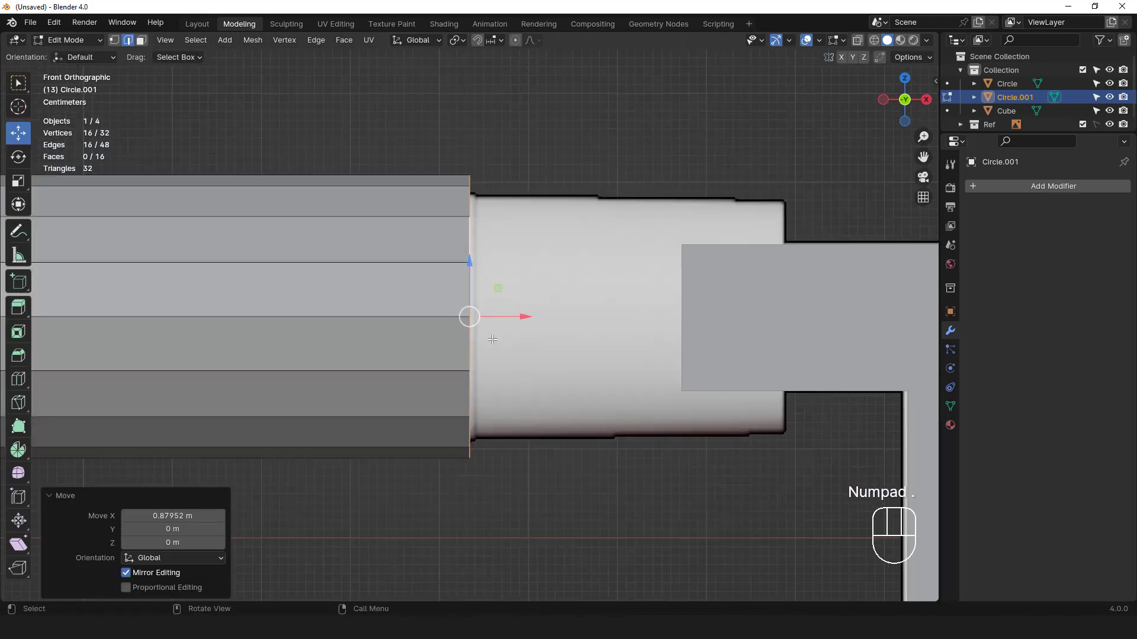
pyautogui.press('s')
pyautogui.click(540, 348)
# Extrude the grip's front edge loop in place and scale it inward to form a rim
pyautogui.keyDown('alt'); pyautogui.moveTo(540, 347); pyautogui.dragTo(702, 475); pyautogui.keyUp('alt')
pyautogui.press('KP_1')
pyautogui.keyDown('alt'); pyautogui.moveTo(506, 309); pyautogui.dragTo(536, 296); pyautogui.keyUp('alt')
pyautogui.press('e')
pyautogui.press('s')
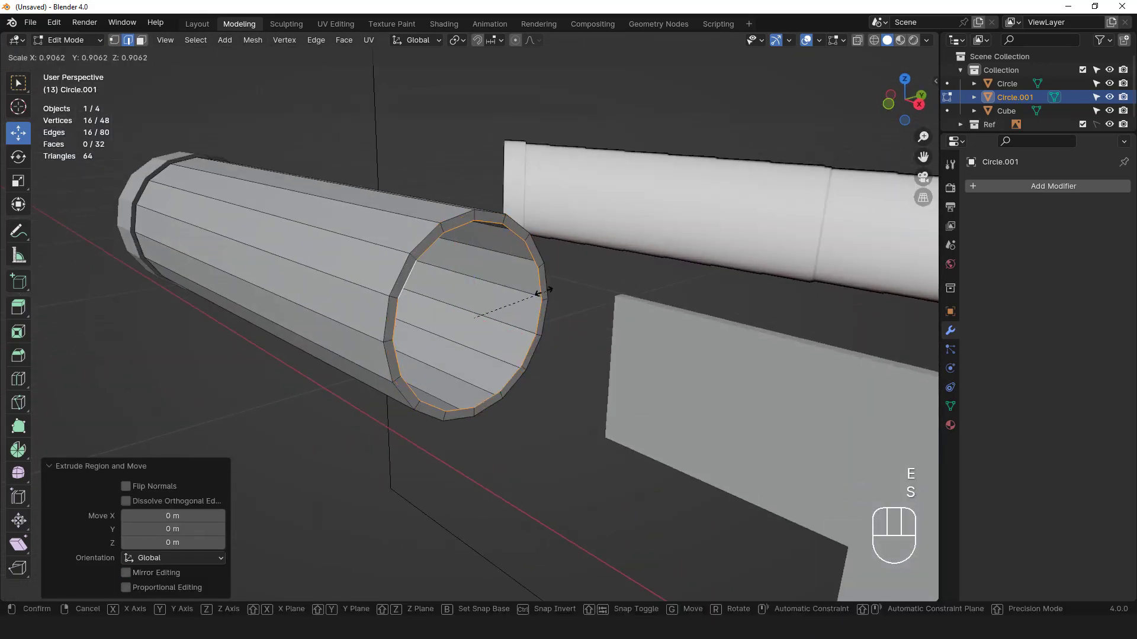
pyautogui.click(516, 289)
# Bevel the grip's outer front edge loop with two segments
pyautogui.press('KP_Decimal')
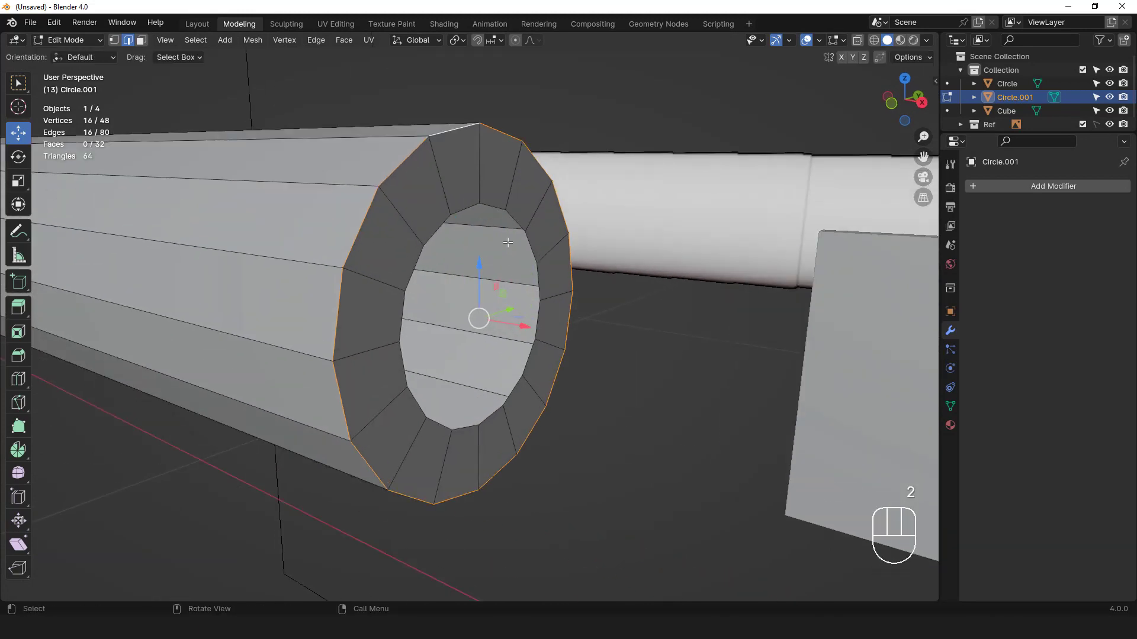
pyautogui.scroll(1, 538, 247)
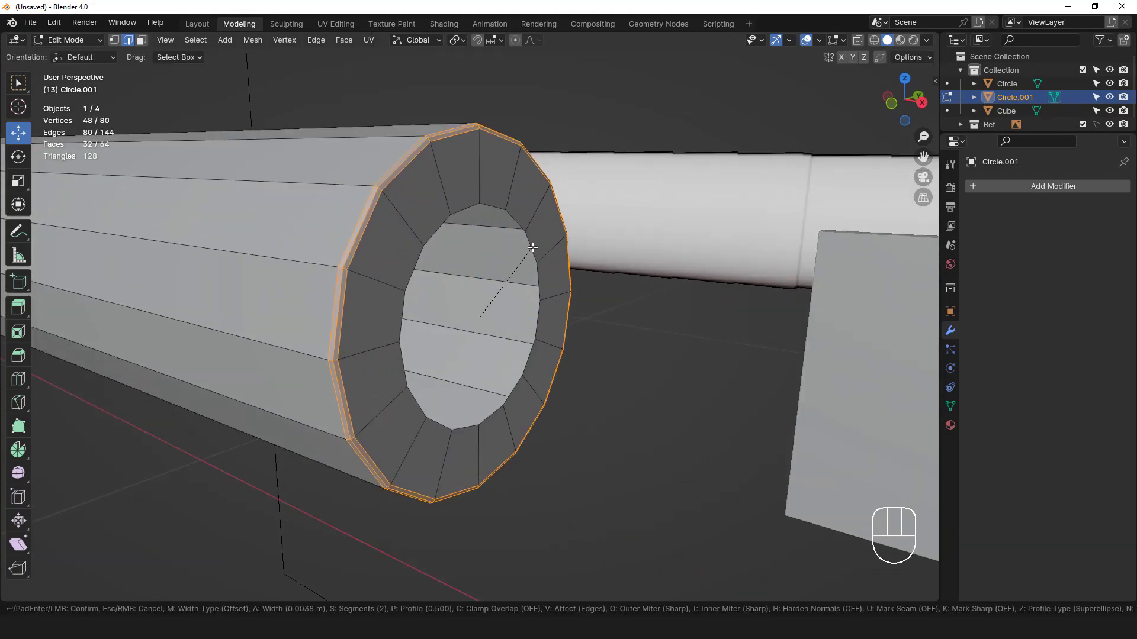
pyautogui.click(533, 247)
# Isolate the grip in local view, then extrude its rear edge loop in place and scale it inward
pyautogui.scroll(-4, 537, 253)
pyautogui.press('Tab')
pyautogui.press('KP_Divide')
pyautogui.press('KP_1')
pyautogui.keyDown('alt'); pyautogui.moveTo(437, 265); pyautogui.dragTo(519, 287); pyautogui.keyUp('alt')
pyautogui.press('Tab')
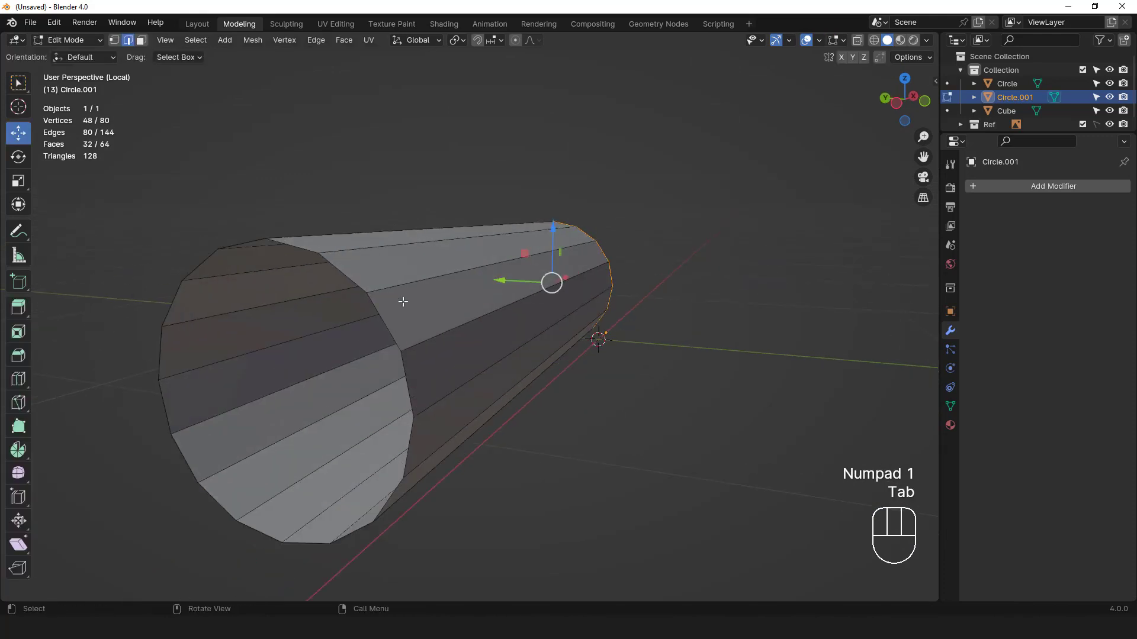
pyautogui.press('e')
pyautogui.rightClick(464, 318)
pyautogui.press('s')
pyautogui.click(420, 338)
# Bevel the grip's outer rear edge loop with two segments
pyautogui.keyDown('alt'); pyautogui.click(385, 324); pyautogui.keyUp('alt')
pyautogui.scroll(1, 422, 330)
pyautogui.hotkey('ctrl', 'b')
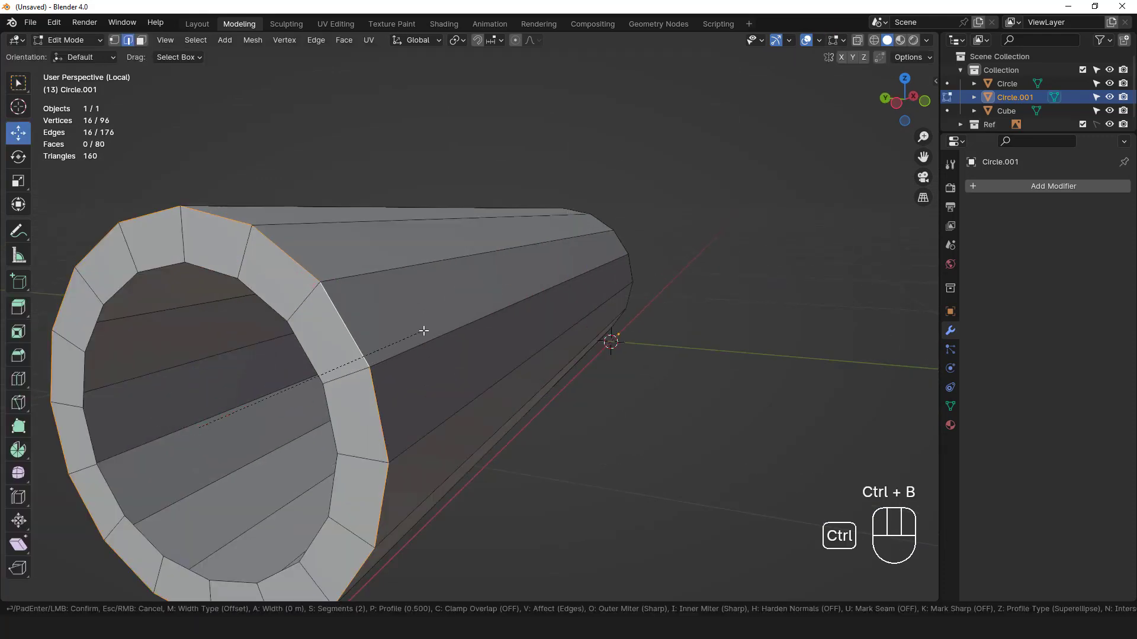
pyautogui.click(433, 336)
# Add a level 1 Subdivision modifier to the grip and leave local view
pyautogui.scroll(-5, 433, 336)
pyautogui.press('Tab')
pyautogui.hotkey('ctrl', '1')
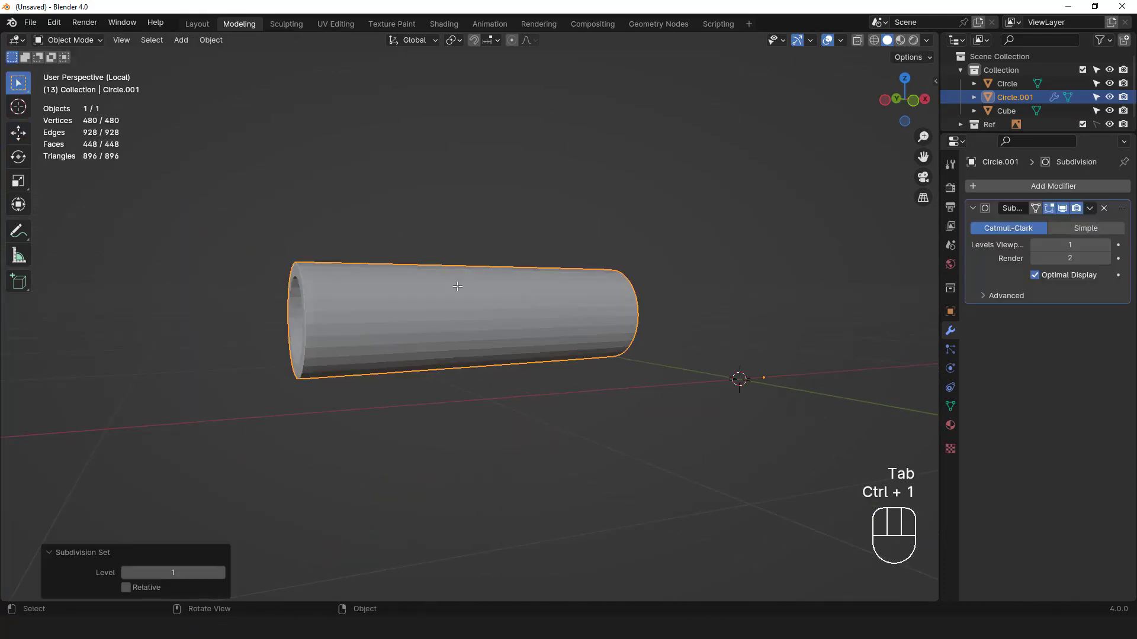
pyautogui.press('KP_Divide')
pyautogui.press('KP_1')
# Shade the grip smooth, trying Auto Smooth at 30°
pyautogui.rightClick(477, 269)
pyautogui.click(475, 270)
pyautogui.rightClick(453, 271)
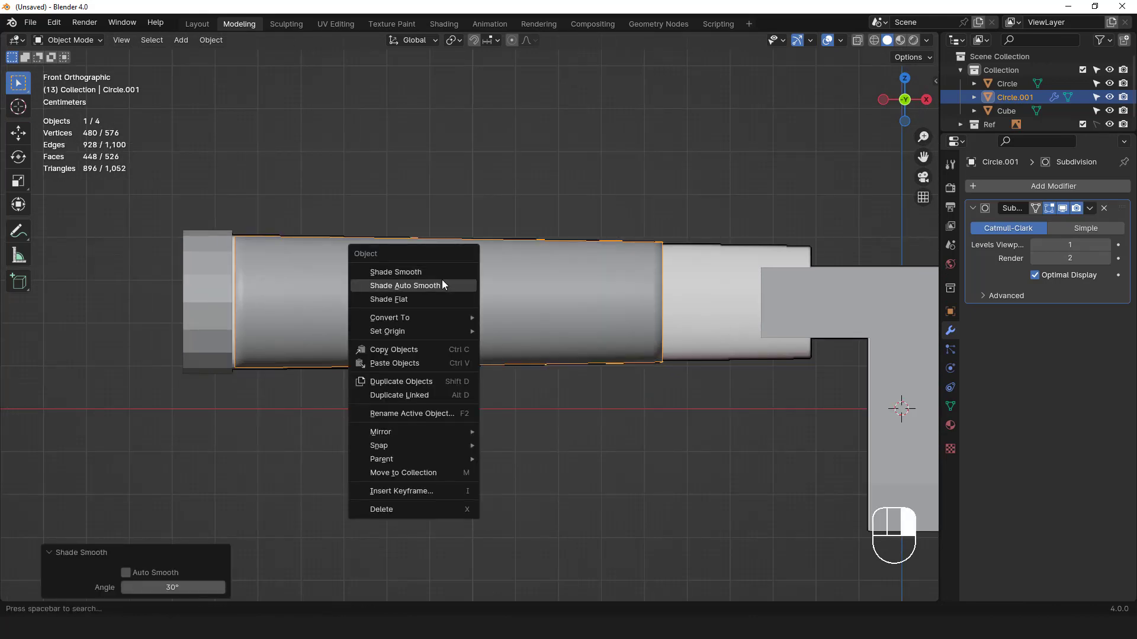
pyautogui.keyDown('alt'); pyautogui.moveTo(441, 280); pyautogui.dragTo(478, 274, button='middle'); pyautogui.keyUp('alt')
pyautogui.press('KP_1')
pyautogui.rightClick(475, 274)
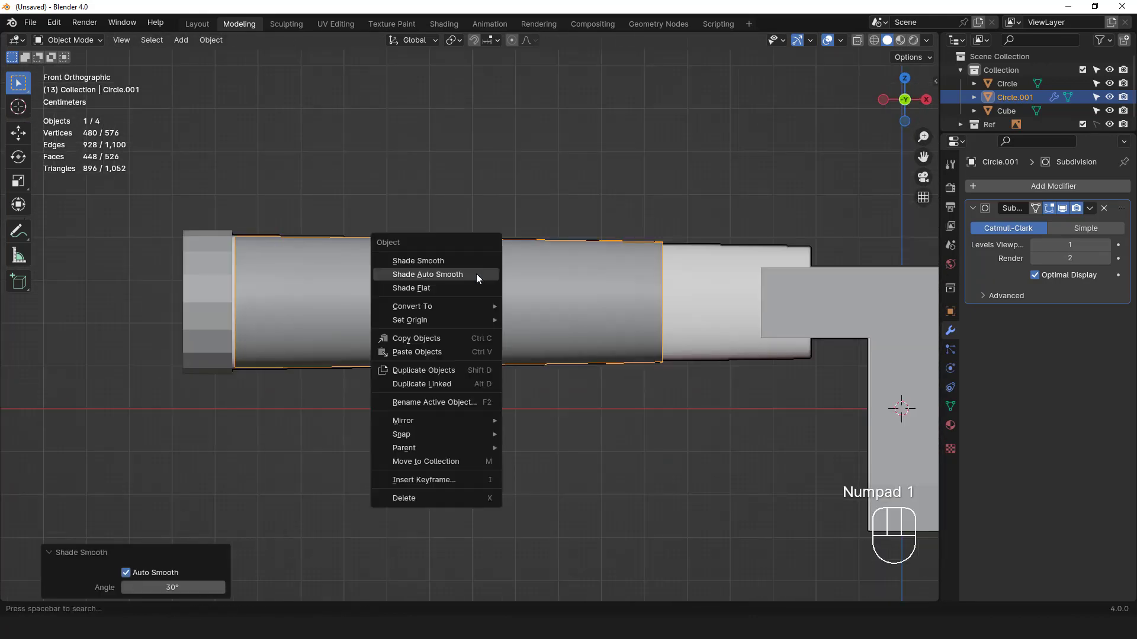
# Add edge loops close to the front and rear ends of the grip
pyautogui.press('Tab')
pyautogui.hotkey('ctrl', 'r')
pyautogui.click(468, 263)
pyautogui.click(394, 276)
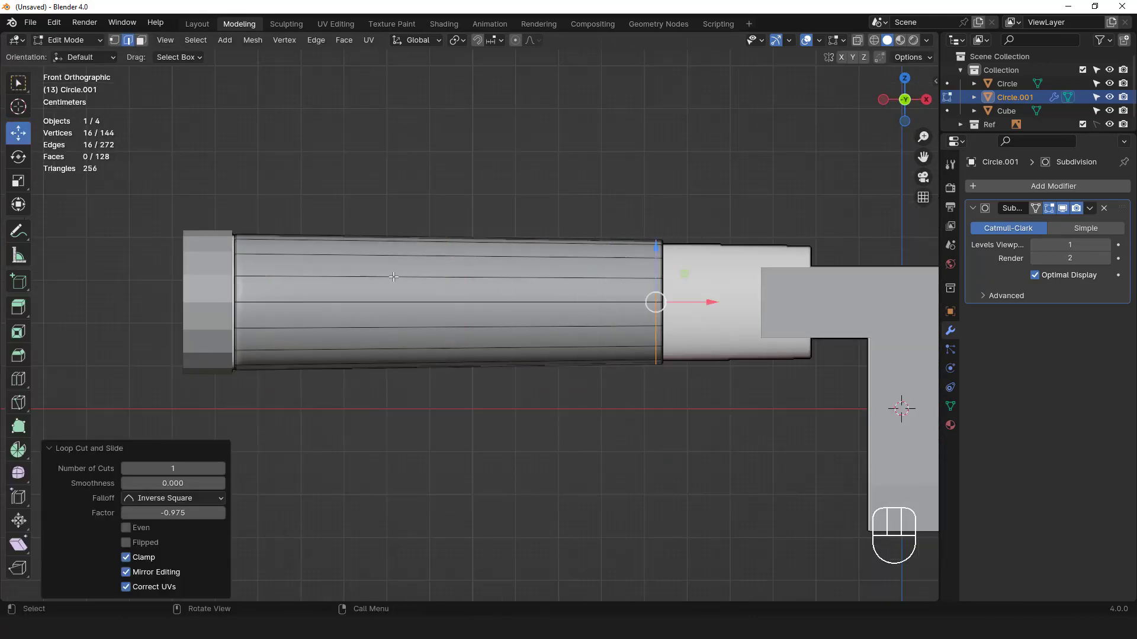
pyautogui.click(399, 231)
pyautogui.press('Tab')
pyautogui.scroll(-3, 440, 247)
pyautogui.keyDown('alt'); pyautogui.moveTo(441, 247); pyautogui.dragTo(410, 262, button='middle'); pyautogui.keyUp('alt')
pyautogui.press('KP_1')
pyautogui.scroll(2, 410, 262)
pyautogui.click(857, 41)
pyautogui.press('1')
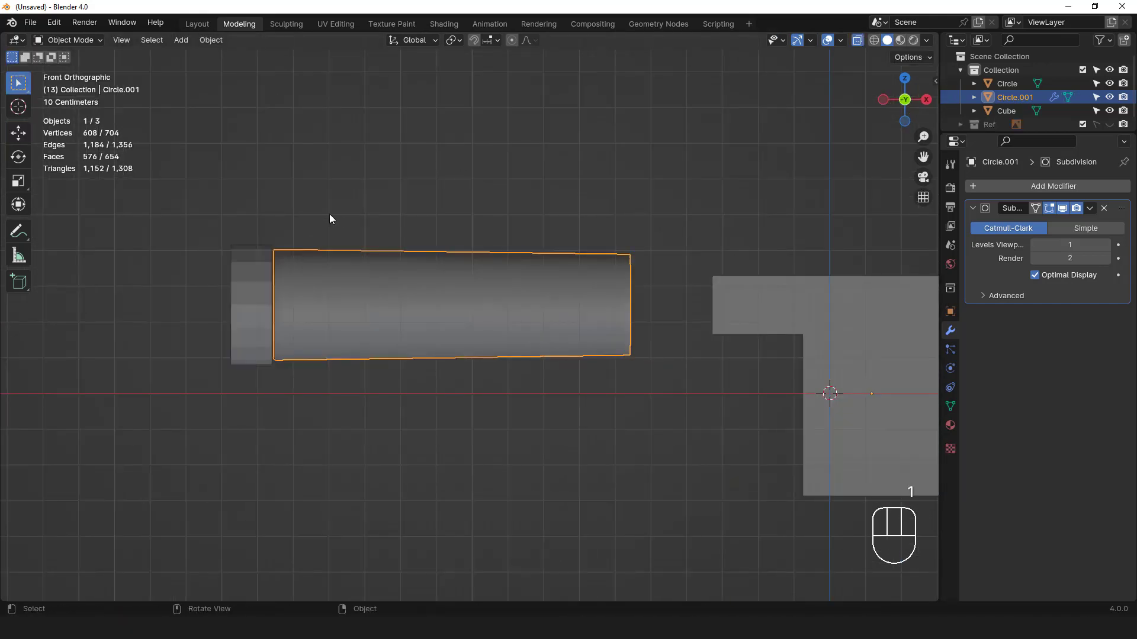
pyautogui.press('Tab')
pyautogui.press('Tab')
pyautogui.click(1106, 124)
pyautogui.press('Tab')
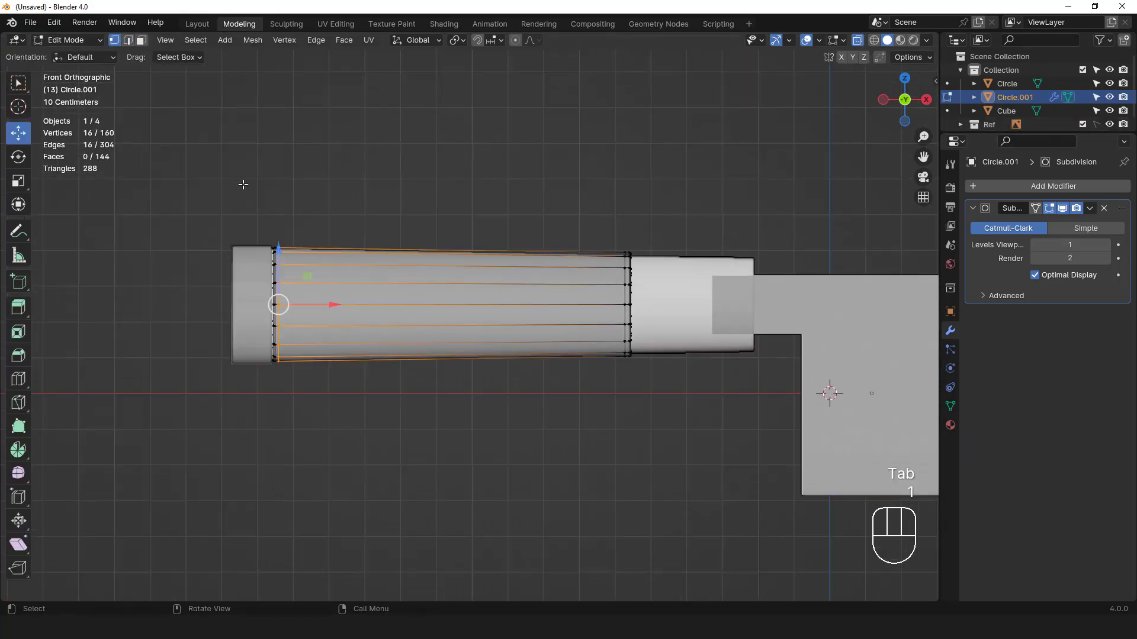
pyautogui.scroll(2, 244, 304)
pyautogui.press('1')
pyautogui.click(858, 40)
# Select the end cap, extrude its front edge loop in place, and scale it inward towards the grip
pyautogui.press('Tab')
pyautogui.click(156, 284)
pyautogui.keyDown('alt'); pyautogui.moveTo(177, 266); pyautogui.dragTo(264, 290, button='middle'); pyautogui.keyUp('alt')
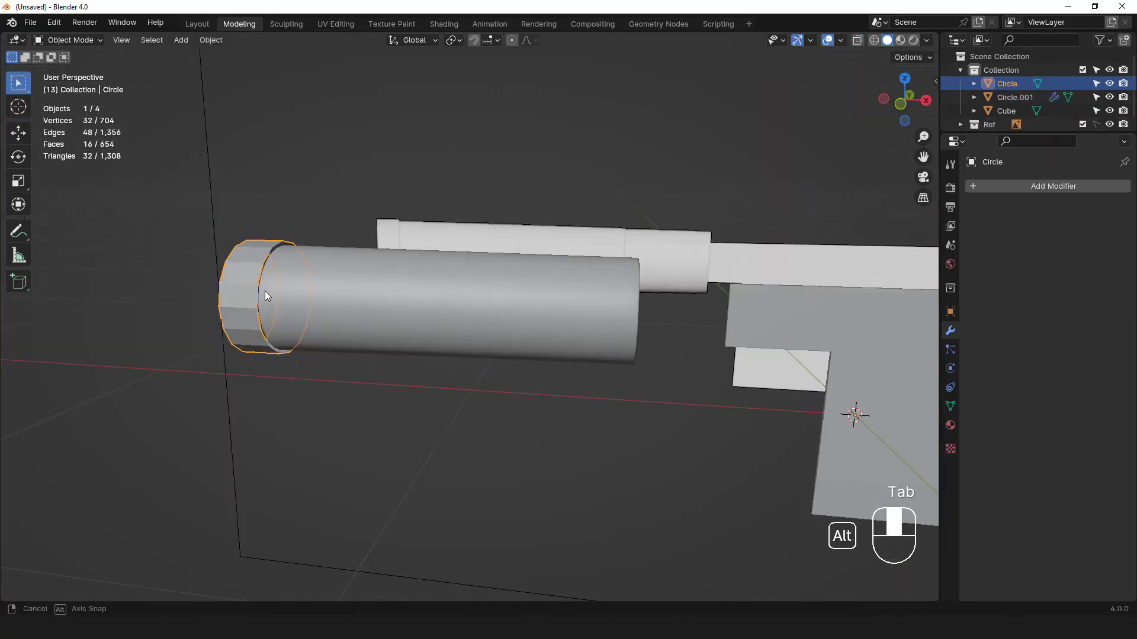
pyautogui.press('KP_Decimal')
pyautogui.scroll(-2, 267, 287)
pyautogui.press('Tab')
pyautogui.keyDown('alt'); pyautogui.moveTo(445, 265); pyautogui.dragTo(441, 255, button='middle'); pyautogui.keyUp('alt')
pyautogui.scroll(1, 441, 254)
pyautogui.press('e')
pyautogui.rightClick(588, 286)
pyautogui.press('s')
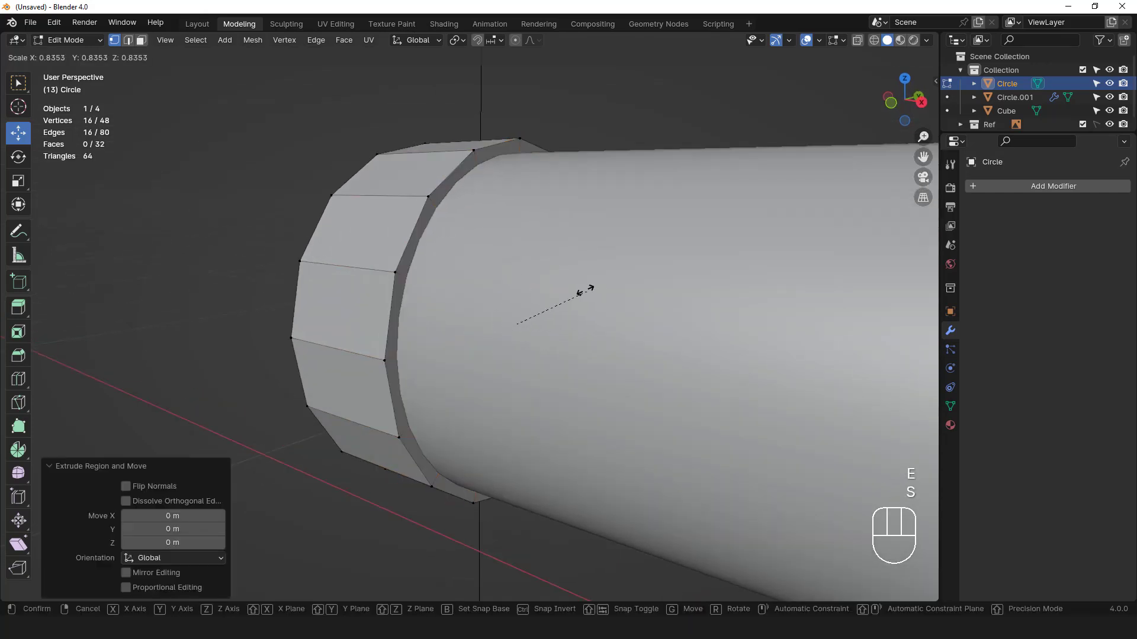
pyautogui.click(582, 289)
# Bevel the end cap's outer front edge loop with two segments
pyautogui.press('2')
pyautogui.click(447, 186)
pyautogui.keyDown('alt'); pyautogui.click(444, 244); pyautogui.keyUp('alt')
pyautogui.press('KP_Decimal')
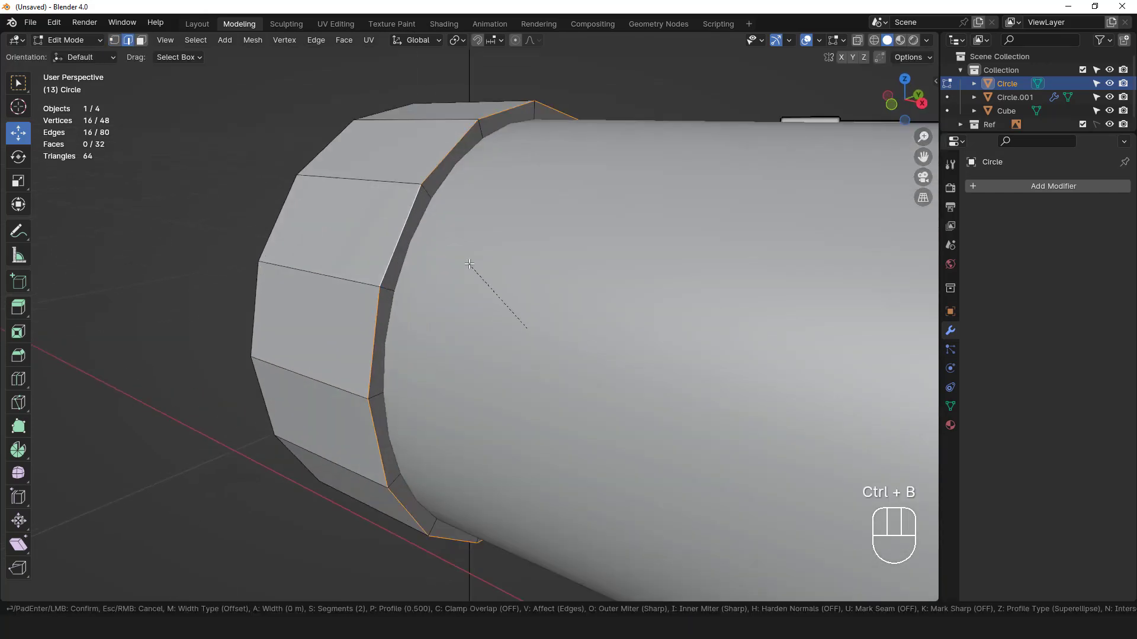
pyautogui.click(463, 262)
# Extrude the end cap's rear edge loop in place and scale it inward
pyautogui.keyDown('alt'); pyautogui.moveTo(463, 262); pyautogui.dragTo(526, 237, button='middle'); pyautogui.keyUp('alt')
pyautogui.keyDown('alt'); pyautogui.click(607, 246); pyautogui.keyUp('alt')
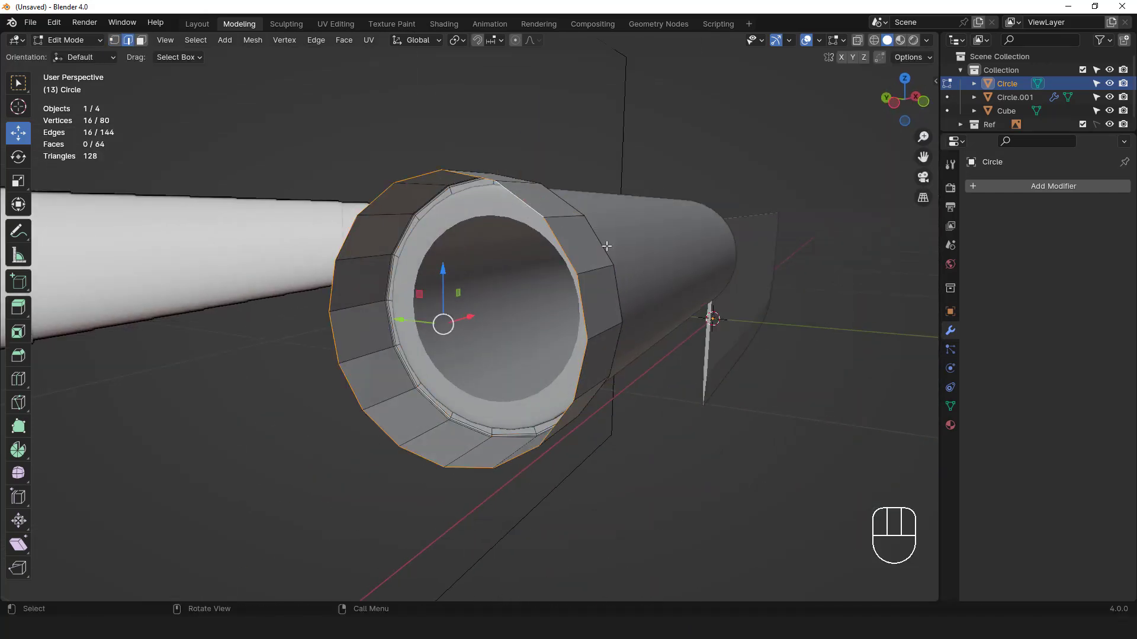
pyautogui.press('e')
pyautogui.press('s')
pyautogui.click(551, 270)
# Fill the end cap's rear opening and poke the new face into triangles
pyautogui.press('f')
pyautogui.press('3')
pyautogui.rightClick(512, 248)
pyautogui.click(507, 353)
pyautogui.keyDown('alt'); pyautogui.moveTo(507, 354); pyautogui.dragTo(471, 368, button='middle'); pyautogui.keyUp('alt')
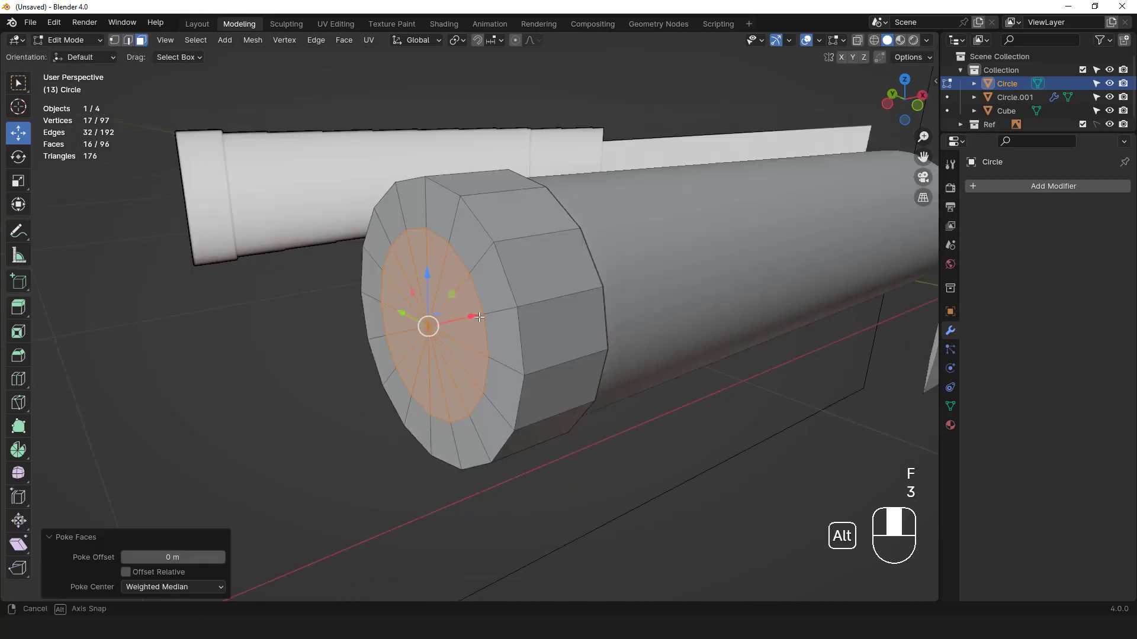
# Bevel the end cap's outer rear edge loop with a width of 0.00242 m and two segments
pyautogui.press('2')
pyautogui.keyDown('alt'); pyautogui.click(518, 265); pyautogui.keyUp('alt')
pyautogui.click(547, 273)
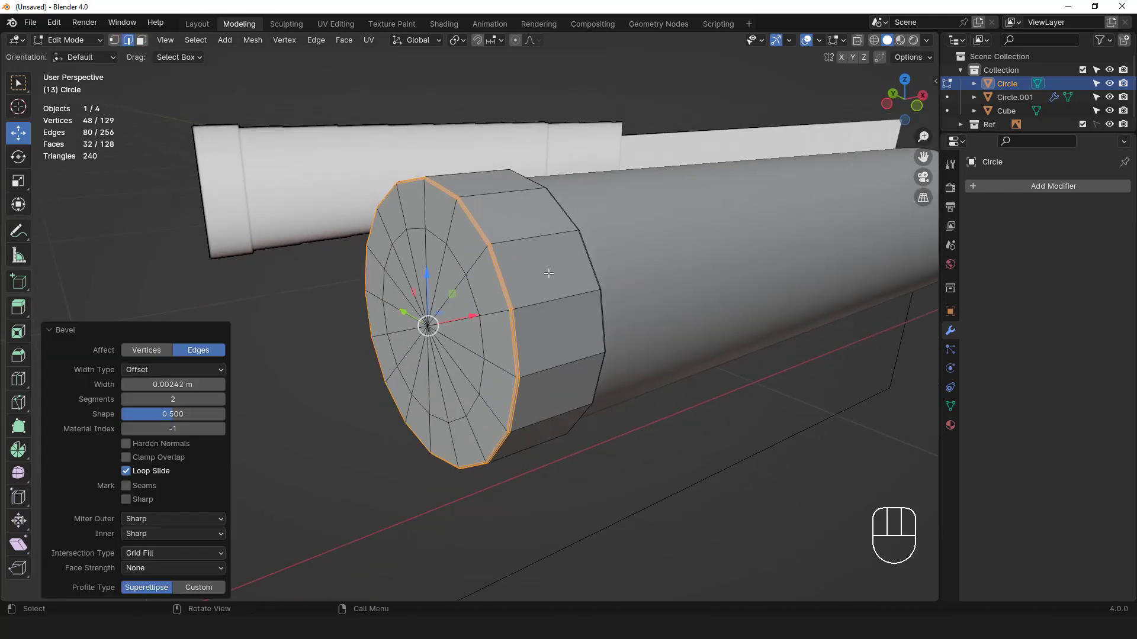
# Add a level 1 Subdivision modifier to the end cap and shade it smooth
pyautogui.press('Tab')
pyautogui.moveTo(424, 325); pyautogui.dragTo(452, 276, button='middle')
pyautogui.hotkey('ctrl', '1')
pyautogui.rightClick(505, 257)
pyautogui.click(506, 256)
pyautogui.press('KP_1')
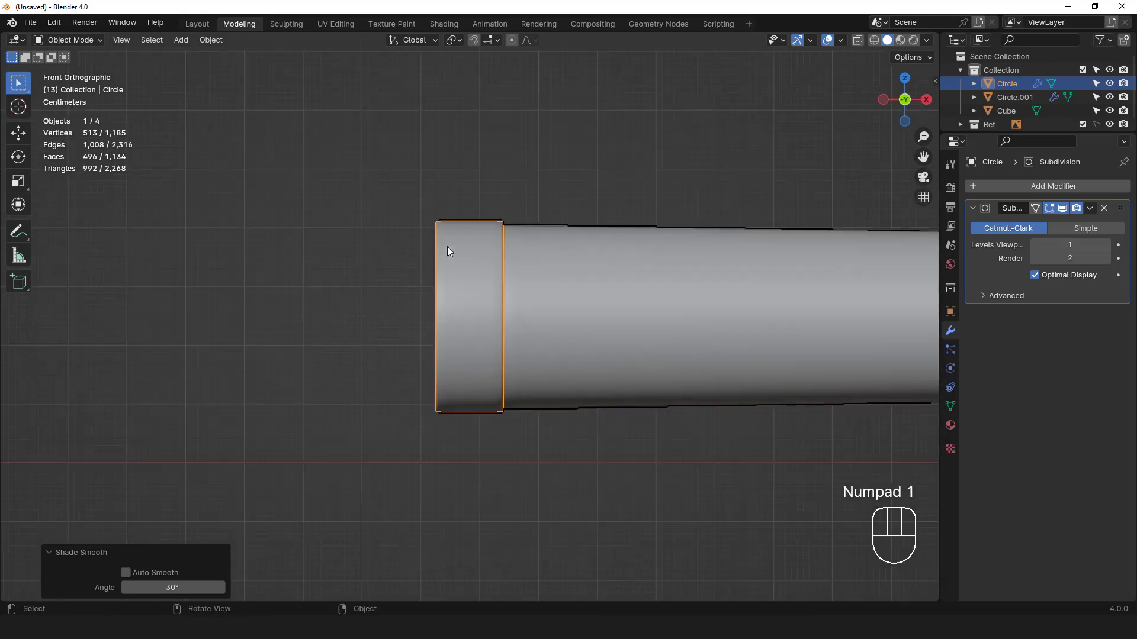
# Duplicate the grip's front edge loop in place and separate it into its own object
pyautogui.scroll(-4, 446, 246)
pyautogui.keyDown('shift'); pyautogui.moveTo(690, 272); pyautogui.dragTo(347, 272, button='middle'); pyautogui.keyUp('shift')
pyautogui.scroll(2, 442, 257)
pyautogui.click(442, 257)
pyautogui.press('Tab')
pyautogui.scroll(4, 442, 257)
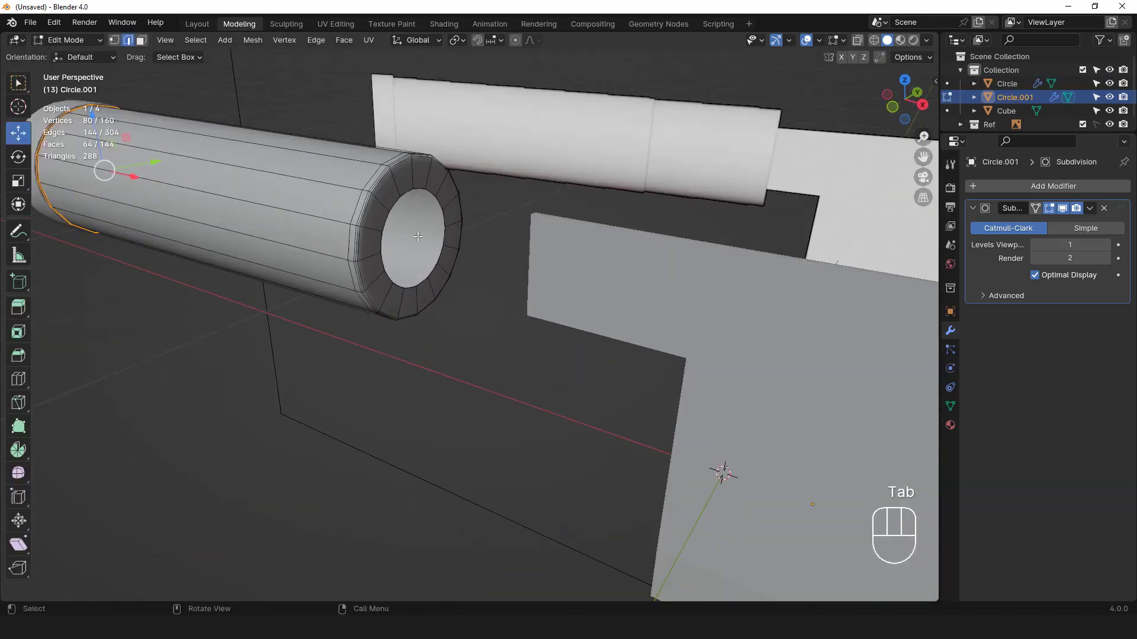
pyautogui.keyDown('alt'); pyautogui.click(306, 170); pyautogui.keyUp('alt')
pyautogui.press('KP_1')
pyautogui.hotkey('shift', 'd')
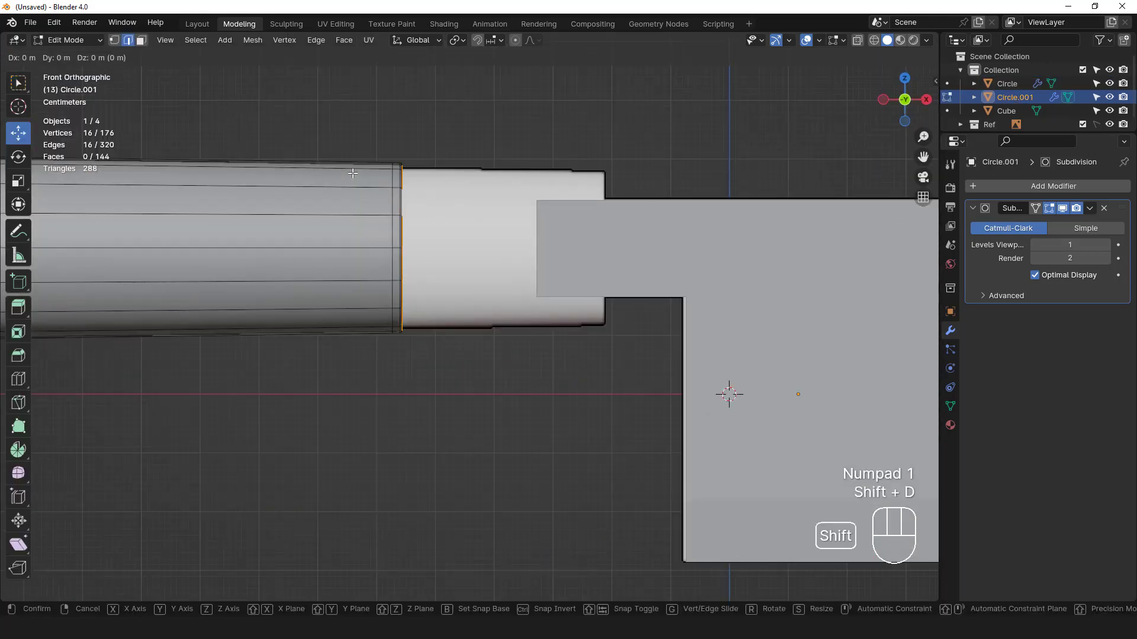
pyautogui.rightClick(307, 170)
pyautogui.press('p')
pyautogui.click(307, 170)
# Select all vertices of the separated ring and scale them to 0.95
pyautogui.press('Tab')
pyautogui.click(983, 110)
pyautogui.press('Tab')
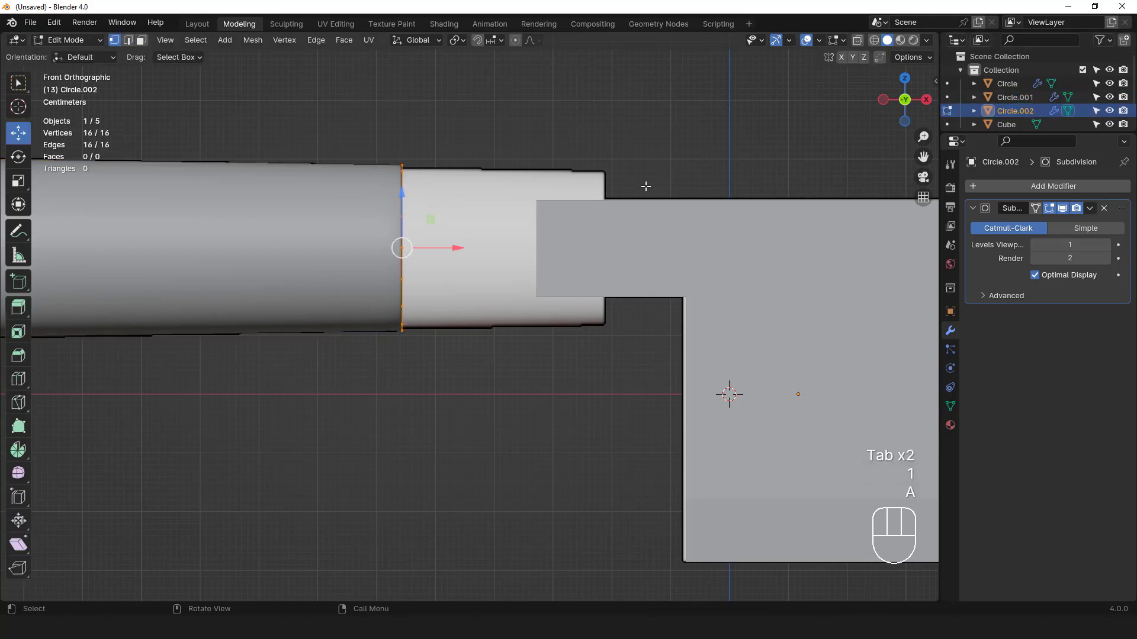
pyautogui.click(598, 240)
# Extrude the ring along X to the reference handle's front end and scale the new edge to its height
pyautogui.press('e')
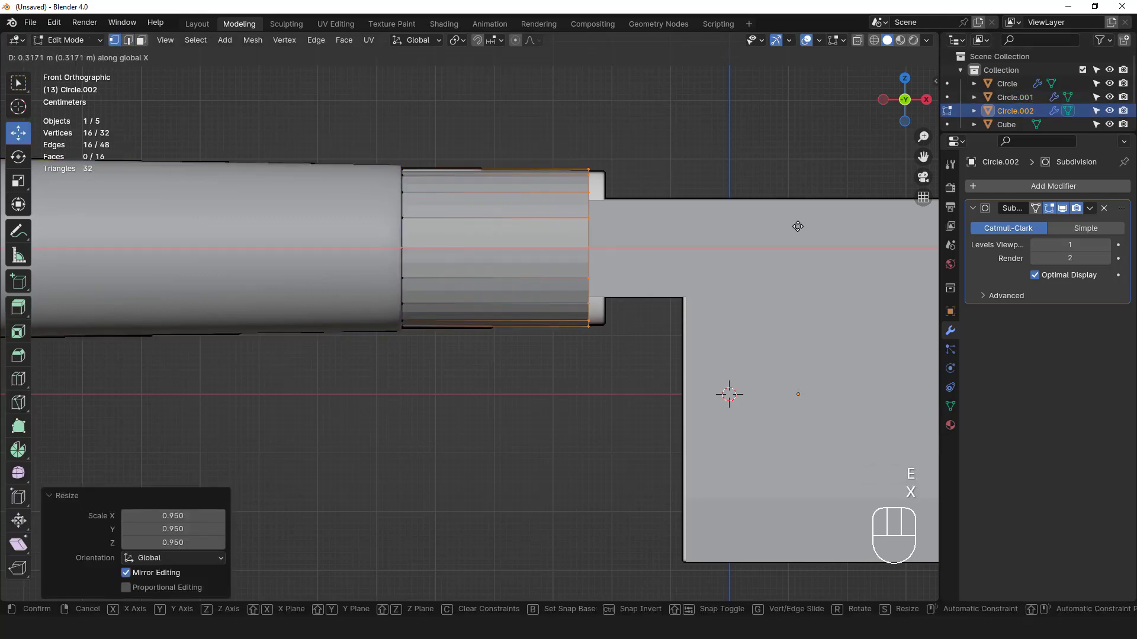
pyautogui.click(604, 248)
pyautogui.press('s')
pyautogui.click(749, 331)
# Invert the selection to rescale the collar's rear and front edge loops to the reference outline
pyautogui.hotkey('ctrl', 'i')
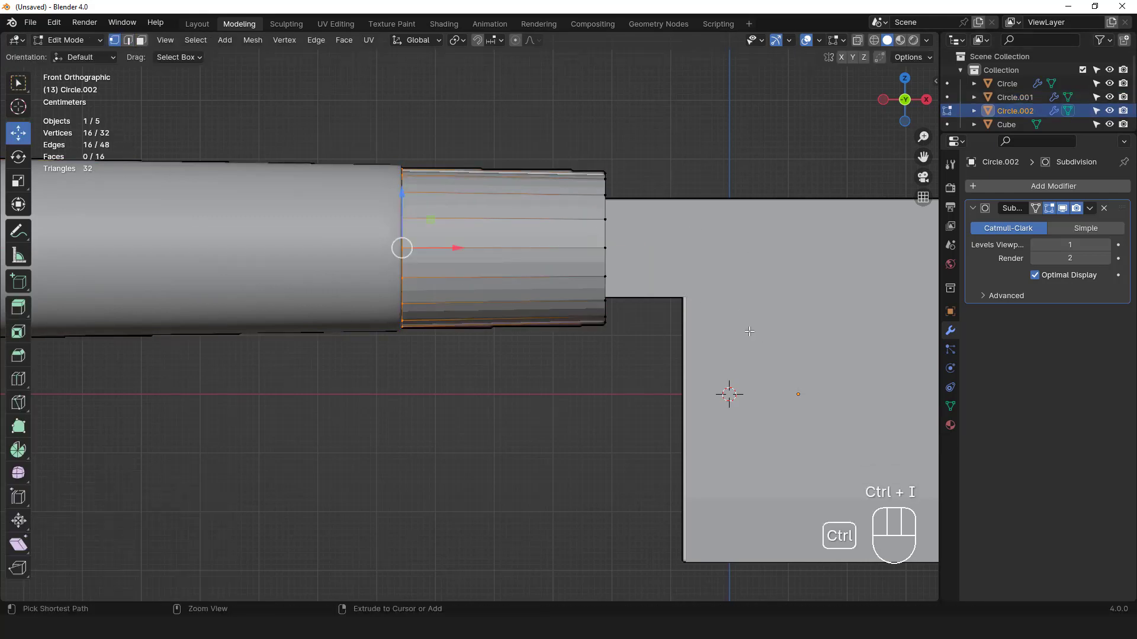
pyautogui.press('s')
pyautogui.click(583, 297)
pyautogui.hotkey('ctrl', 'i')
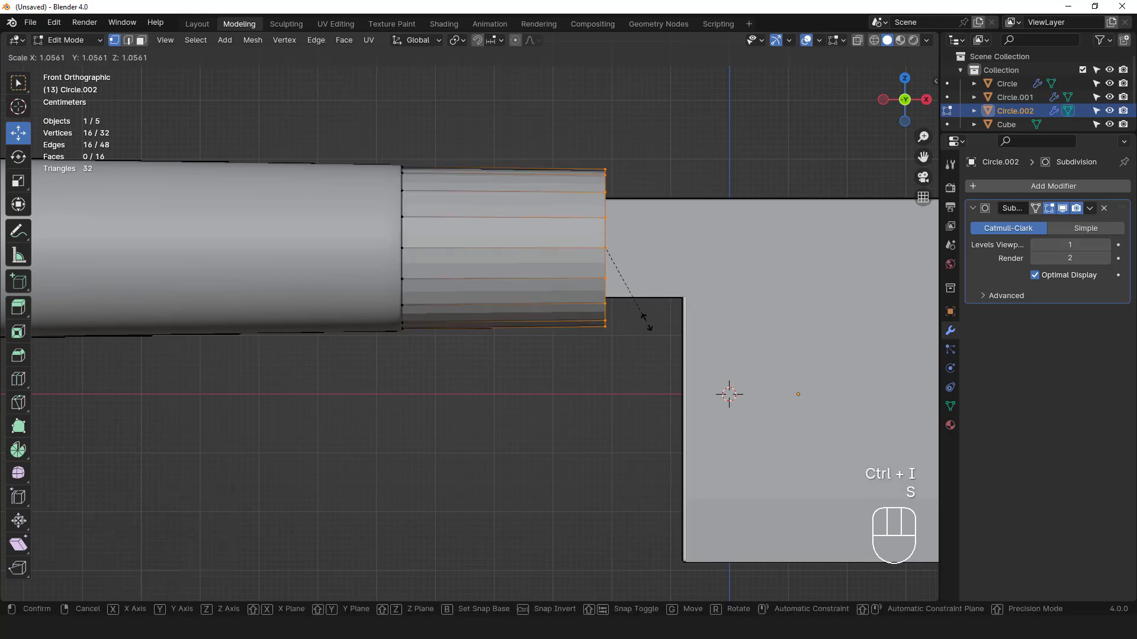
pyautogui.click(648, 325)
# Extrude the collar's front edge loop in place and scale it inward around the blade's tang
pyautogui.moveTo(649, 326); pyautogui.dragTo(634, 255, button='middle')
pyautogui.press('2')
pyautogui.press('e')
pyautogui.rightClick(669, 240)
pyautogui.press('s')
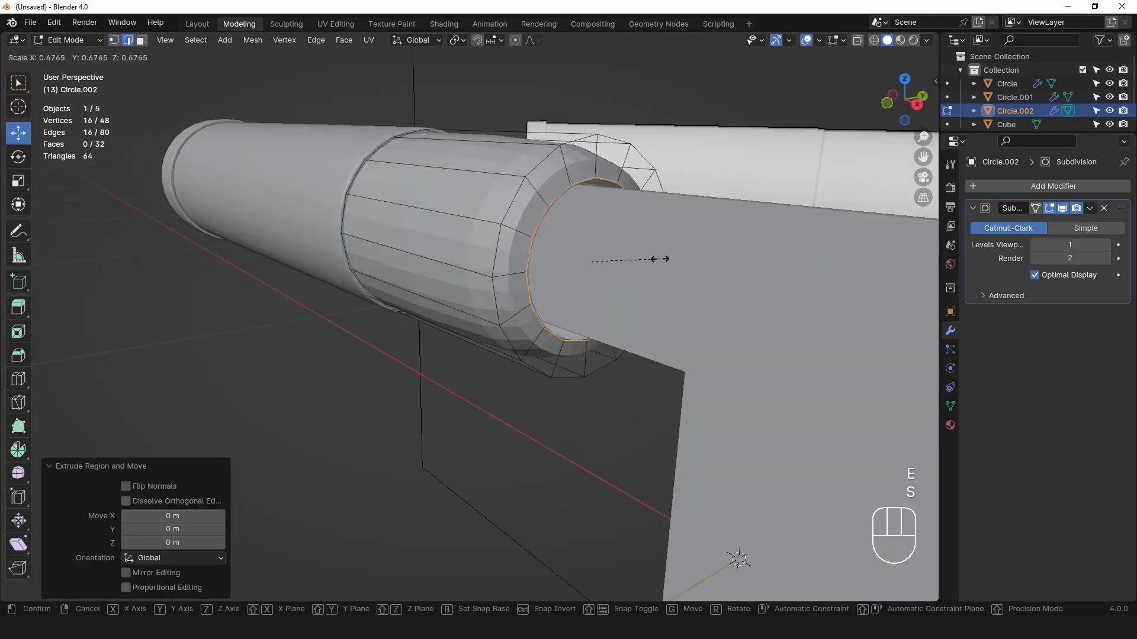
pyautogui.click(653, 259)
# Hide the collar's subdivision in the viewport and bevel its outer front edge loop with 2 segments
pyautogui.click(1062, 208)
pyautogui.press('2')
pyautogui.keyDown('alt'); pyautogui.click(539, 165); pyautogui.keyUp('alt')
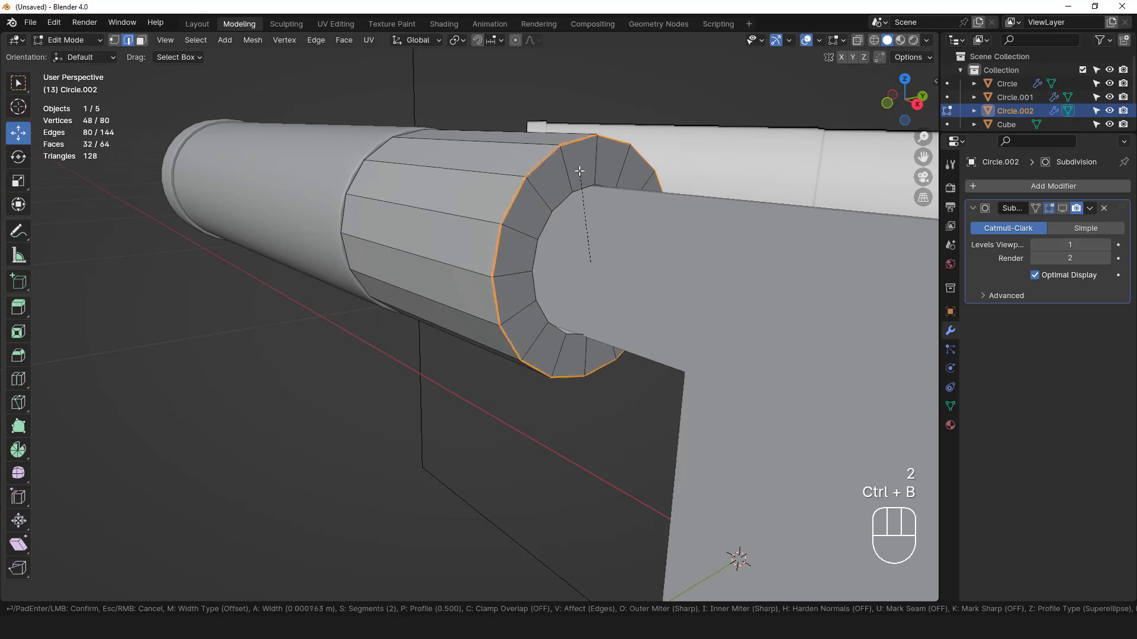
pyautogui.click(577, 173)
pyautogui.moveTo(576, 173); pyautogui.dragTo(633, 205, button='middle')
# Isolate the collar, extrude its rear edge loop scaled inward, and bevel the outer rear loop 0.00234 m with 2 segments
pyautogui.press('KP_Divide')
pyautogui.moveTo(379, 260); pyautogui.dragTo(450, 266, button='middle')
pyautogui.keyDown('alt'); pyautogui.click(304, 273); pyautogui.keyUp('alt')
pyautogui.moveTo(304, 274); pyautogui.dragTo(450, 260, button='middle')
pyautogui.press('e')
pyautogui.press('s')
pyautogui.click(475, 261)
pyautogui.click(393, 238)
pyautogui.click(490, 231)
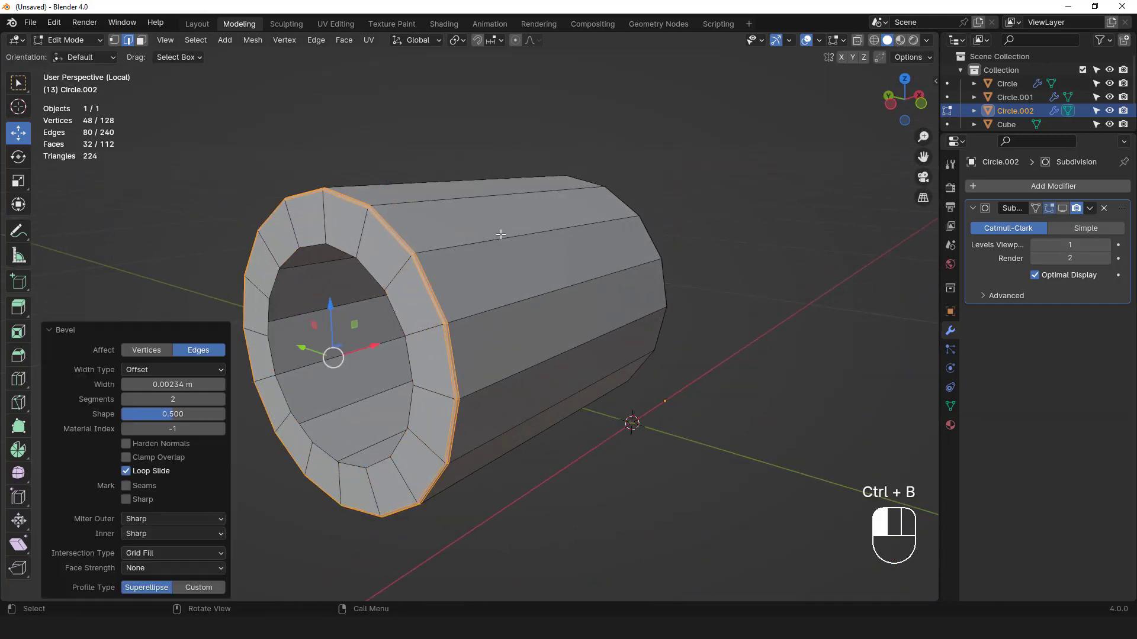
# Bring the whole knife back into view, show the collar's subdivision again and shade the collar smooth
pyautogui.press('Tab')
pyautogui.press('KP_Divide')
pyautogui.press('KP_1')
pyautogui.rightClick(438, 252)
pyautogui.click(438, 253)
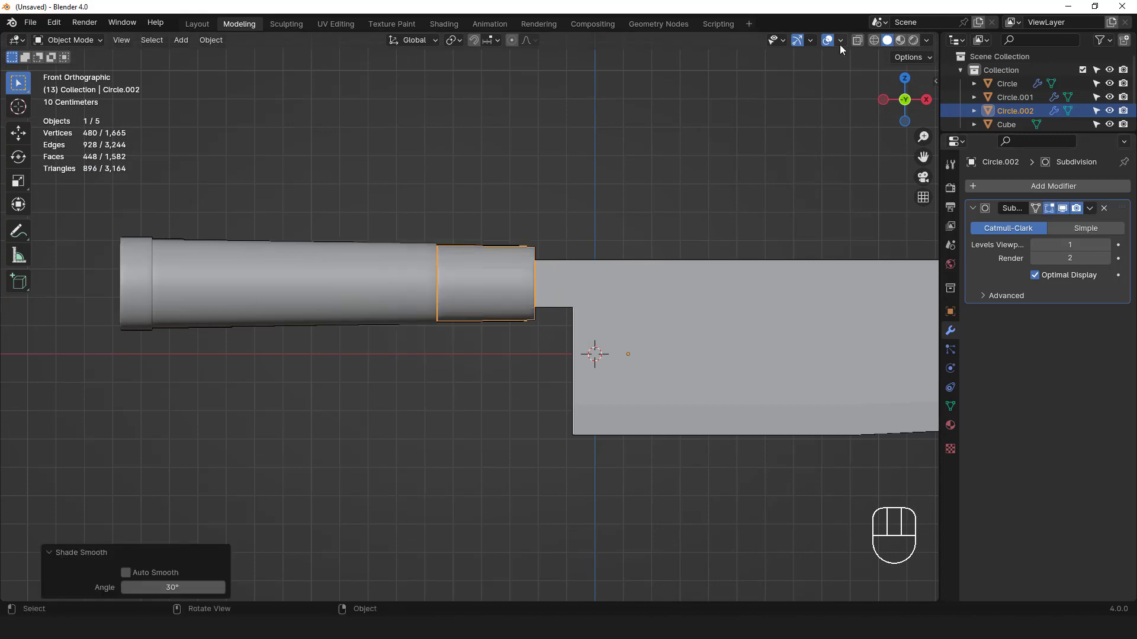
# Fill the collar's front opening with a face and poke it into triangles
pyautogui.moveTo(840, 44); pyautogui.dragTo(590, 198, button='middle')
pyautogui.press('Tab')
pyautogui.press('2')
pyautogui.rightClick(525, 219)
pyautogui.click(525, 219)
pyautogui.press('Tab')
# Add a supporting loop cut close to the collar's front edge and another close to its rear edge
pyautogui.press('KP_1')
pyautogui.press('Tab')
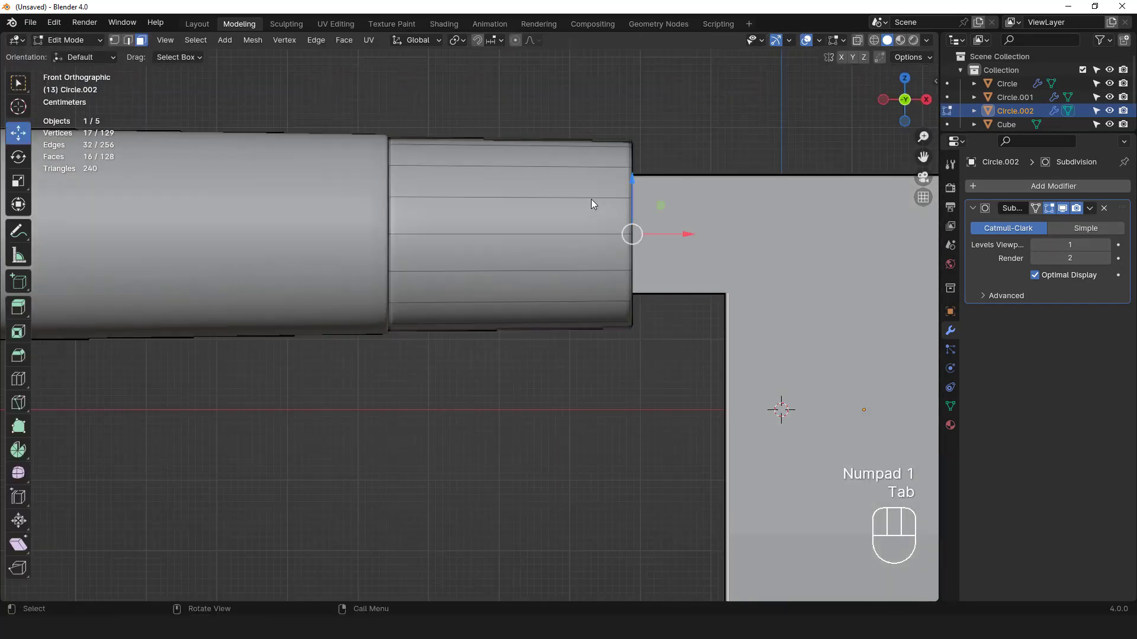
pyautogui.hotkey('ctrl', 'r')
pyautogui.click(592, 204)
pyautogui.click(636, 246)
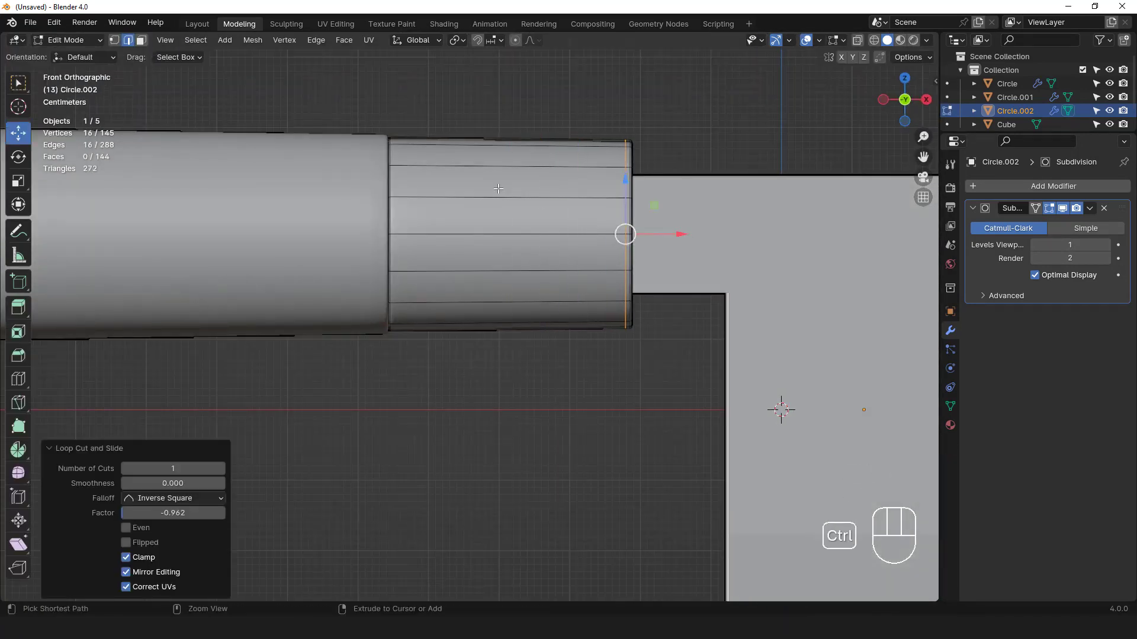
pyautogui.press('Tab')
pyautogui.scroll(-3, 467, 178)
pyautogui.press('Tab')
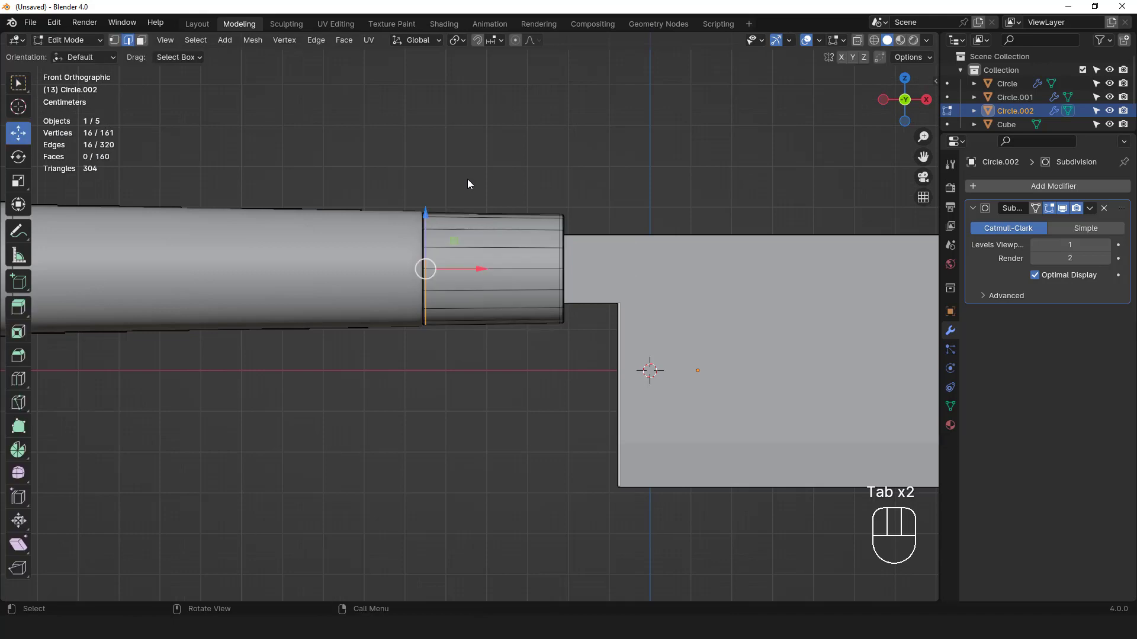
# Select the collar's rear-end vertices and move them slightly along X against the grip
pyautogui.press('a')
pyautogui.moveTo(453, 354); pyautogui.dragTo(454, 354)
pyautogui.scroll(2, 519, 214)
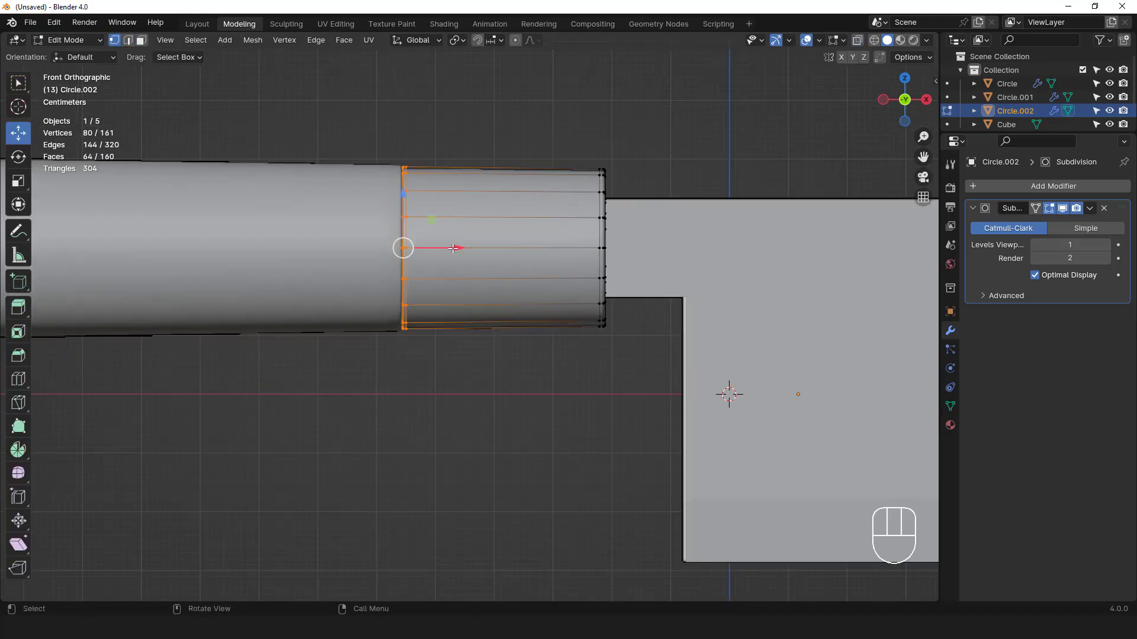
pyautogui.moveTo(456, 248); pyautogui.dragTo(454, 248)
pyautogui.click(517, 345)
# Inspect the whole knife with the viewport overlays hidden, and show the overlays again
pyautogui.press('Tab')
pyautogui.scroll(-3, 532, 319)
pyautogui.click(827, 40)
pyautogui.scroll(-3, 583, 192)
pyautogui.moveTo(581, 196)
pyautogui.keyDown('alt'); pyautogui.mouseDown(button='middle')
pyautogui.moveTo(506, 250)
pyautogui.moveTo(595, 181)
pyautogui.mouseUp(button='middle'); pyautogui.keyUp('alt')
pyautogui.press('KP_1')
pyautogui.click(827, 41)
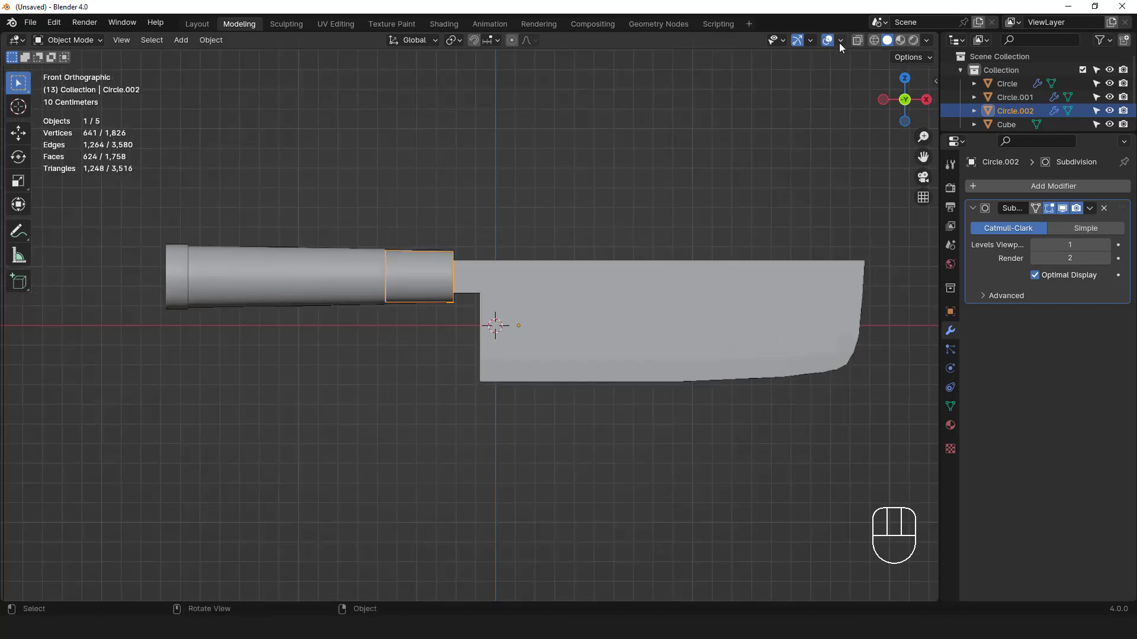
# Use the face orientation overlay to recalculate the end cap's and grip's normals to the outside, and turn it off again
pyautogui.click(840, 40)
pyautogui.click(756, 301)
pyautogui.click(222, 284)
pyautogui.press('Tab')
pyautogui.press('a')
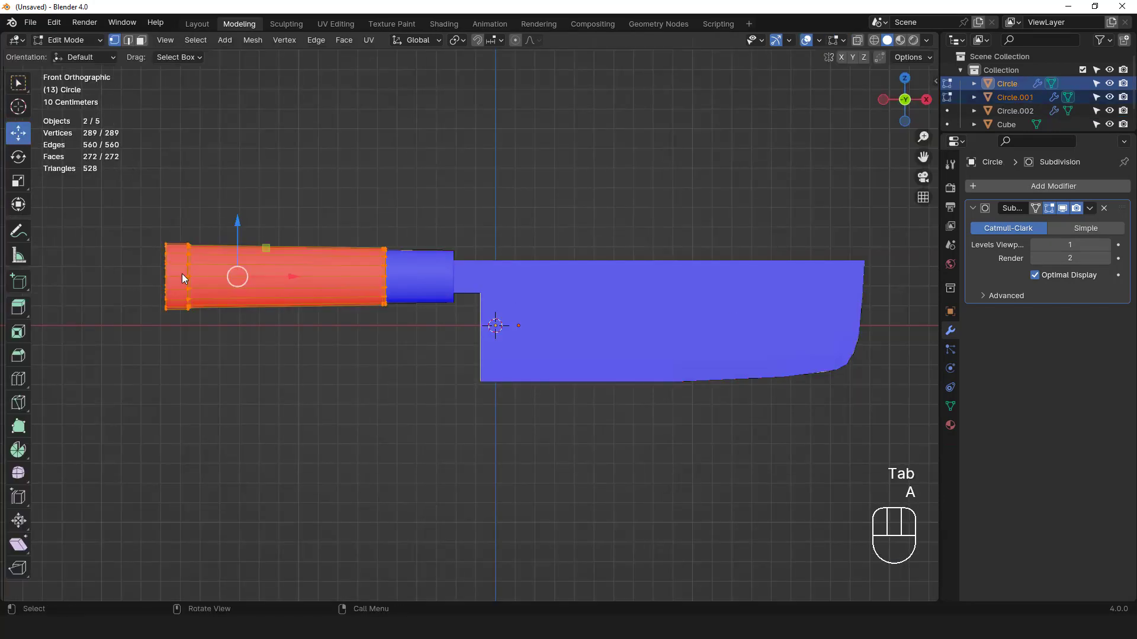
pyautogui.press('3')
pyautogui.hotkey('shift', 'n')
pyautogui.press('Tab')
pyautogui.click(840, 40)
pyautogui.click(757, 296)
# Select the handle's grip and apply its Subdivision modifier
pyautogui.keyDown('alt'); pyautogui.keyDown('shift'); pyautogui.moveTo(442, 206); pyautogui.dragTo(592, 181, button='middle'); pyautogui.keyUp('shift'); pyautogui.keyUp('alt')
pyautogui.scroll(1, 563, 192)
pyautogui.click(492, 213)
pyautogui.keyDown('alt'); pyautogui.moveTo(492, 213); pyautogui.dragTo(545, 221, button='middle'); pyautogui.keyUp('alt')
pyautogui.click(1091, 209)
pyautogui.click(1025, 223)
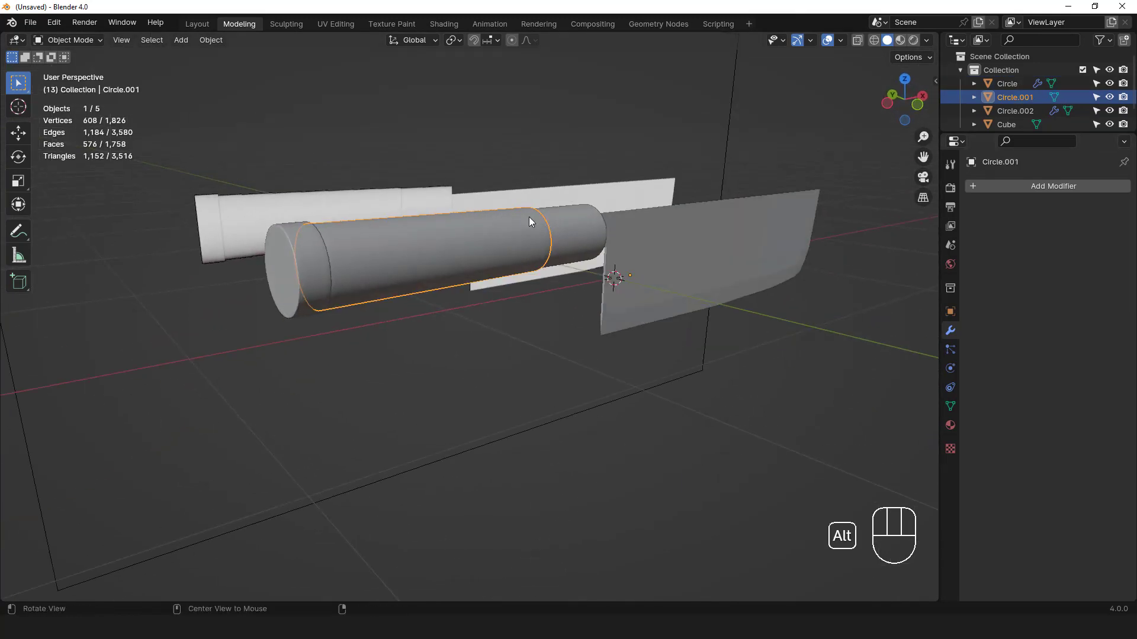
# Switch to the UV Editing workspace and open the grip for mesh editing in front view
pyautogui.press('KP_1')
pyautogui.click(333, 23)
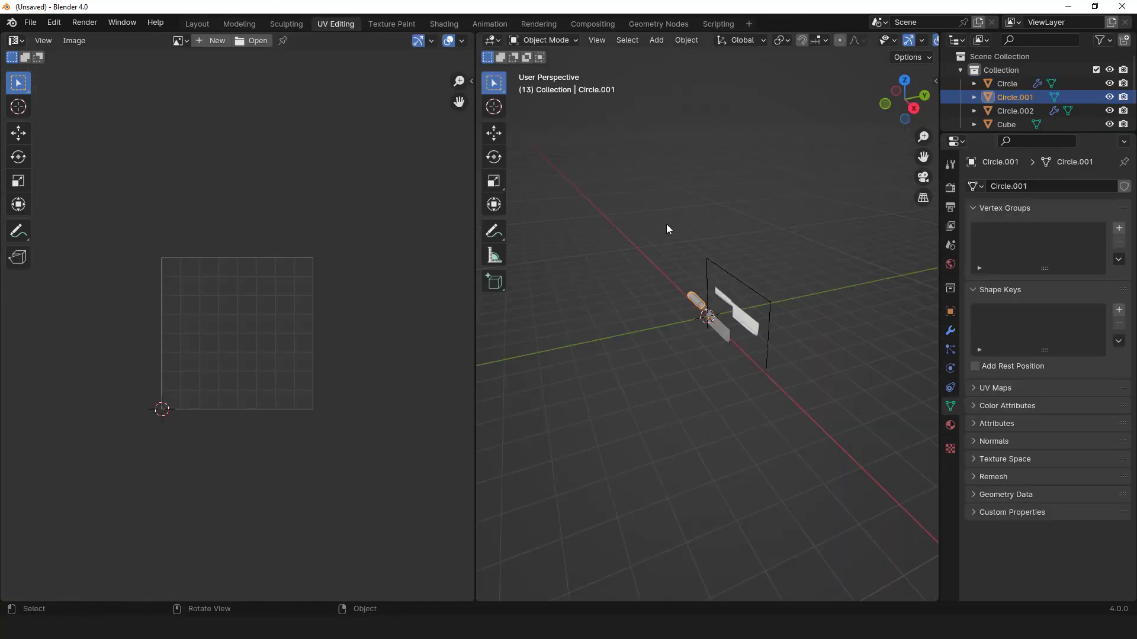
pyautogui.press('KP_1')
pyautogui.press('Tab')
pyautogui.scroll(4, 718, 321)
pyautogui.scroll(2, 718, 321)
pyautogui.press('z')
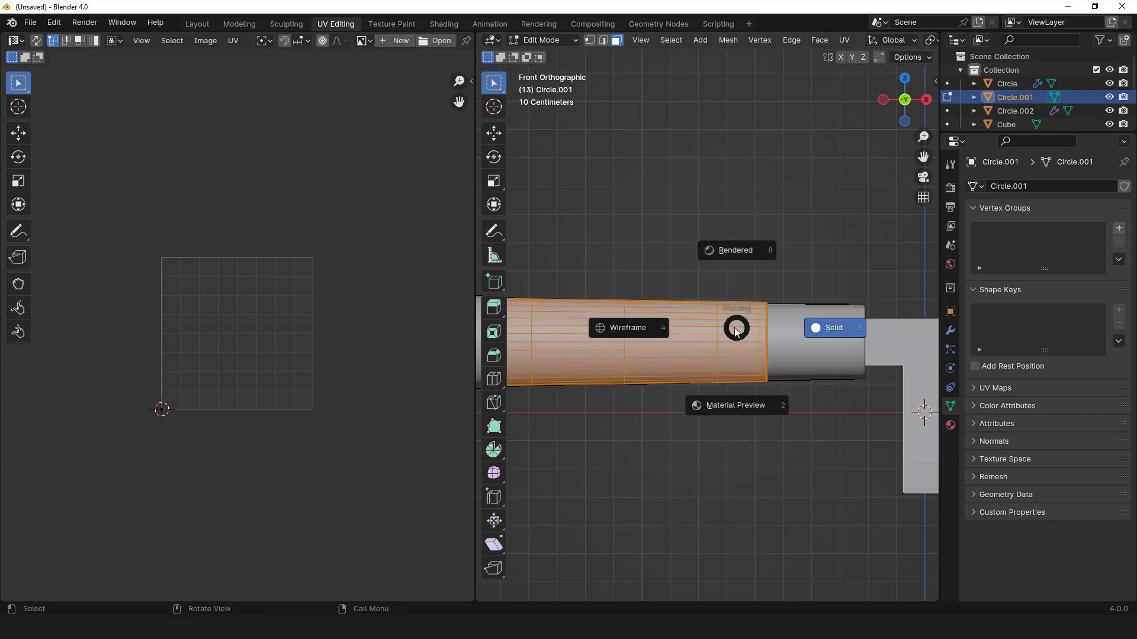
# Mark a seam along one lengthwise edge loop of the grip
pyautogui.press('2')
pyautogui.keyDown('alt'); pyautogui.click(675, 342); pyautogui.keyUp('alt')
pyautogui.scroll(-1, 675, 343)
pyautogui.scroll(1, 702, 284)
pyautogui.rightClick(712, 244)
pyautogui.click(666, 450)
pyautogui.scroll(-3, 662, 368)
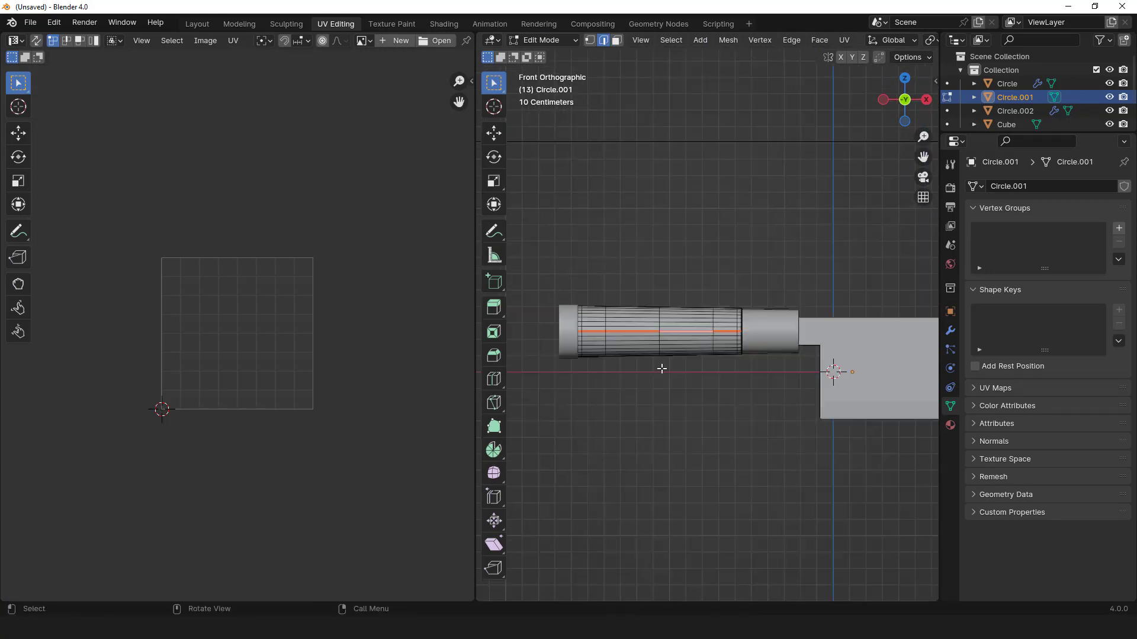
# Select all of the grip's faces and unwrap them
pyautogui.press('3')
pyautogui.press('a')
pyautogui.scroll(2, 689, 295)
pyautogui.press('u')
pyautogui.click(691, 289)
# Straighten the side edges of a quad on the grip UV island's right border by scaling them to 0 on X
pyautogui.scroll(2, 272, 327)
pyautogui.scroll(2, 272, 327)
pyautogui.moveTo(273, 327); pyautogui.dragTo(278, 246, button='middle')
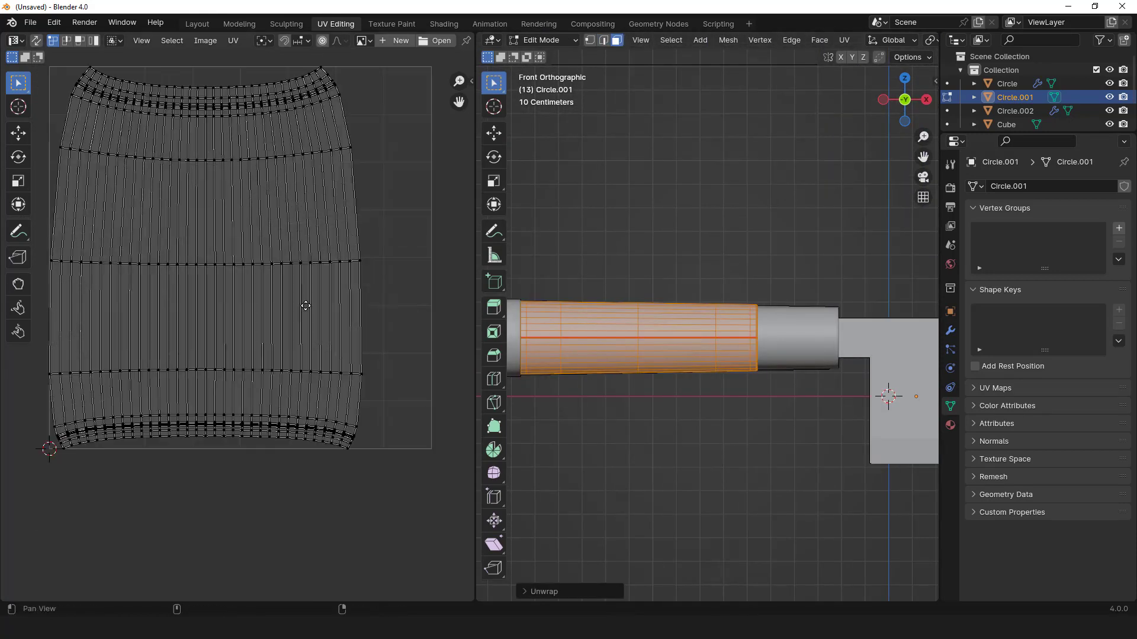
pyautogui.moveTo(304, 352); pyautogui.dragTo(321, 283, button='middle')
pyautogui.scroll(2, 321, 283)
pyautogui.scroll(-1, 322, 283)
pyautogui.moveTo(414, 282); pyautogui.dragTo(297, 284, button='middle')
pyautogui.scroll(2, 389, 293)
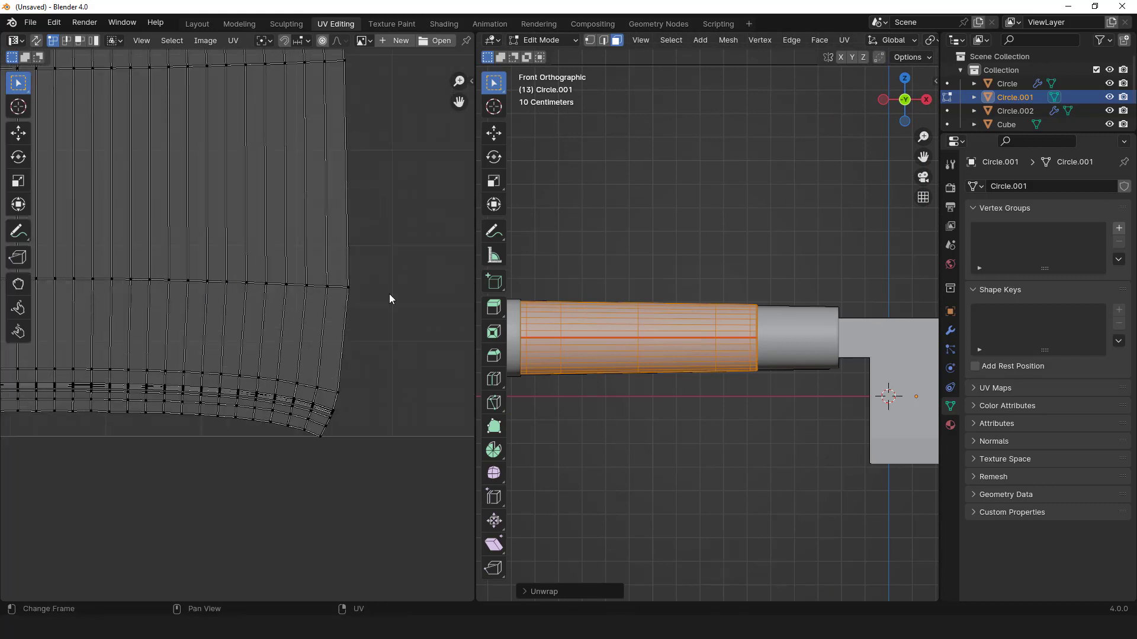
pyautogui.keyDown('alt'); pyautogui.click(347, 389); pyautogui.keyUp('alt')
pyautogui.press('g')
pyautogui.press('x')
pyautogui.press('0')
pyautogui.press('Return')
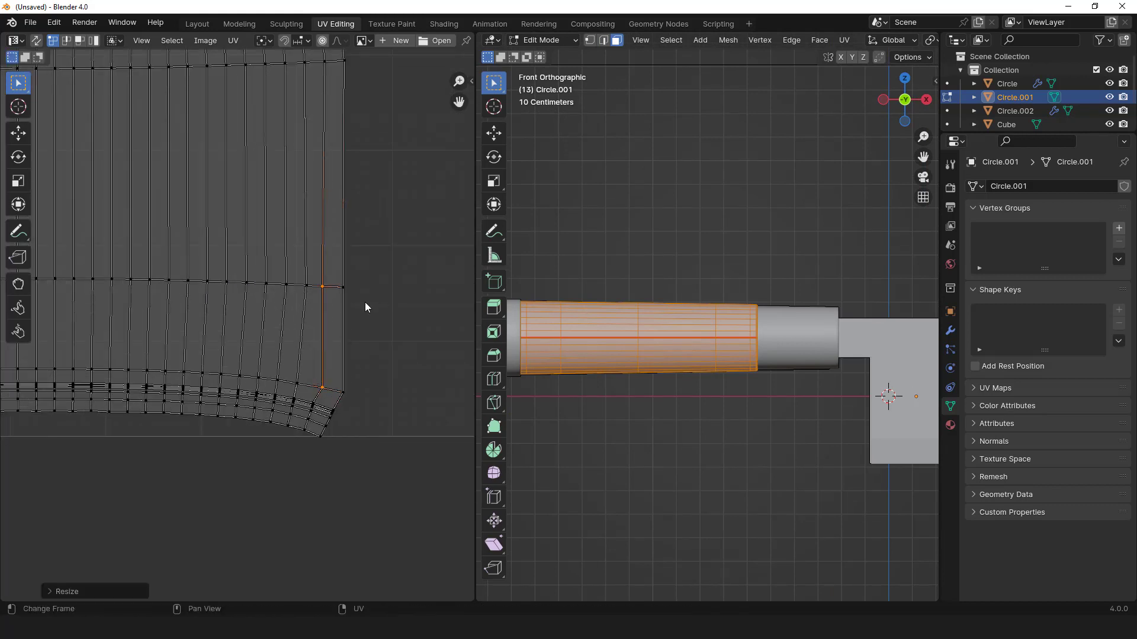
# Flatten the upper and lower edges of the same border UV quad by scaling each to 0 on Y
pyautogui.moveTo(361, 301); pyautogui.dragTo(365, 303)
pyautogui.press('s')
pyautogui.press('y')
pyautogui.press('0')
pyautogui.press('Return')
pyautogui.moveTo(311, 375); pyautogui.dragTo(360, 398)
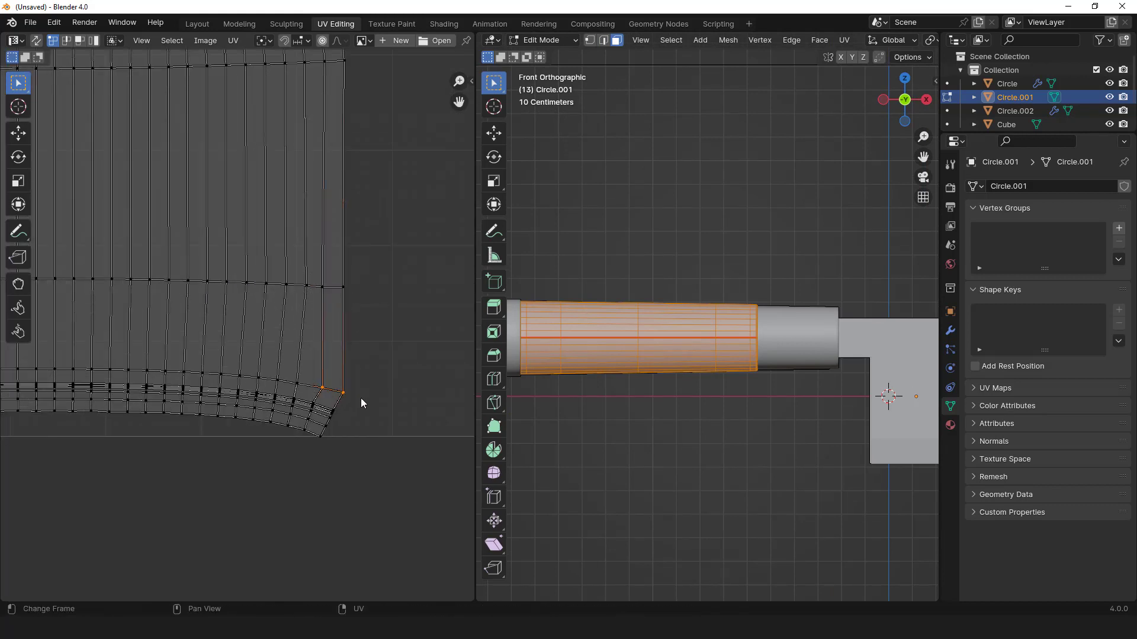
pyautogui.press('s')
pyautogui.press('y')
pyautogui.press('0')
pyautogui.press('Return')
# Make the squared UV quad active and lay out the whole grip island with Follow Active Quads
pyautogui.press('3')
pyautogui.click(333, 338)
pyautogui.press('a')
pyautogui.rightClick(219, 265)
pyautogui.click(219, 265)
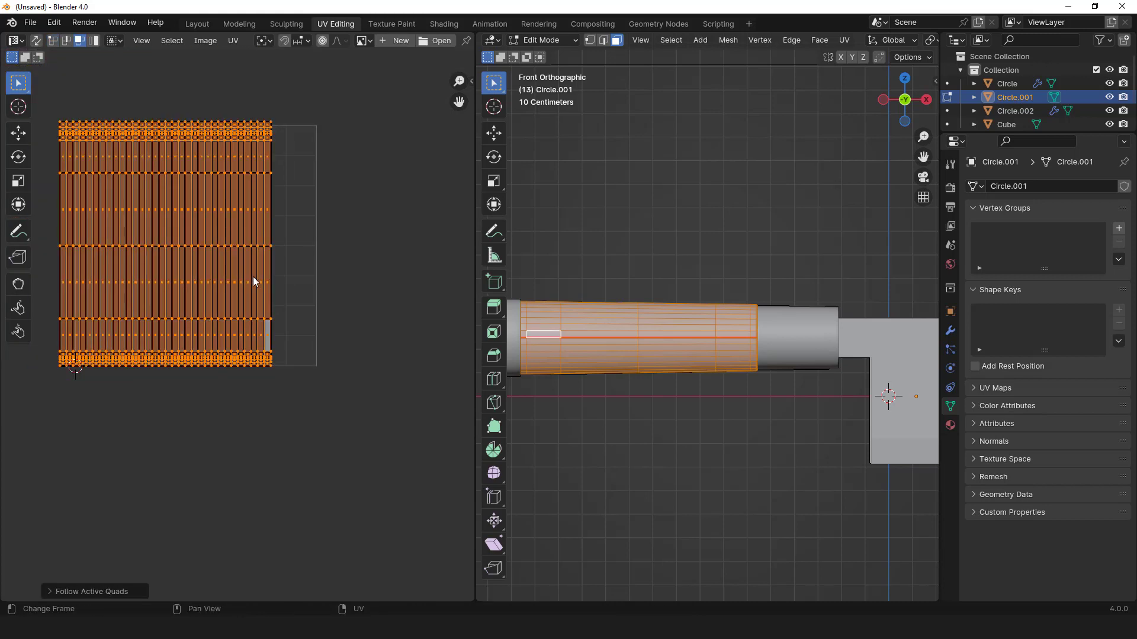
# Move and scale the grip's UV island to fit inside the UV square, and leave mesh editing
pyautogui.press('g')
pyautogui.press('x')
pyautogui.click(281, 261)
pyautogui.press('s')
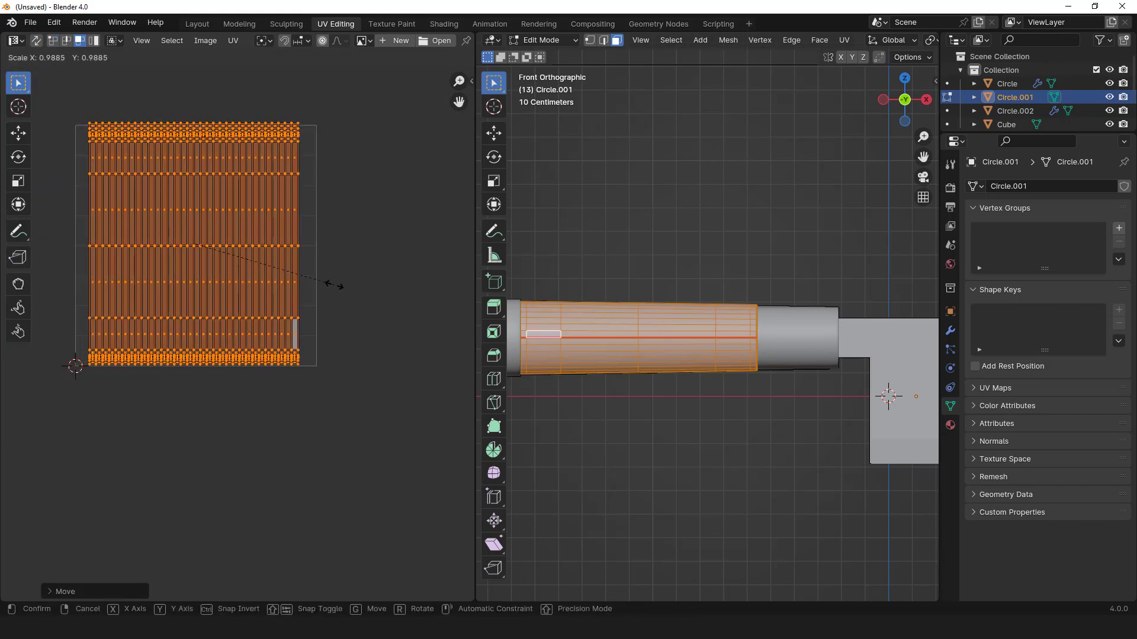
pyautogui.click(321, 265)
pyautogui.press('g')
pyautogui.press('y')
pyautogui.click(322, 269)
pyautogui.scroll(1, 592, 255)
pyautogui.scroll(-2, 592, 254)
pyautogui.press('Tab')
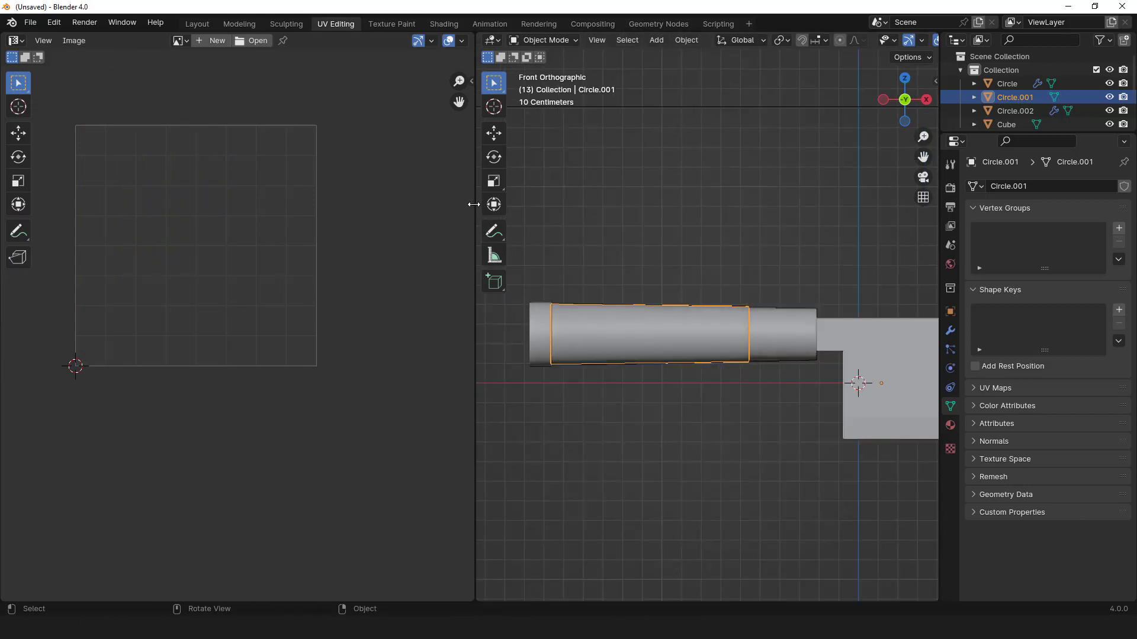
# Select all of the blade's faces in front view and unwrap them with Project from View
pyautogui.moveTo(474, 204); pyautogui.dragTo(316, 218)
pyautogui.scroll(-1, 818, 341)
pyautogui.keyDown('shift'); pyautogui.moveTo(907, 354); pyautogui.dragTo(690, 303, button='middle'); pyautogui.keyUp('shift')
pyautogui.click(690, 303)
pyautogui.press('Tab')
pyautogui.press('a')
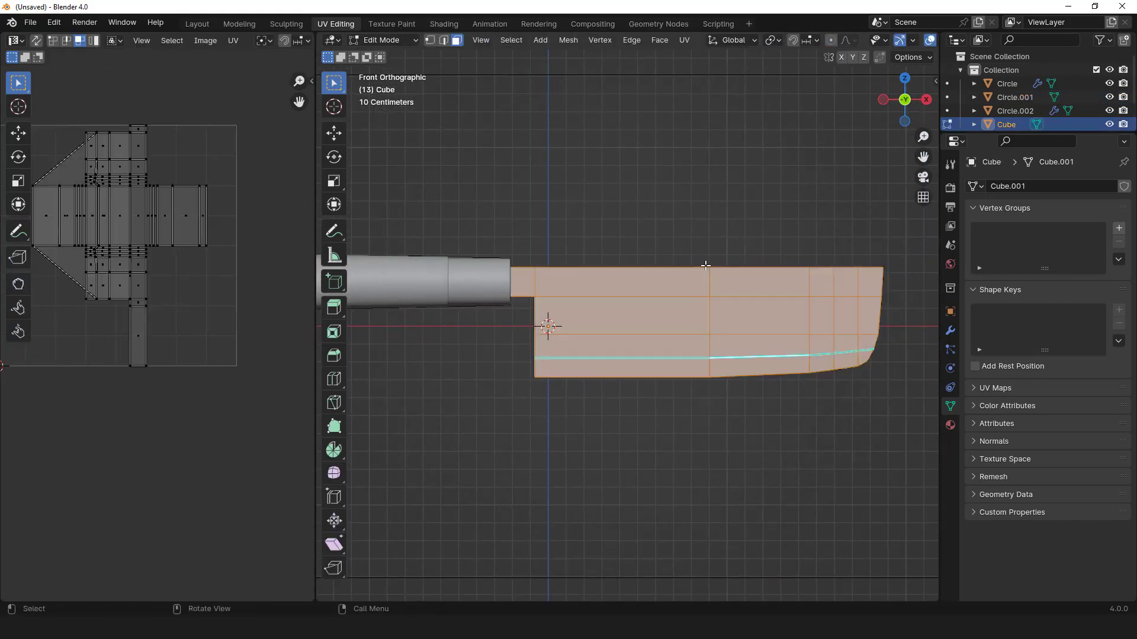
pyautogui.press('u')
pyautogui.click(665, 390)
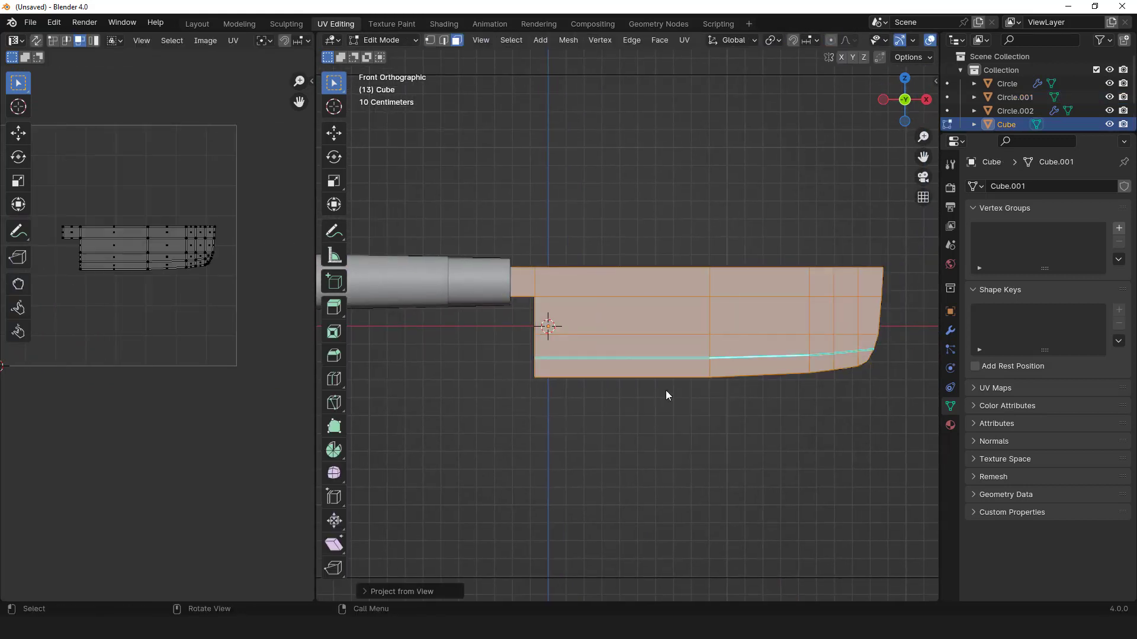
# Scale up the blade's UV island and move it to span the width of the UV square
pyautogui.scroll(1, 696, 338)
pyautogui.press('a')
pyautogui.moveTo(314, 169); pyautogui.dragTo(604, 171)
pyautogui.scroll(1, 367, 266)
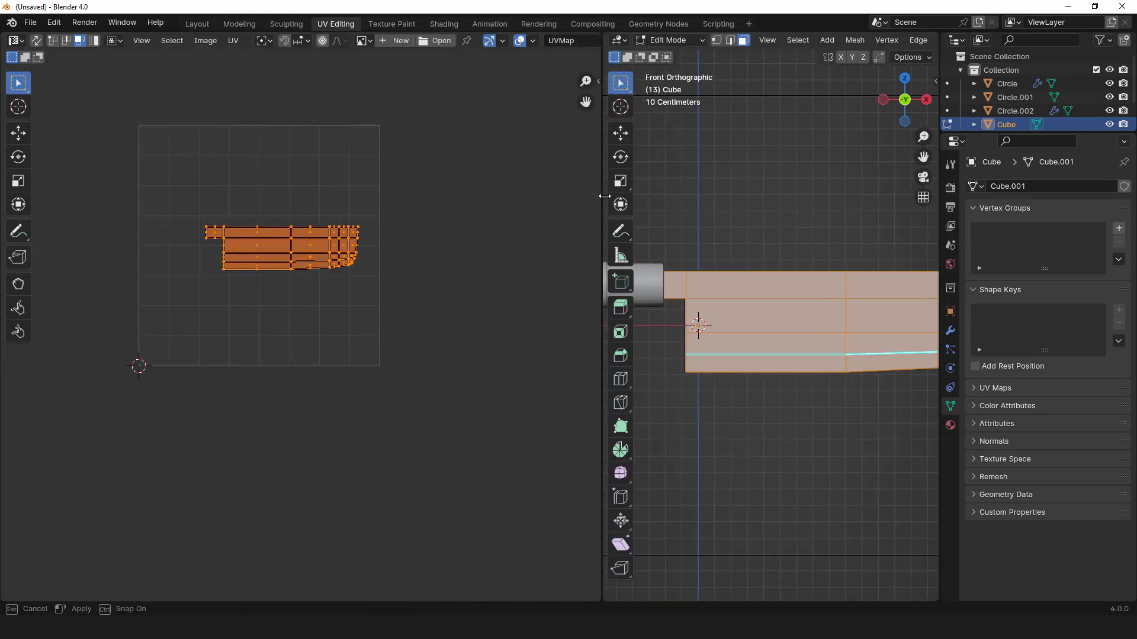
pyautogui.press('s')
pyautogui.click(437, 310)
pyautogui.press('g')
pyautogui.click(366, 270)
pyautogui.press('s')
pyautogui.click(448, 326)
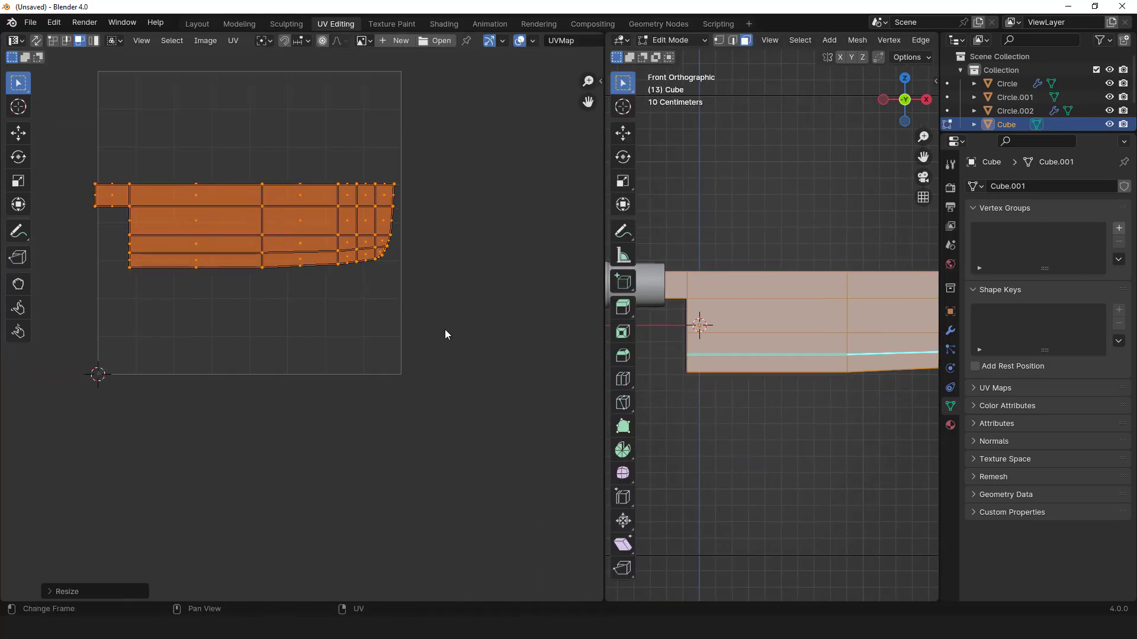
pyautogui.press('g')
pyautogui.click(445, 320)
pyautogui.moveTo(603, 186); pyautogui.dragTo(424, 185)
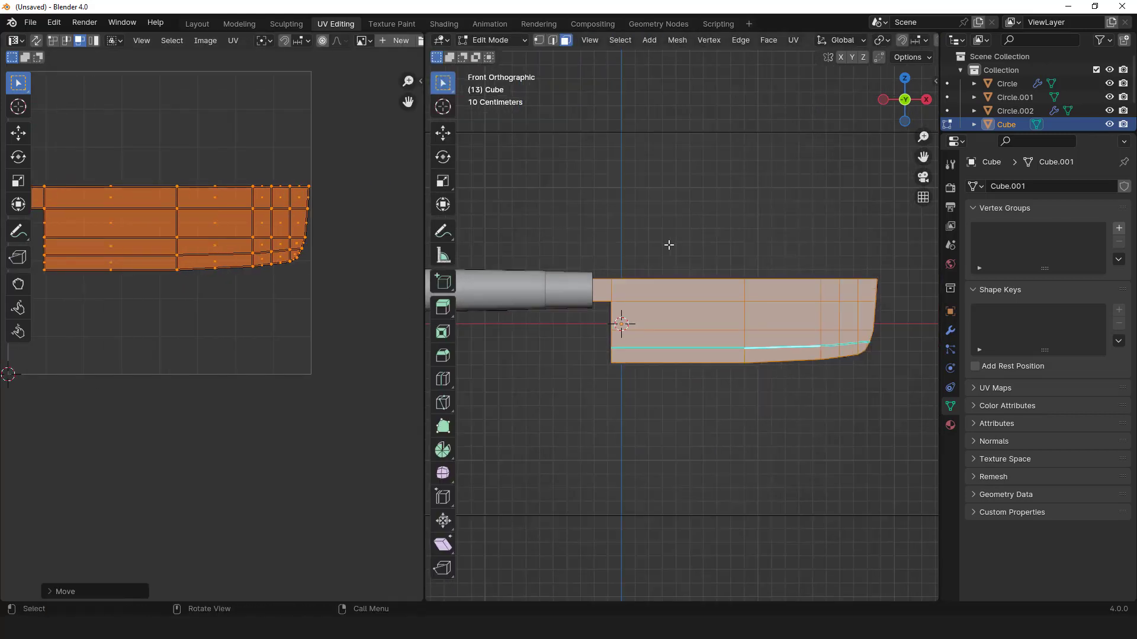
# Switch to the Texture Paint workspace in front view and add a new material to the blade
pyautogui.press('Tab')
pyautogui.click(390, 25)
pyautogui.press('KP_1')
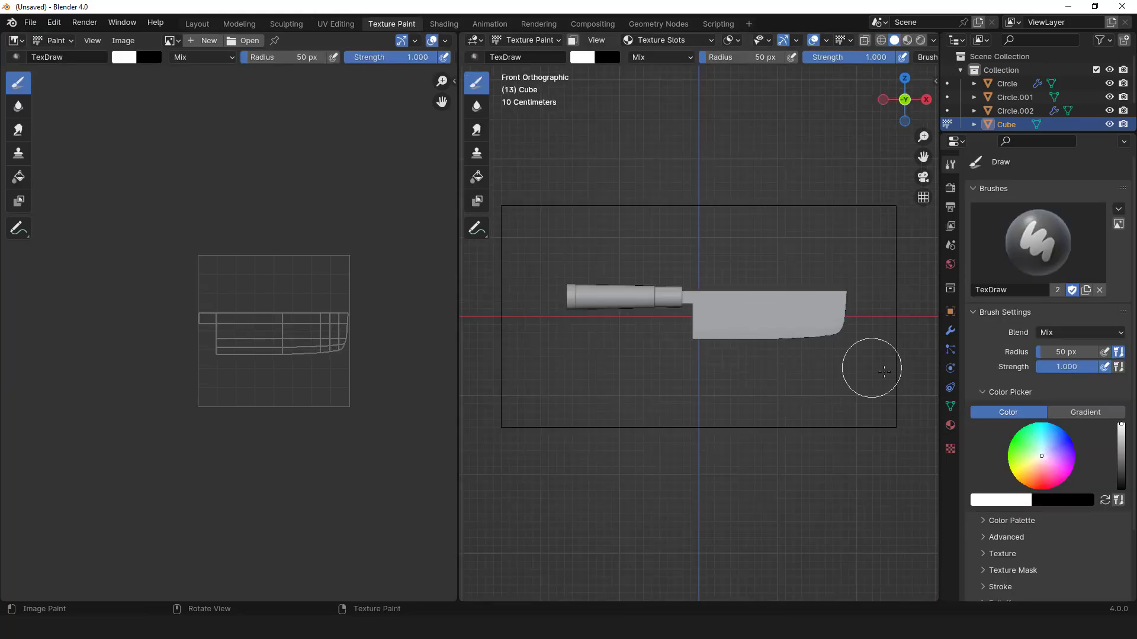
pyautogui.click(949, 425)
pyautogui.click(1031, 245)
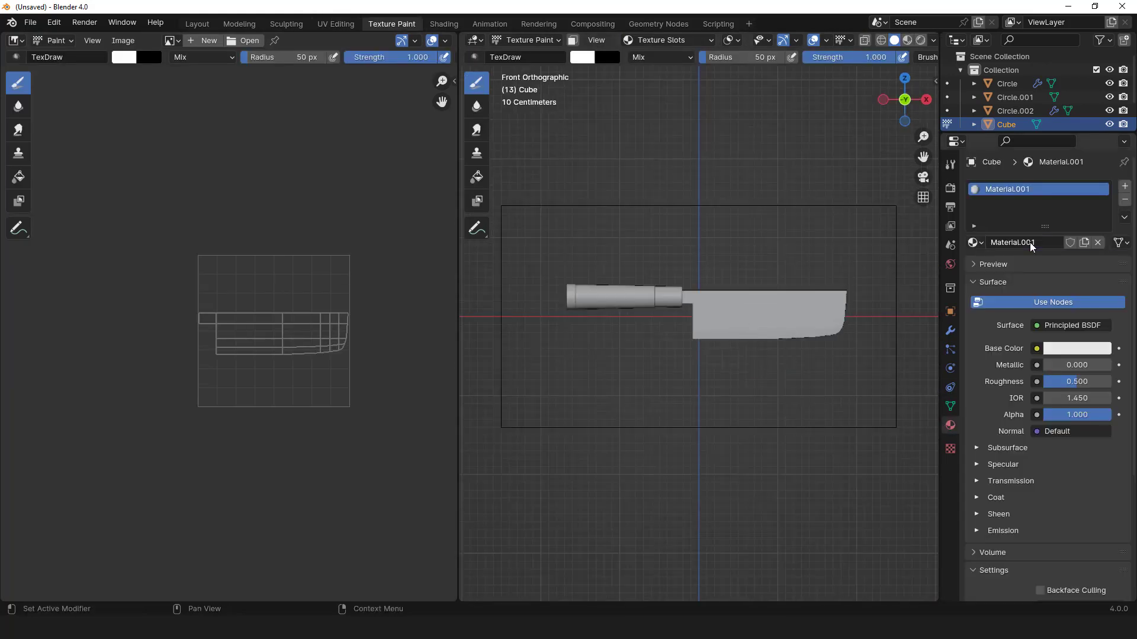
# Connect an Image Texture to the material's base color with a new 1024 by 1024 px image named KNF
pyautogui.click(1037, 349)
pyautogui.click(743, 441)
pyautogui.click(1033, 367)
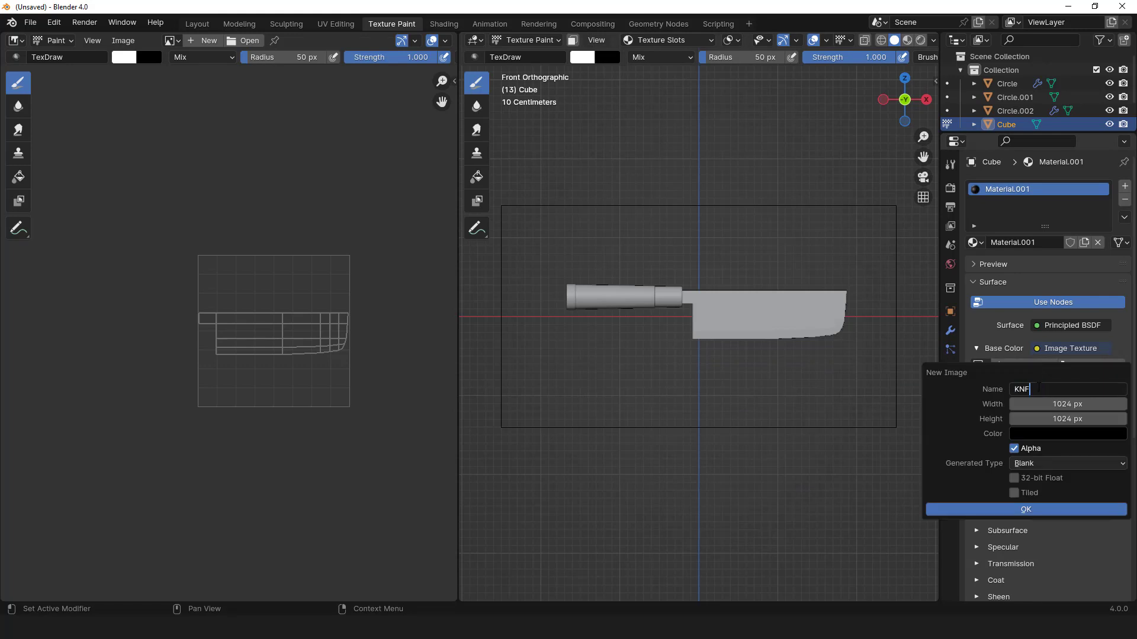
pyautogui.click(1026, 510)
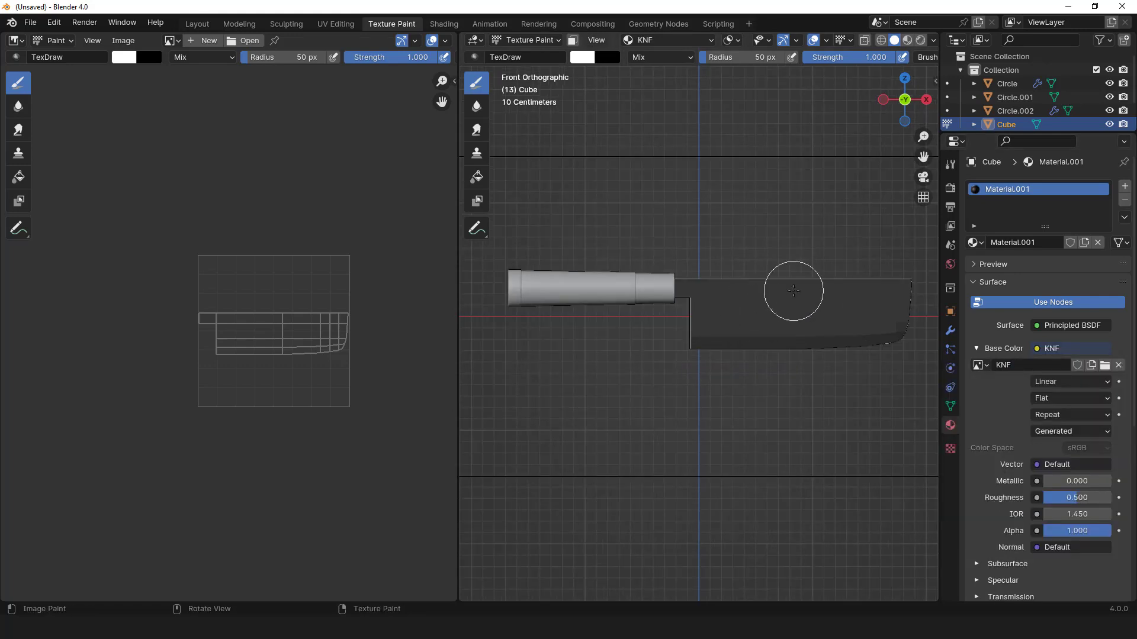
# Show the paint brush settings and exclude the Ref collection from the view layer
pyautogui.scroll(5, 790, 291)
pyautogui.click(949, 165)
pyautogui.scroll(-2, 685, 292)
pyautogui.scroll(6, 655, 267)
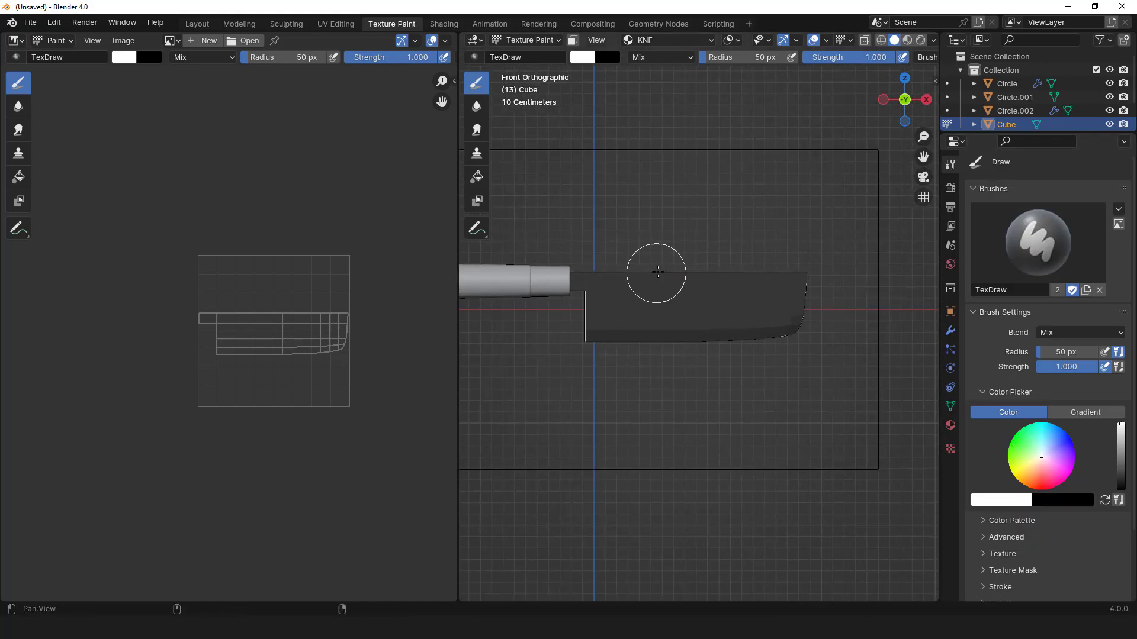
pyautogui.scroll(-1, 620, 295)
pyautogui.scroll(-2, 1042, 95)
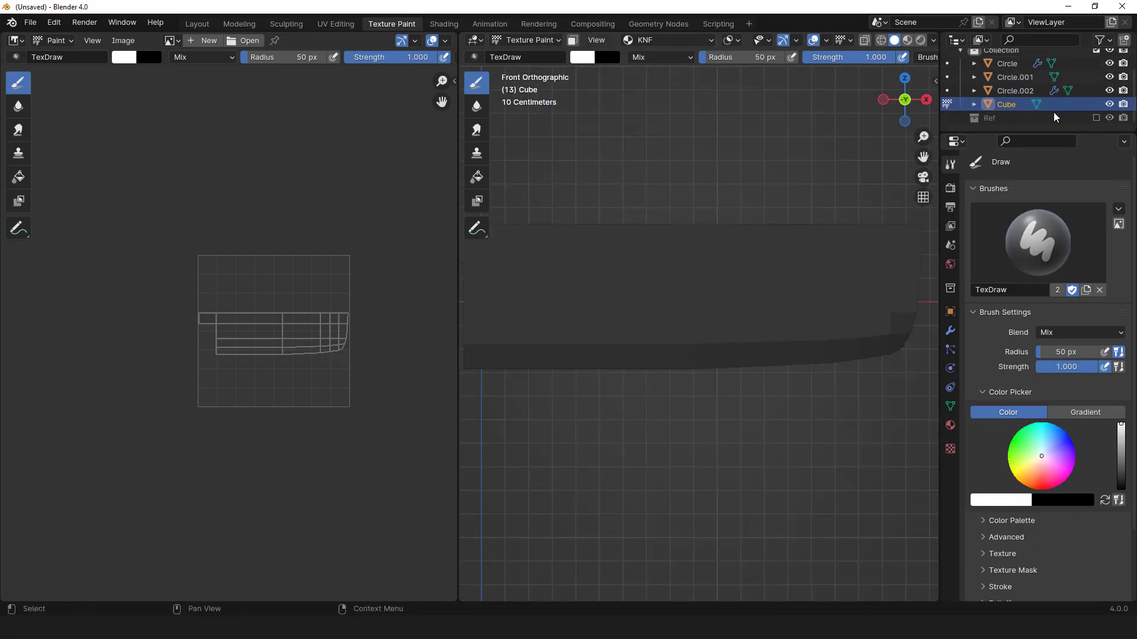
# Create a new color palette for the paint brush
pyautogui.scroll(-3, 994, 484)
pyautogui.click(1011, 441)
pyautogui.click(1042, 460)
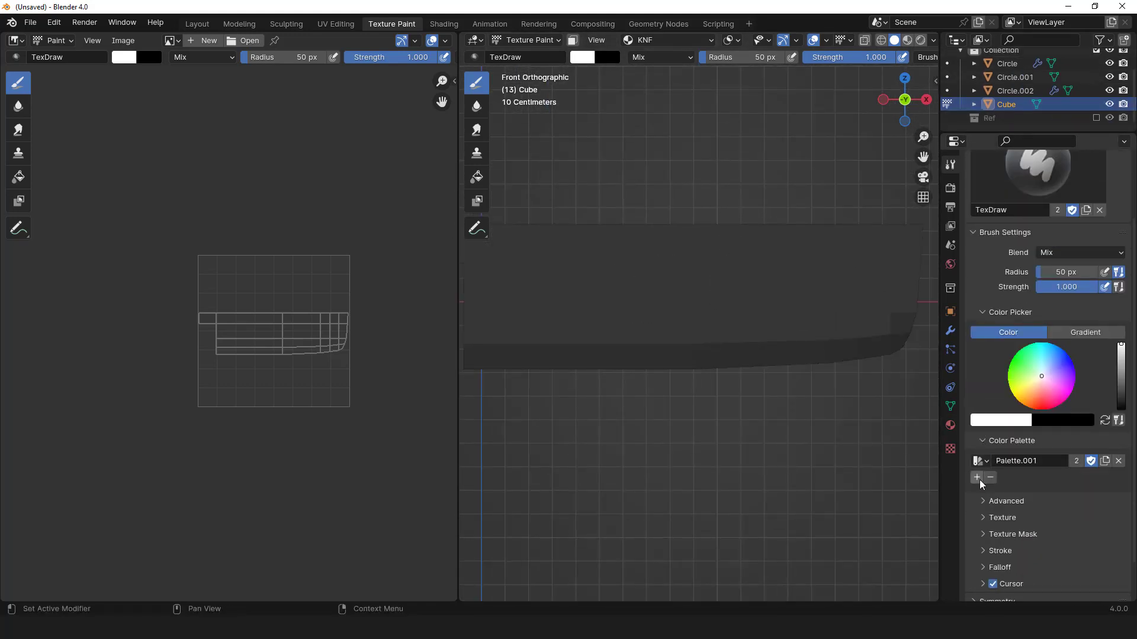
# Set the brush color to a dark blue-gray by its hex value and add it to the palette
pyautogui.click(1004, 422)
pyautogui.click(953, 374)
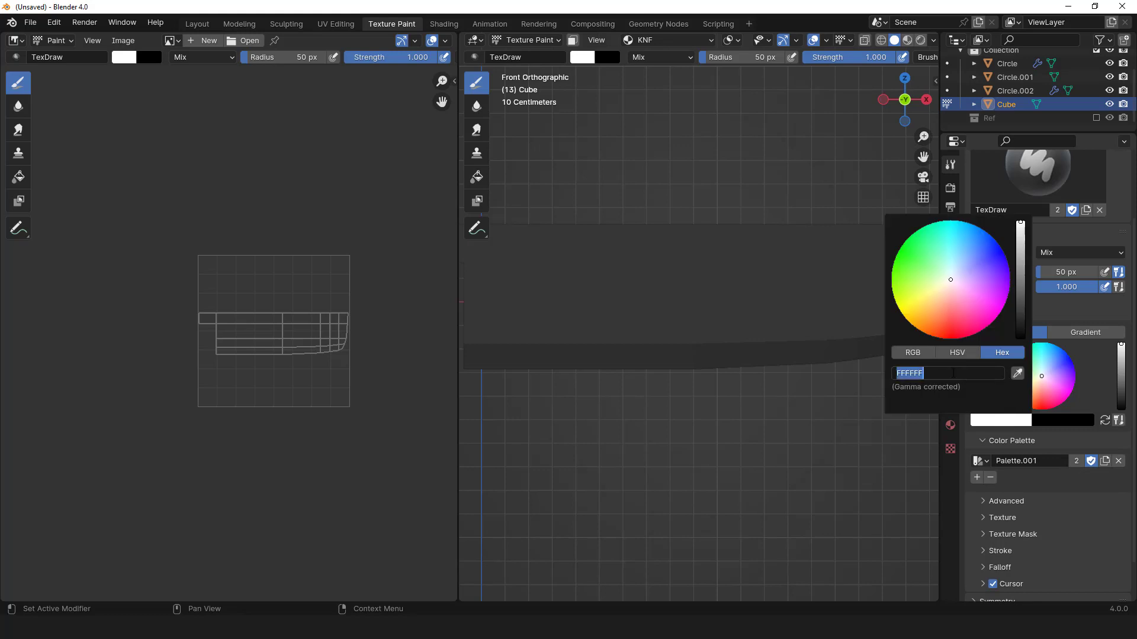
pyautogui.write('353A40')
pyautogui.press('Return')
pyautogui.click(977, 477)
# Add a medium blue-gray and a pale blue-gray to the palette by their hex values
pyautogui.click(1010, 426)
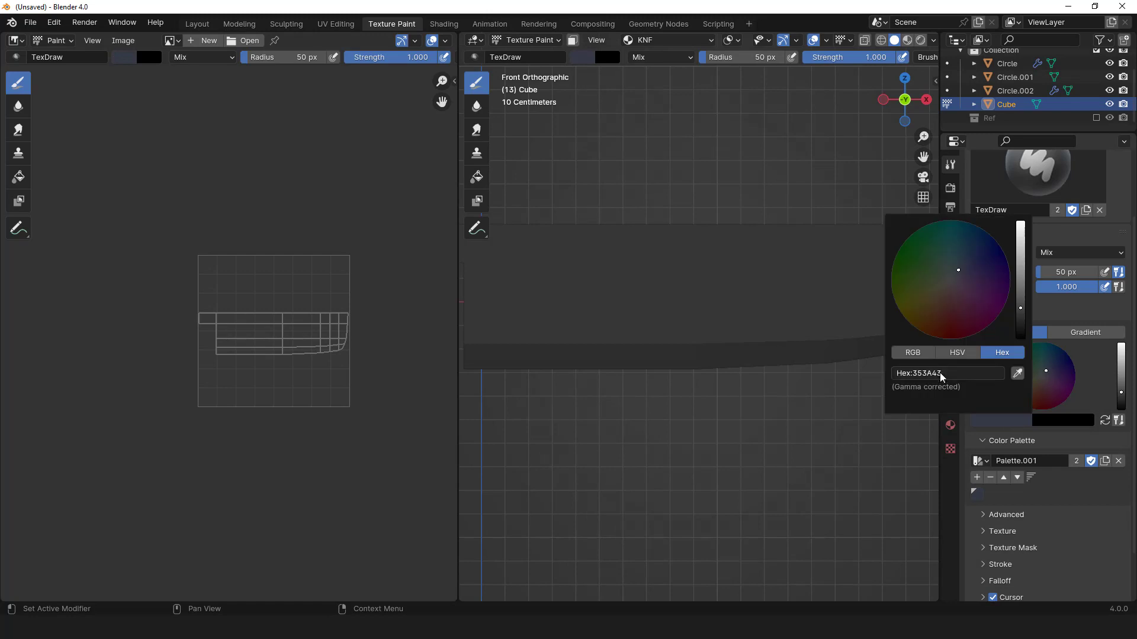
pyautogui.click(941, 374)
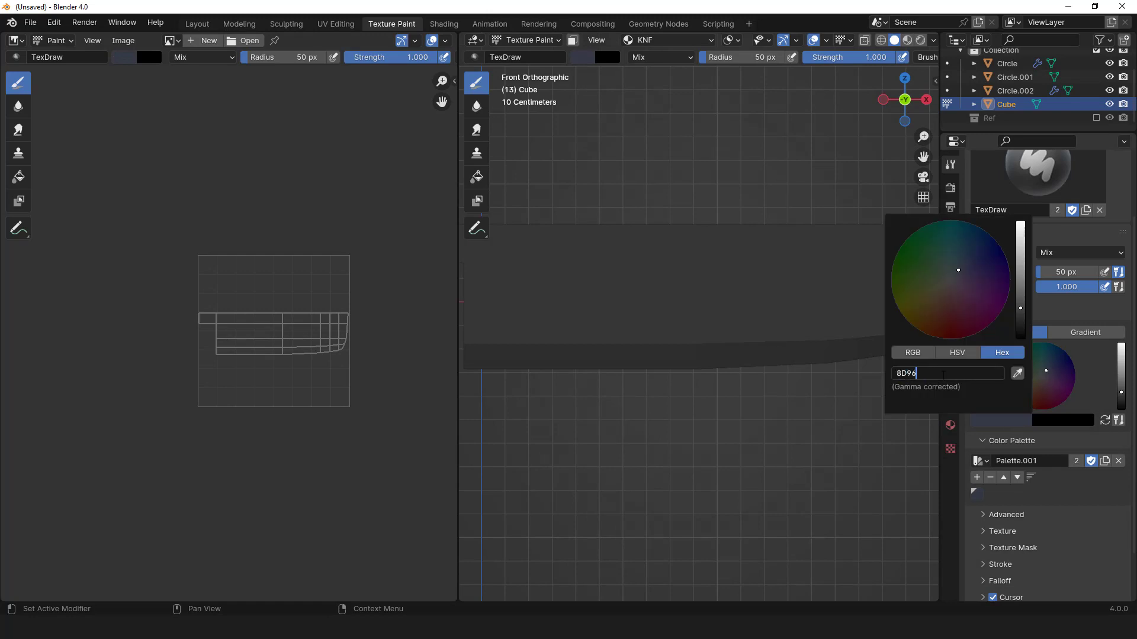
pyautogui.press('Return')
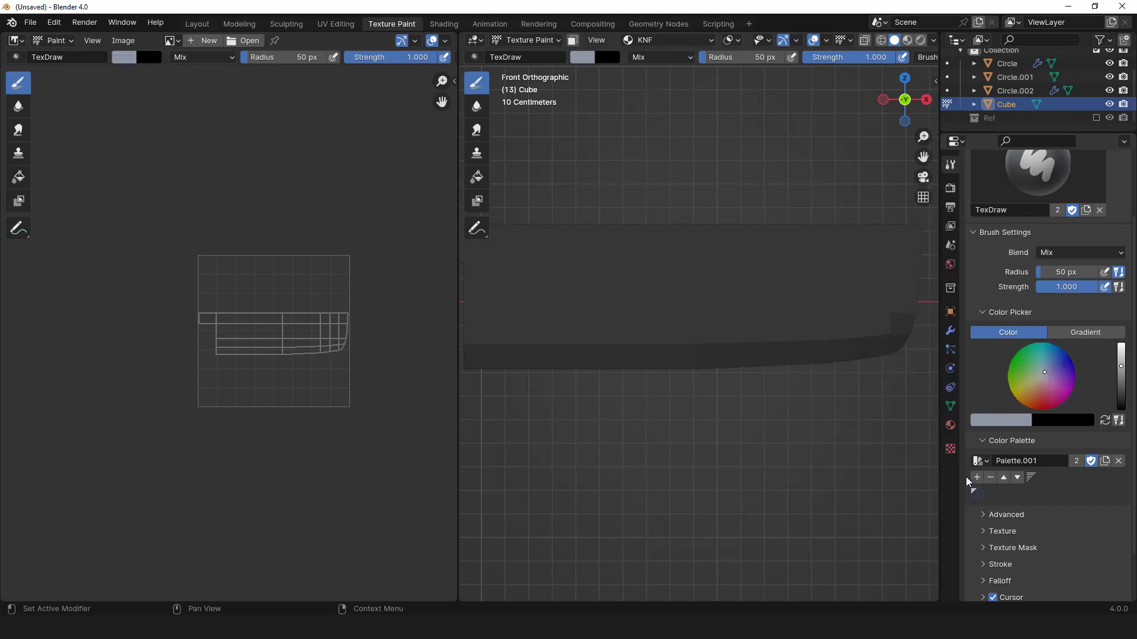
pyautogui.click(1004, 425)
pyautogui.click(947, 373)
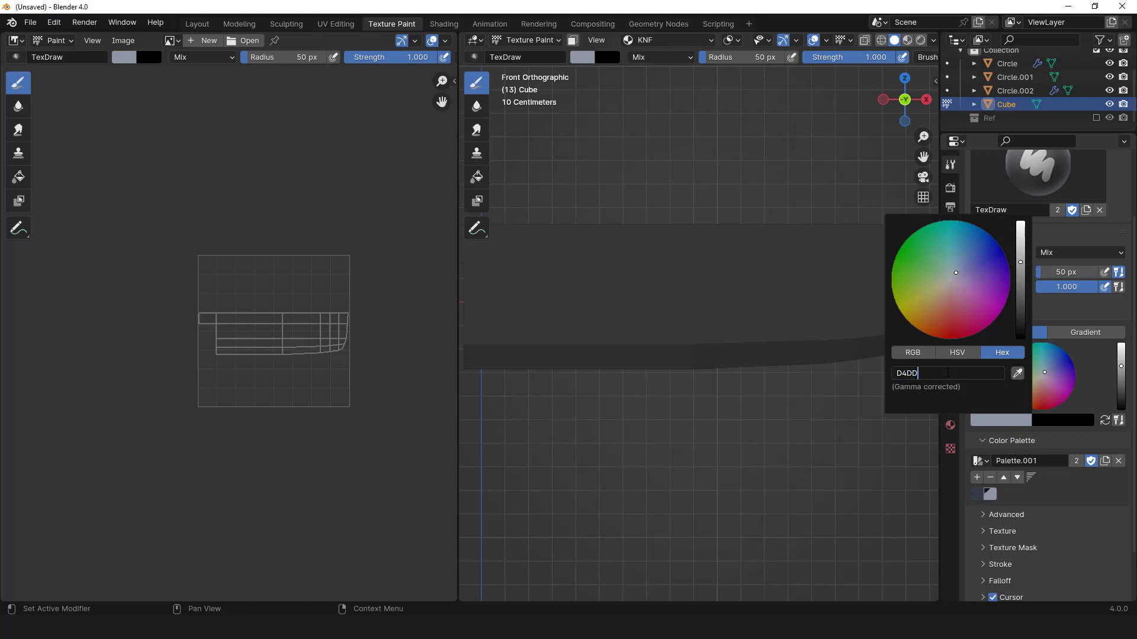
pyautogui.press('Return')
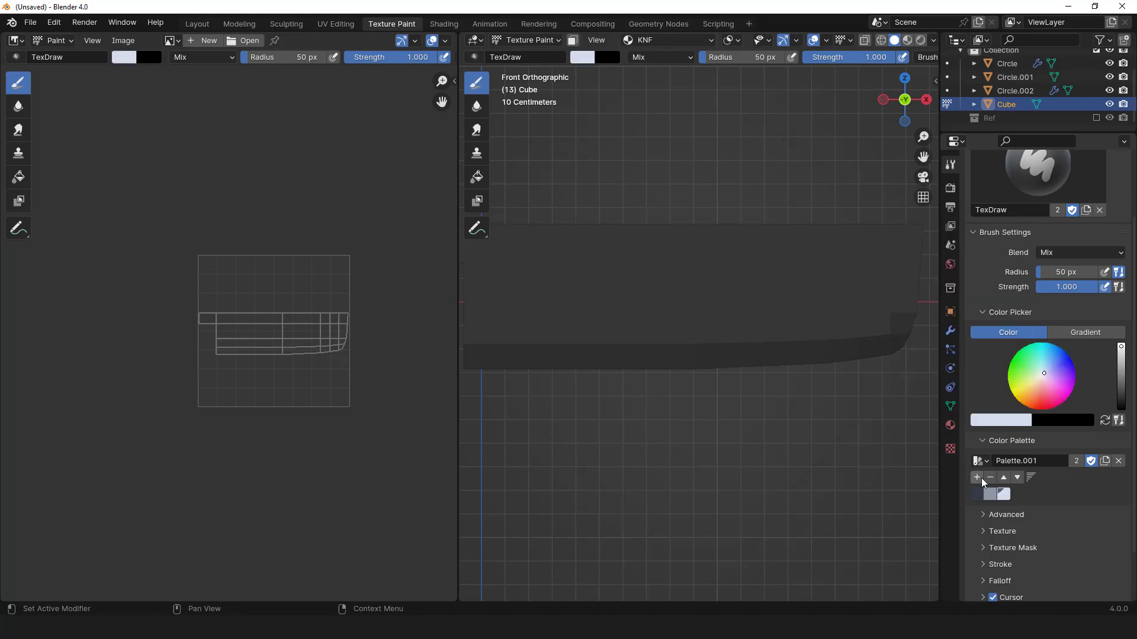
# Fill the whole blade with the dark blue-gray palette color using the Fill tool
pyautogui.scroll(-2, 578, 312)
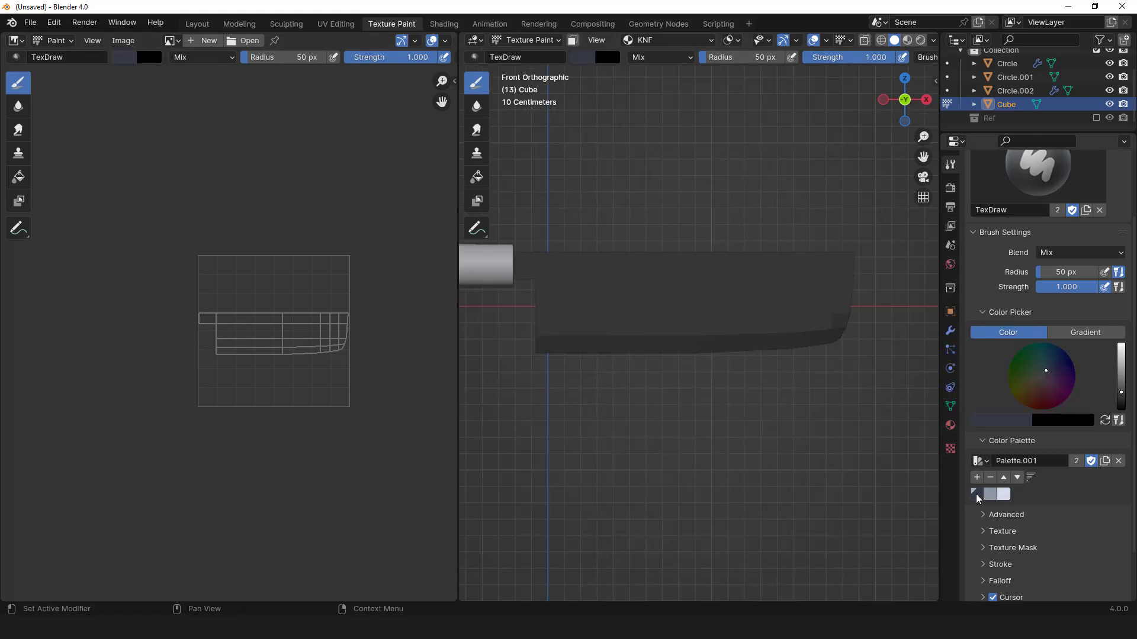
pyautogui.scroll(2, 160, 266)
pyautogui.click(18, 176)
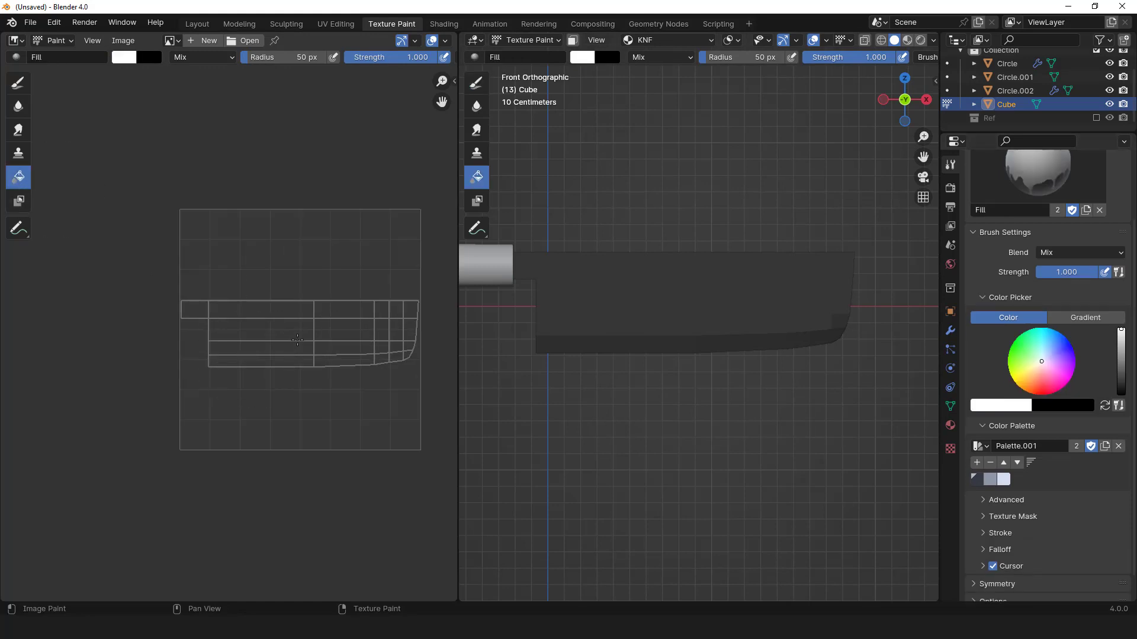
pyautogui.click(974, 478)
pyautogui.scroll(3, 229, 332)
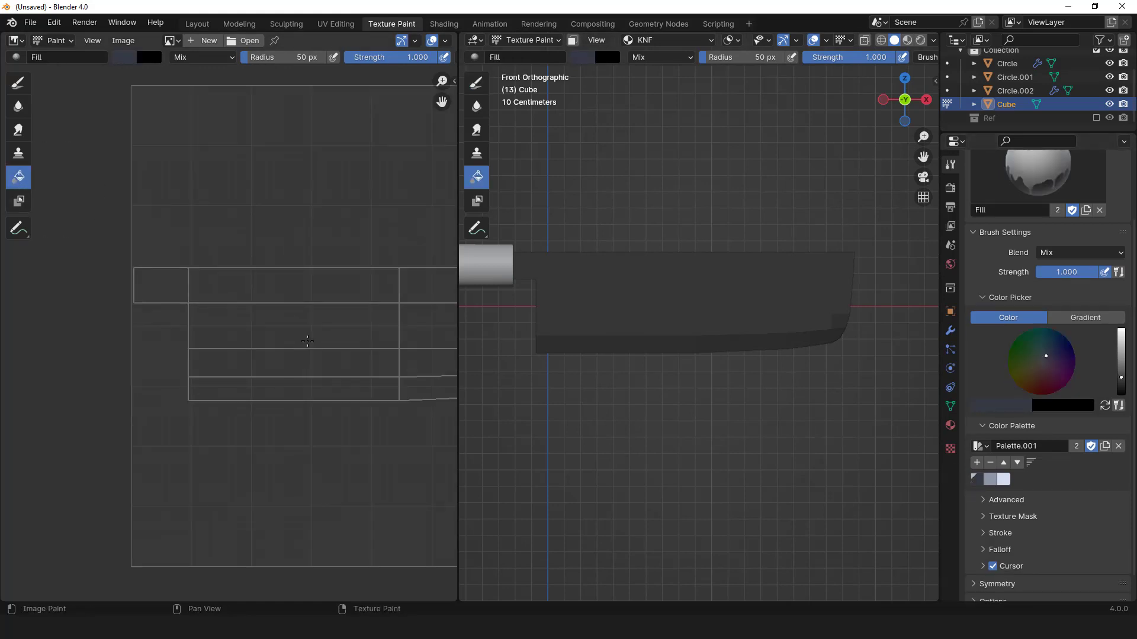
pyautogui.click(601, 304)
# Display the KNF texture in the image editor by reloading the blade's edit mode, and widen that editor
pyautogui.press('Tab')
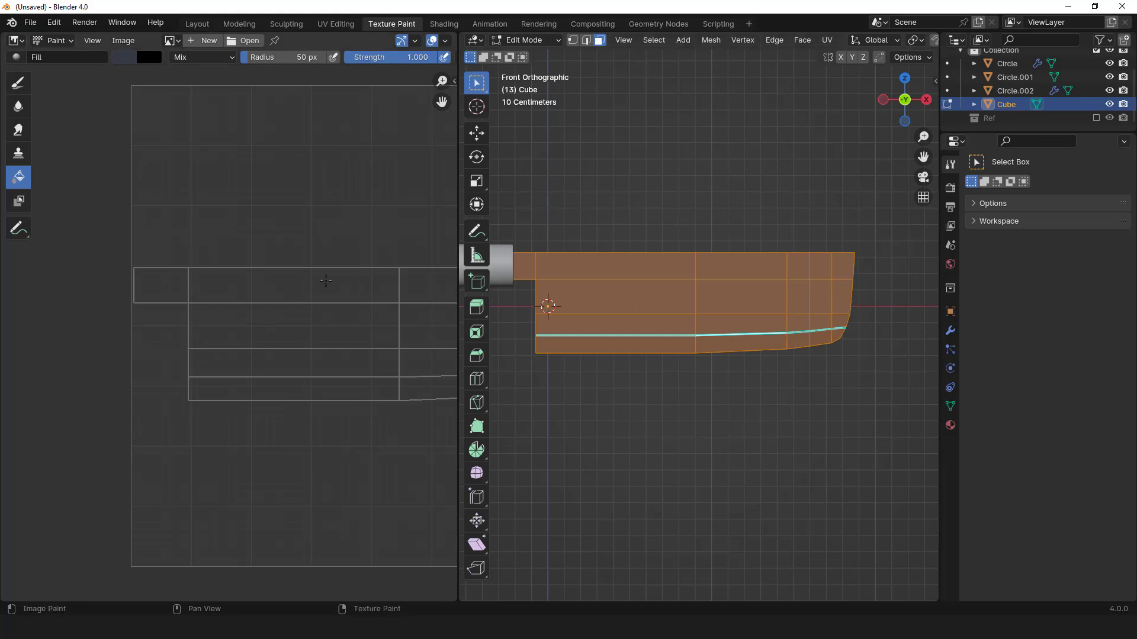
pyautogui.press('Tab')
pyautogui.press('Home')
pyautogui.moveTo(459, 211); pyautogui.dragTo(709, 212)
pyautogui.scroll(1, 343, 343)
pyautogui.moveTo(503, 339); pyautogui.dragTo(447, 309, button='middle')
# Set the brush radius to 72 px and switch to the Draw tool
pyautogui.press('s')
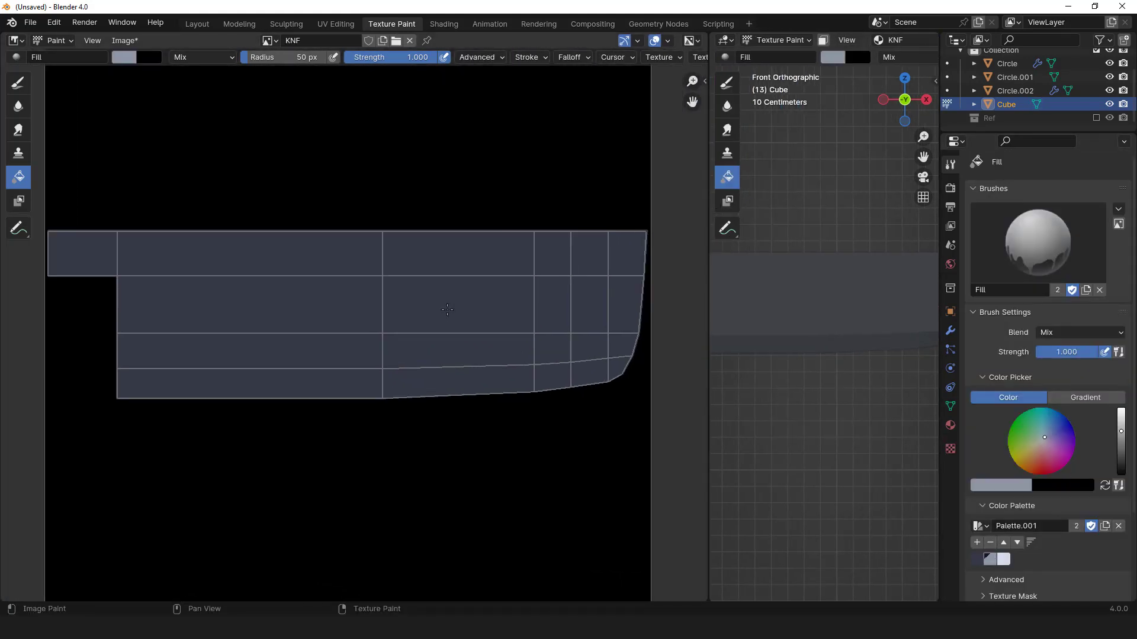
pyautogui.press('f')
pyautogui.click(462, 310)
pyautogui.click(135, 42)
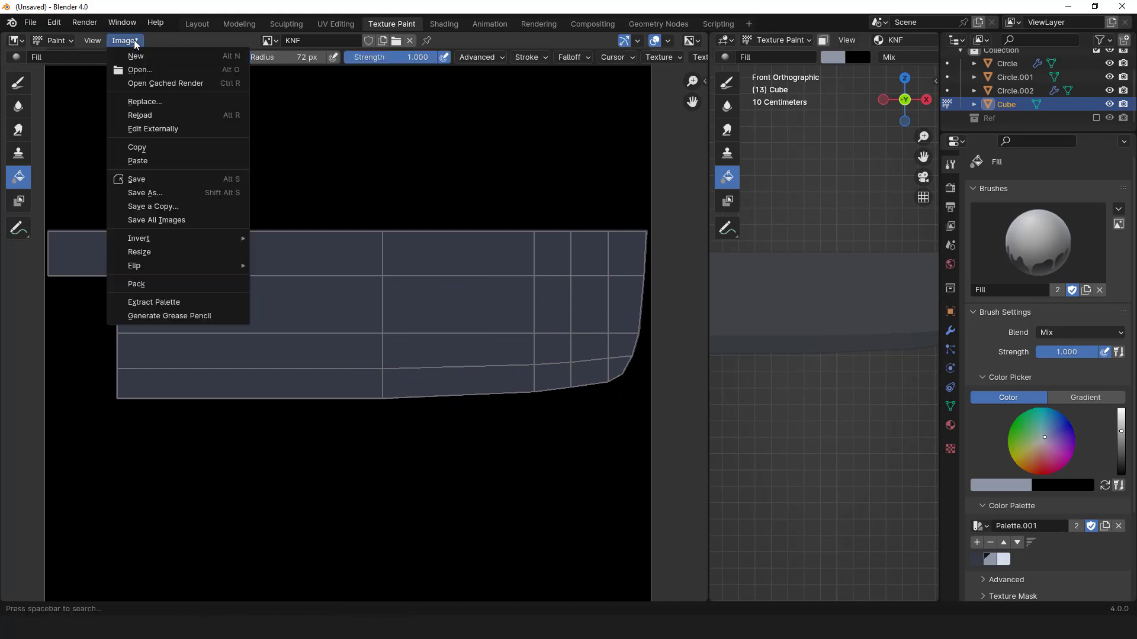
pyautogui.click(16, 41)
pyautogui.click(17, 83)
# Save the painted texture as a PNG image named KNF.png
pyautogui.click(119, 42)
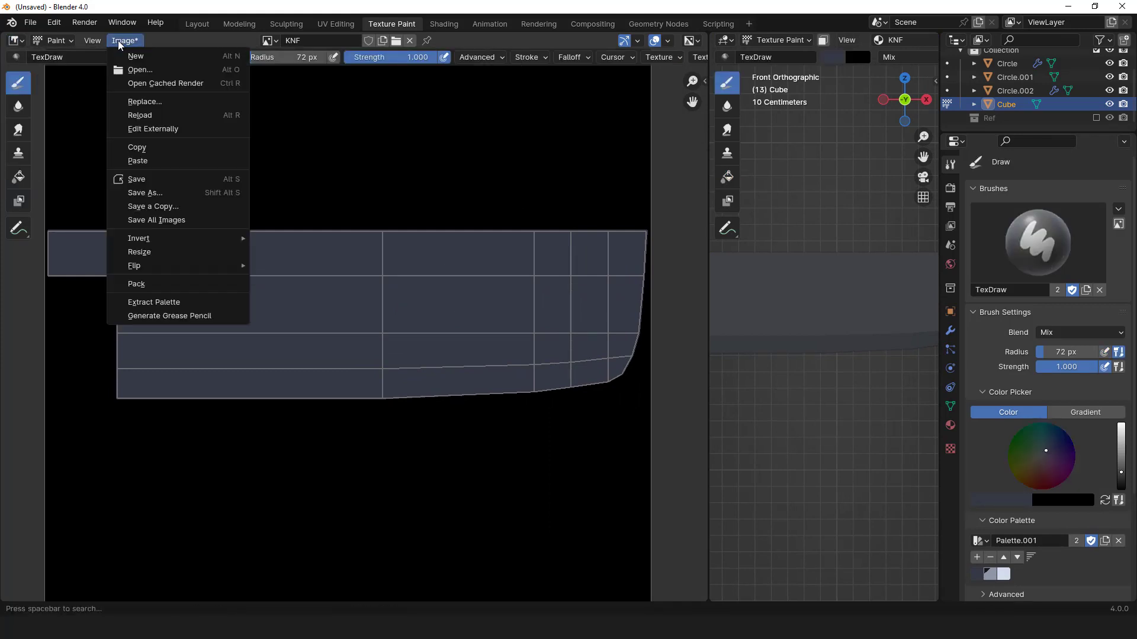
pyautogui.click(268, 40)
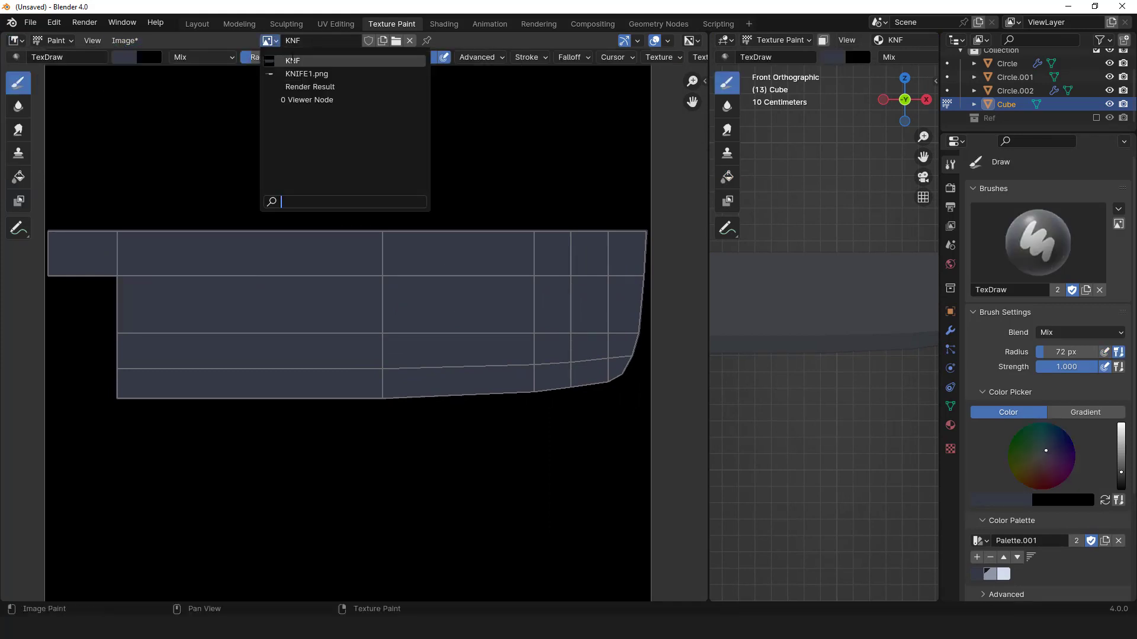
pyautogui.click(124, 40)
pyautogui.click(142, 162)
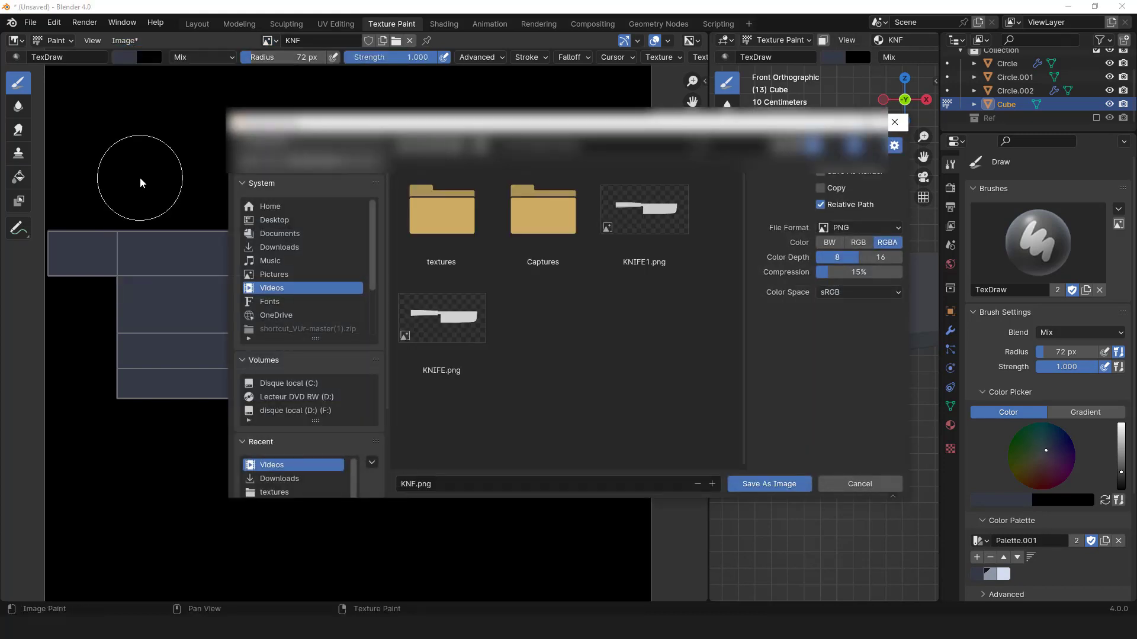
pyautogui.click(768, 482)
# Try to paint a freehand medium blue-gray stroke along the blade's UV layout
pyautogui.press('s')
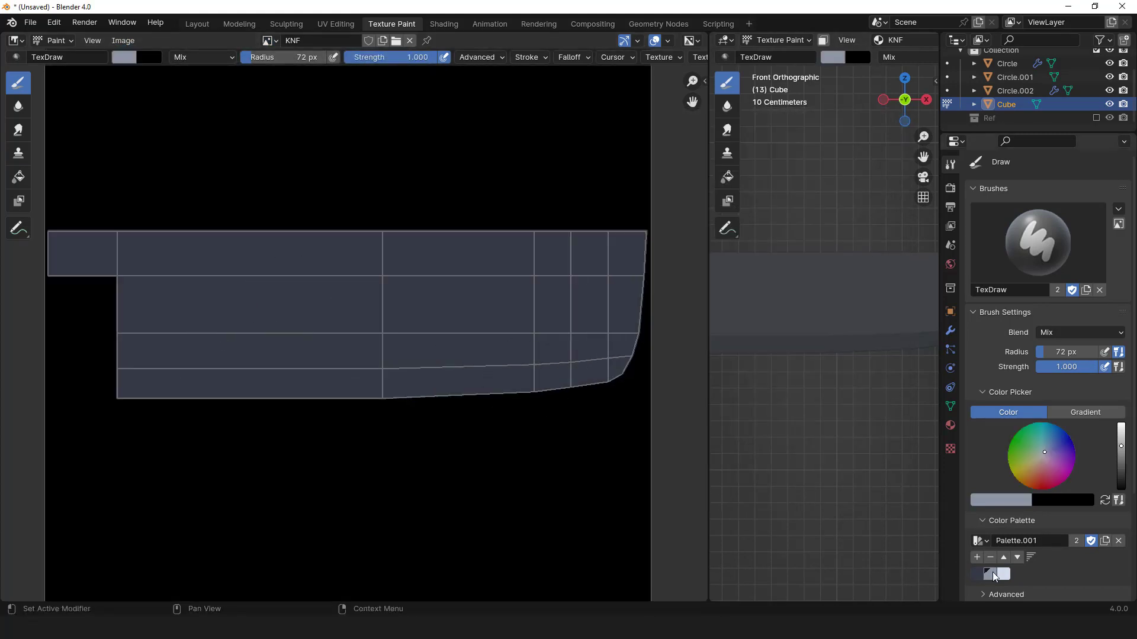
pyautogui.scroll(-1, 404, 276)
pyautogui.moveTo(488, 276); pyautogui.dragTo(486, 272, button='middle')
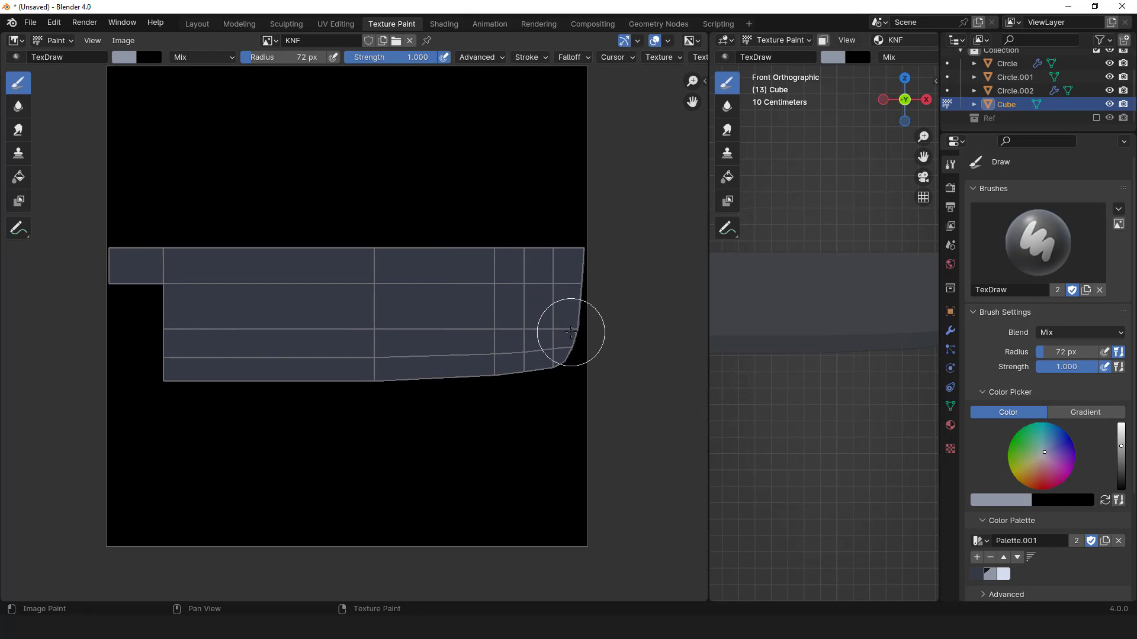
pyautogui.moveTo(571, 332); pyautogui.dragTo(190, 337)
pyautogui.hotkey('ctrl', 'z')
# Set the stroke method to Line and paint a straight medium blue-gray band along the blade's middle with a 66 px radius
pyautogui.click(545, 61)
pyautogui.click(542, 81)
pyautogui.click(540, 174)
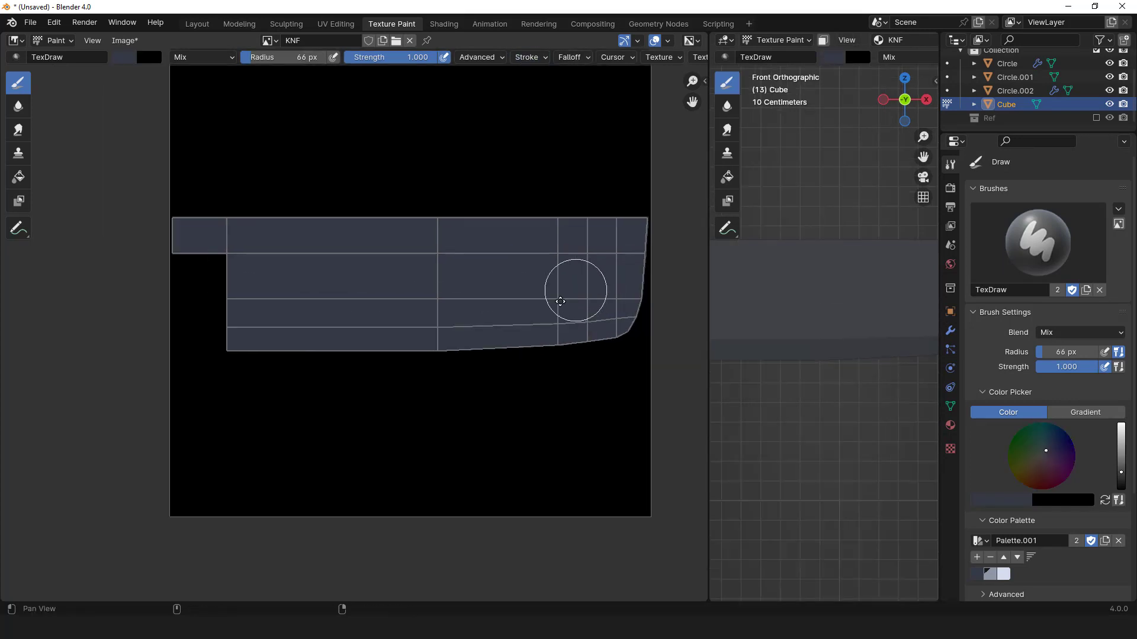
pyautogui.moveTo(574, 292); pyautogui.dragTo(514, 326, button='middle')
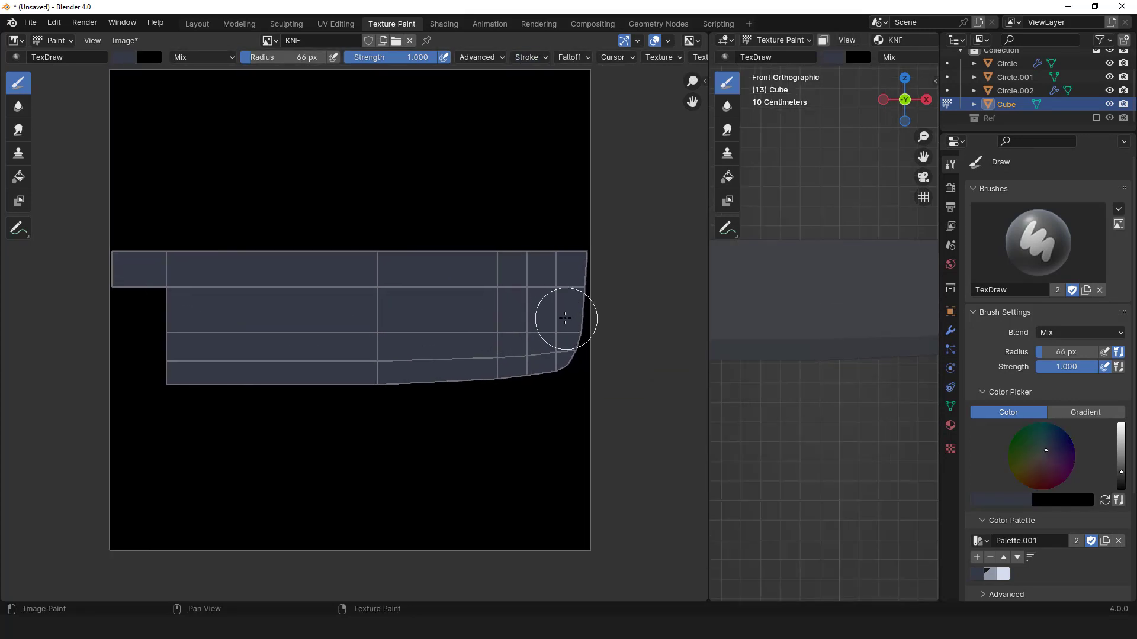
pyautogui.moveTo(566, 318); pyautogui.dragTo(139, 321)
pyautogui.click(990, 574)
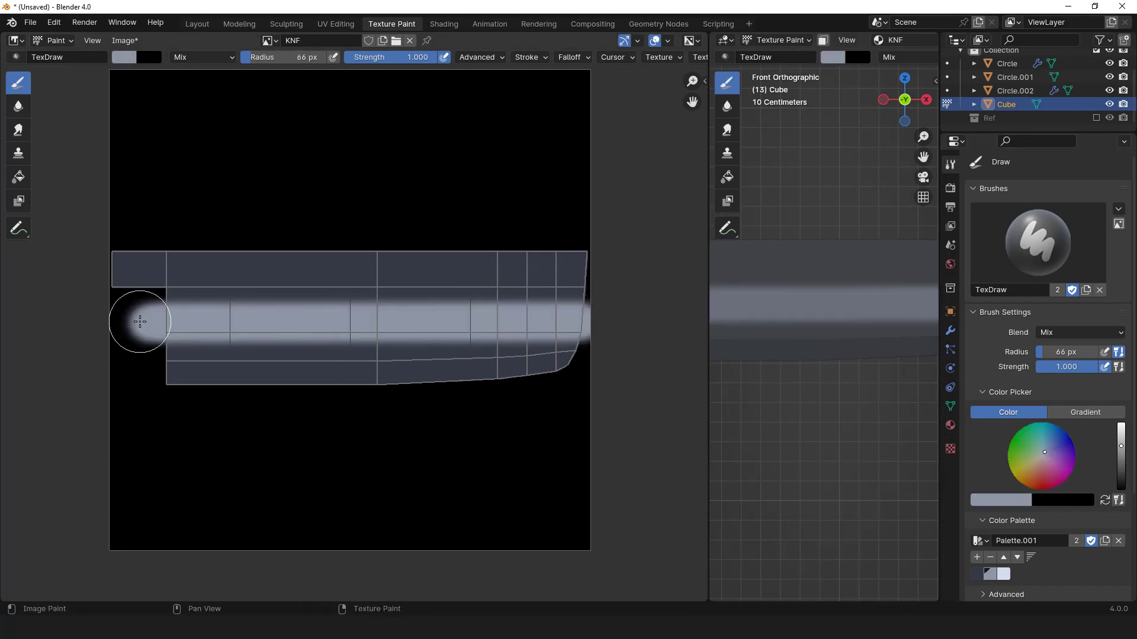
# Widen the medium band downward with 50 px radius lines and paint a pale blue-gray line along the cutting edge
pyautogui.press('f')
pyautogui.click(545, 336)
pyautogui.moveTo(575, 338); pyautogui.dragTo(129, 346)
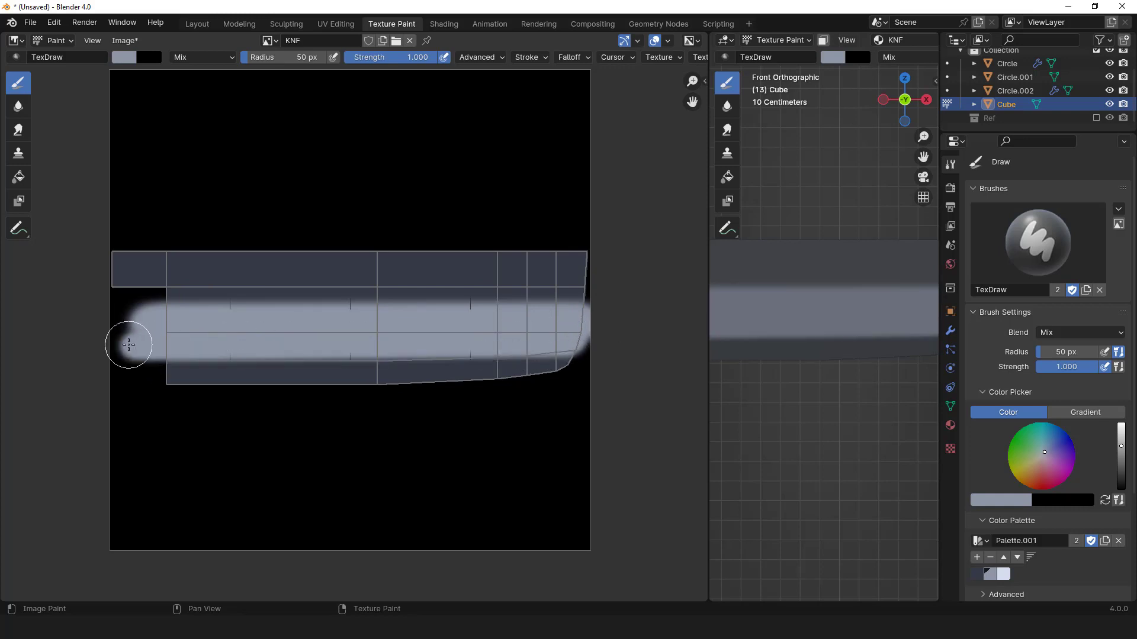
pyautogui.moveTo(577, 346); pyautogui.dragTo(148, 348)
pyautogui.click(1004, 575)
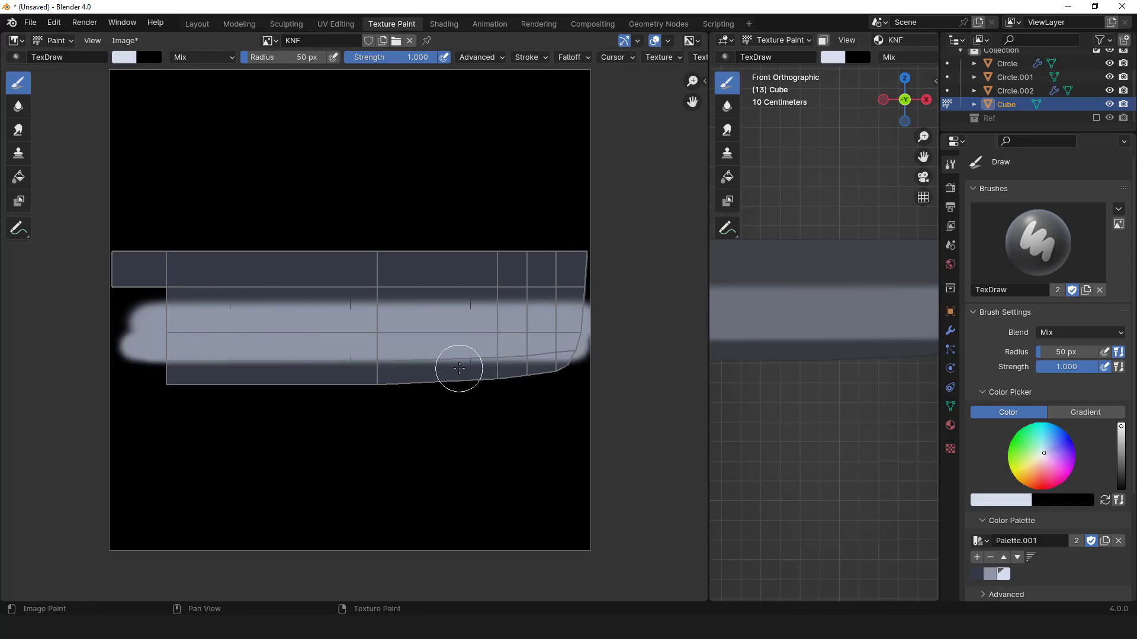
pyautogui.moveTo(425, 378); pyautogui.dragTo(82, 377)
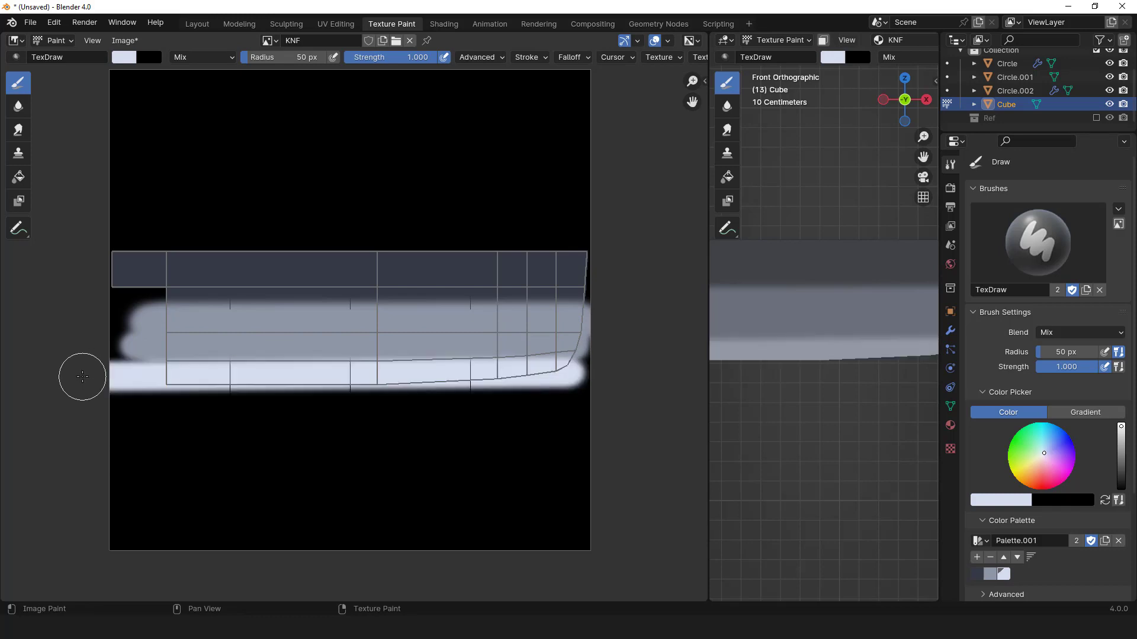
# Set the stroke method to Space and paint a ragged dark blue-gray edge along the medium band's upper boundary with a 22 px radius
pyautogui.click(976, 574)
pyautogui.click(529, 57)
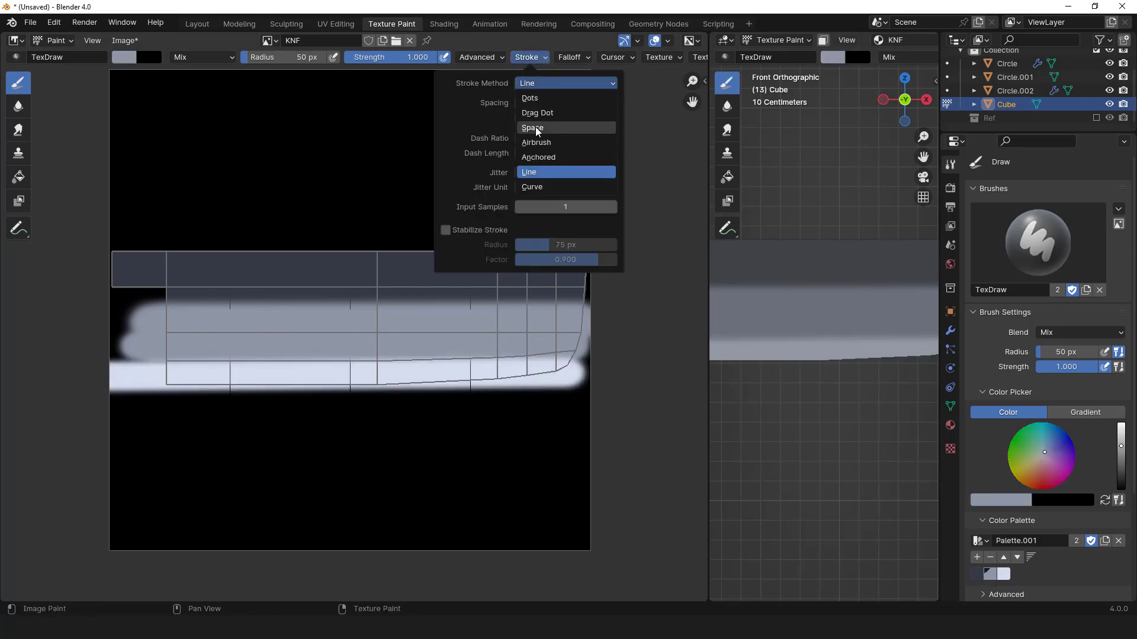
pyautogui.press('f')
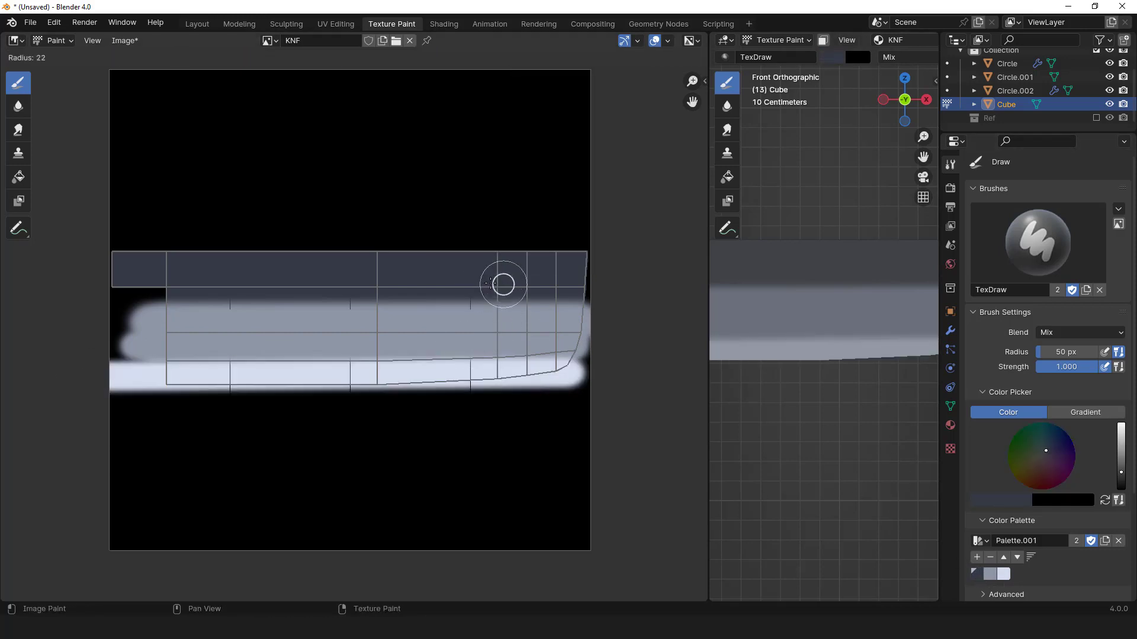
pyautogui.click(491, 283)
pyautogui.scroll(3, 559, 287)
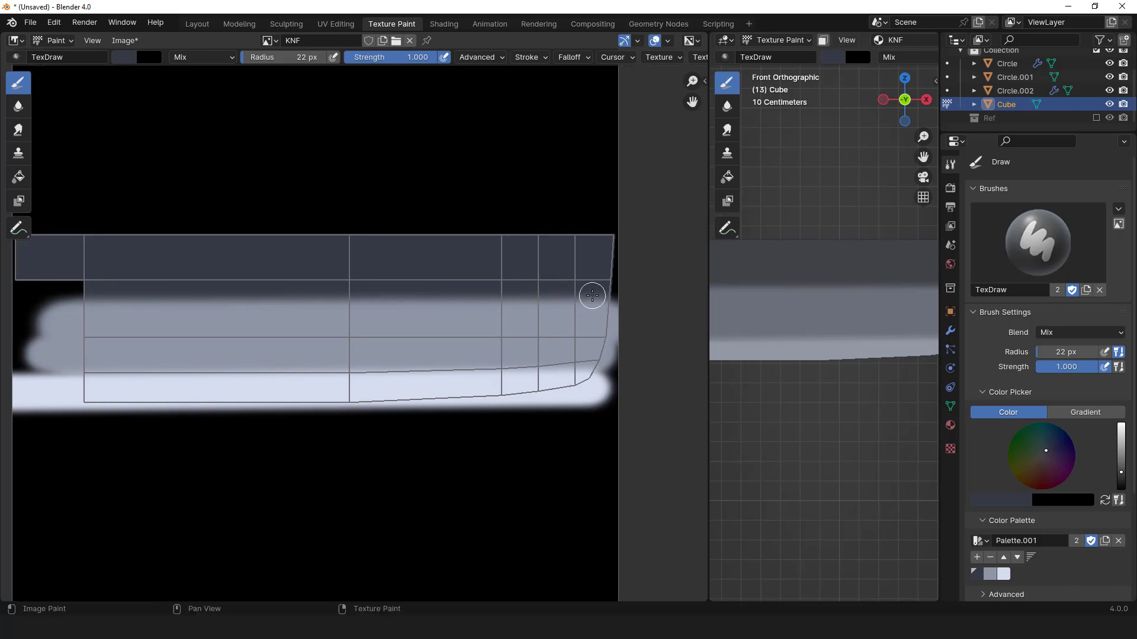
pyautogui.moveTo(592, 295); pyautogui.dragTo(65, 296)
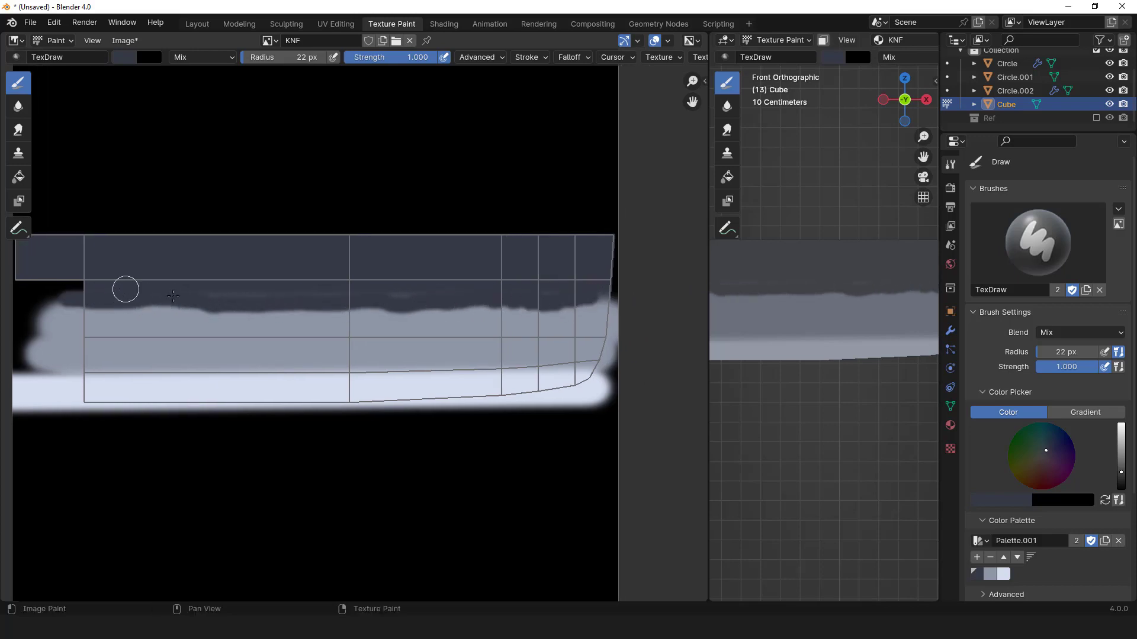
# Try freehand medium blue-gray strokes over the pale cutting edge and the dark upper area of the blade
pyautogui.click(991, 574)
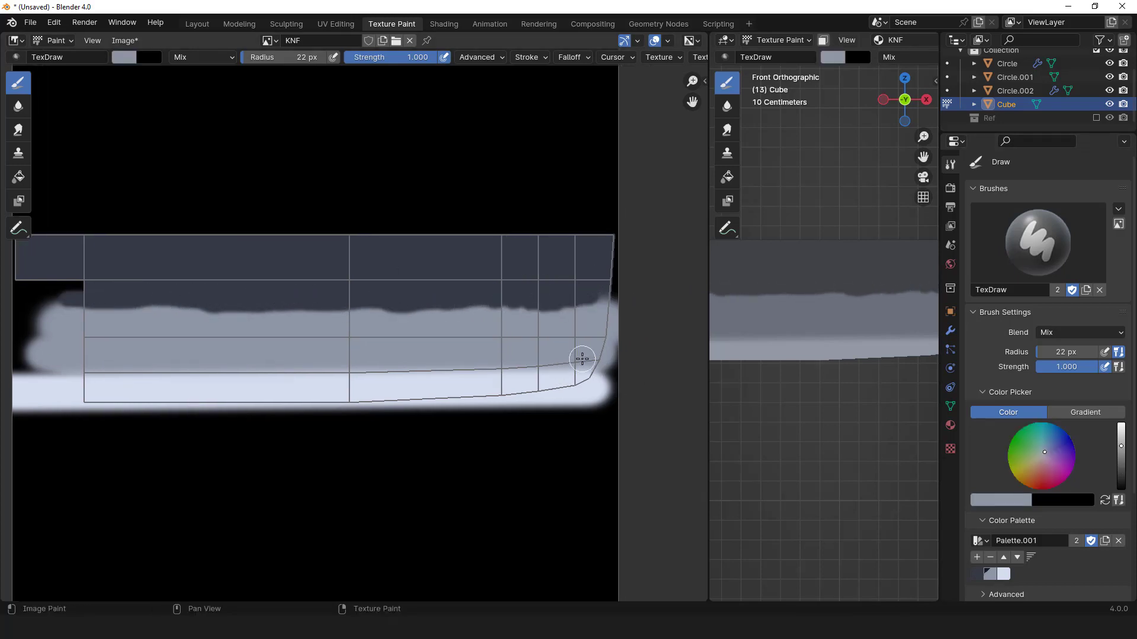
pyautogui.moveTo(138, 373); pyautogui.dragTo(384, 371)
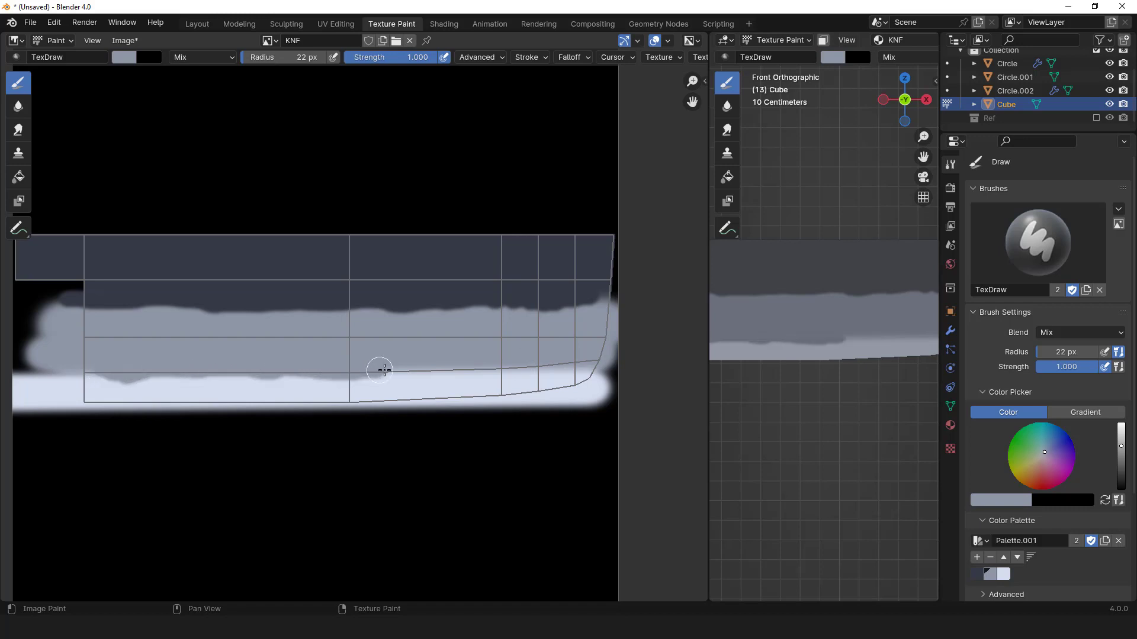
pyautogui.hotkey('ctrl', 'z')
pyautogui.moveTo(504, 291); pyautogui.dragTo(350, 294)
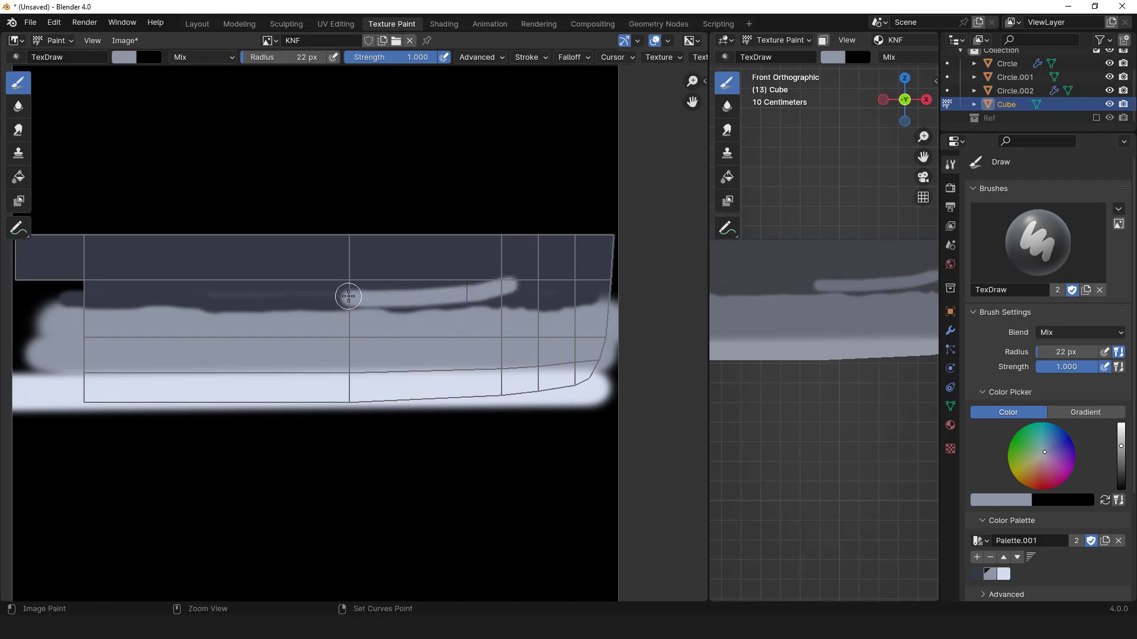
pyautogui.hotkey('ctrl', 'z')
pyautogui.press('s')
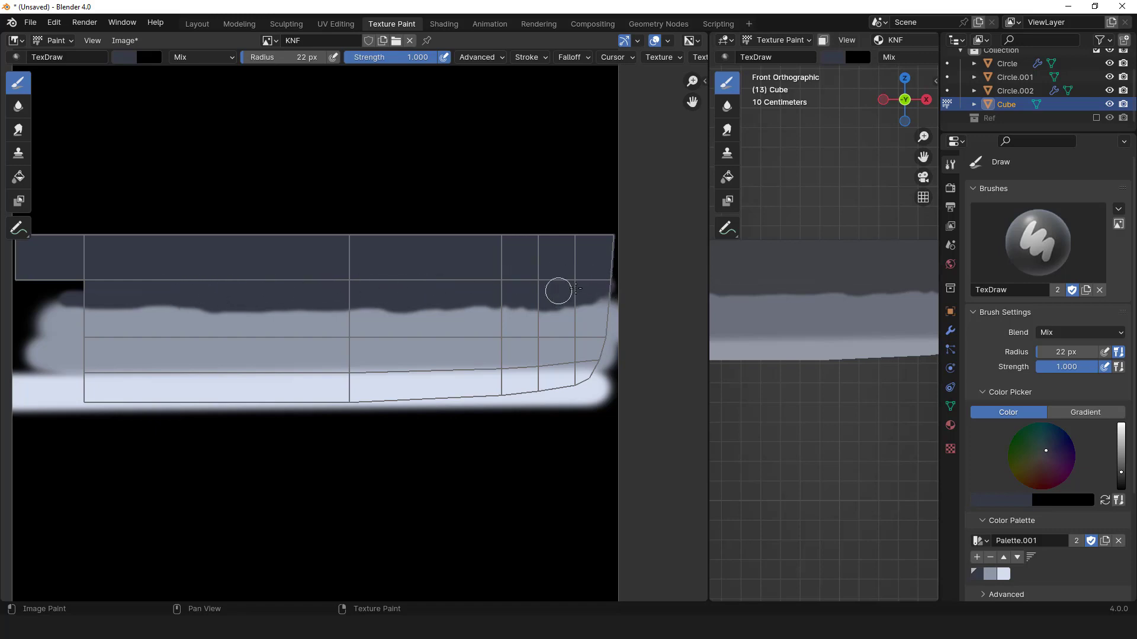
# Roughen the pale band's boundary with medium blue-gray strokes and the upper boundary with dark dabs, using a 15 px brush radius
pyautogui.click(991, 578)
pyautogui.press('f')
pyautogui.click(521, 349)
pyautogui.moveTo(513, 338); pyautogui.dragTo(490, 280, button='middle')
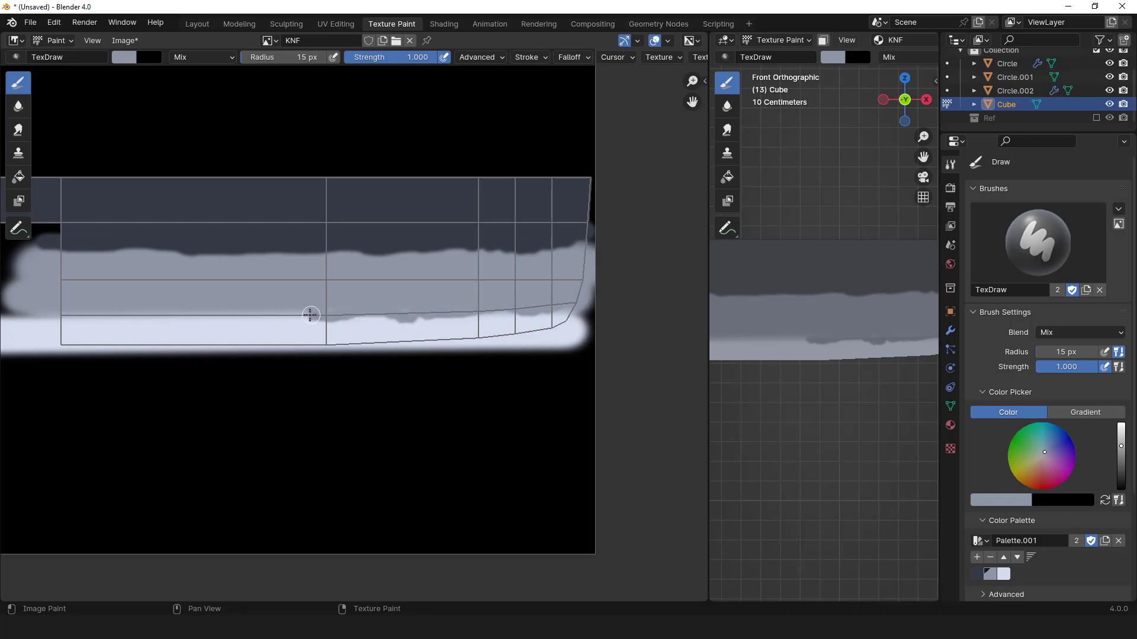
pyautogui.moveTo(310, 315); pyautogui.dragTo(198, 315)
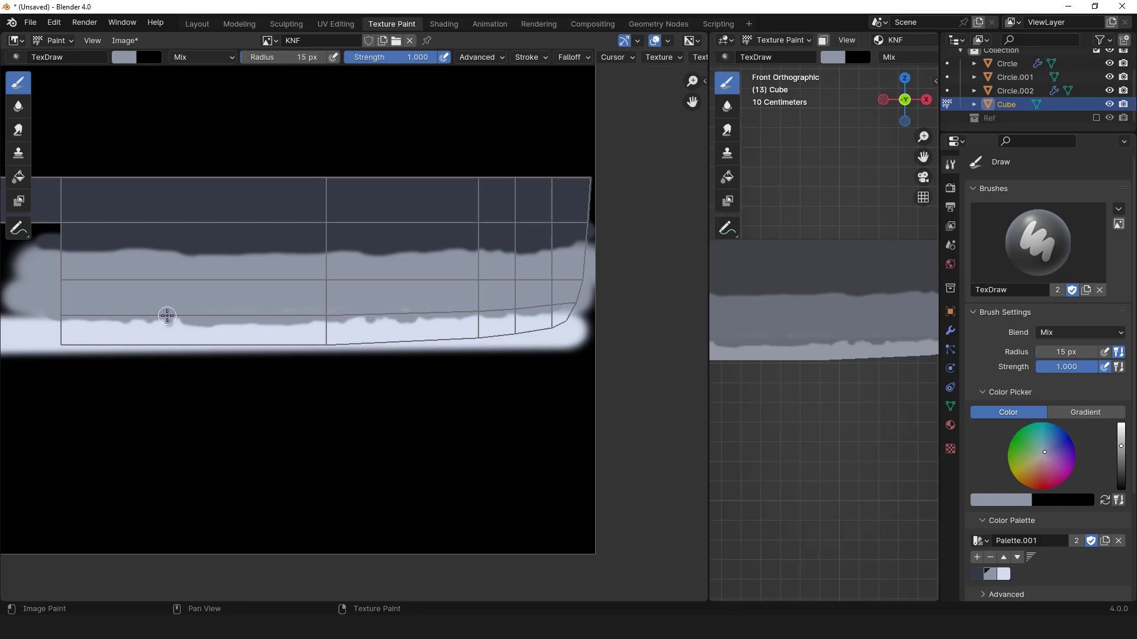
pyautogui.click(984, 572)
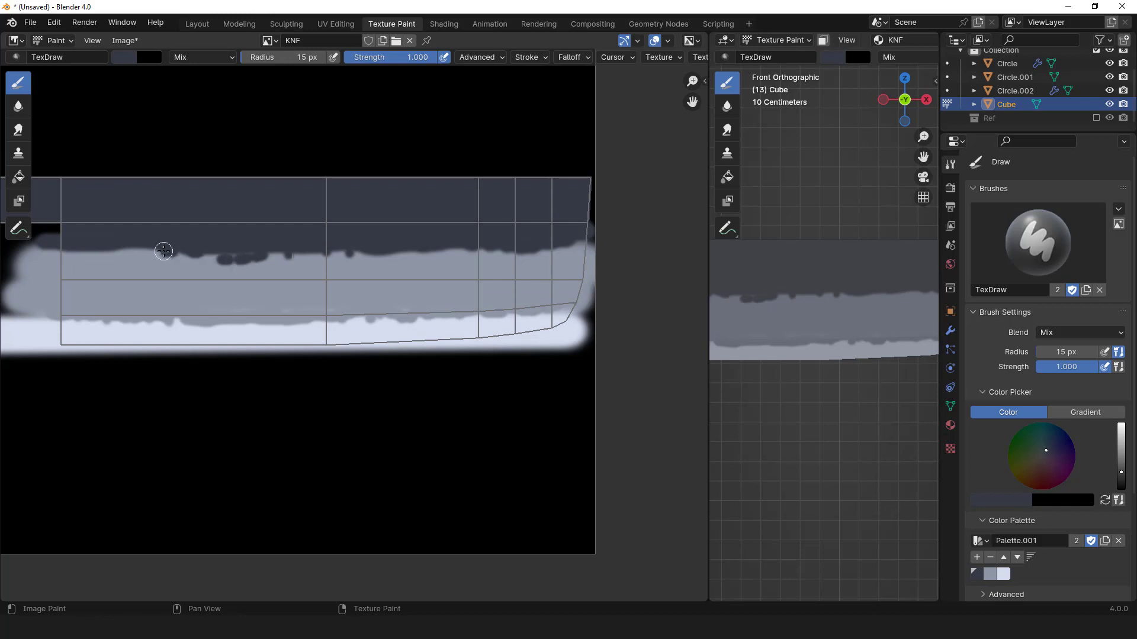
pyautogui.scroll(-3, 467, 272)
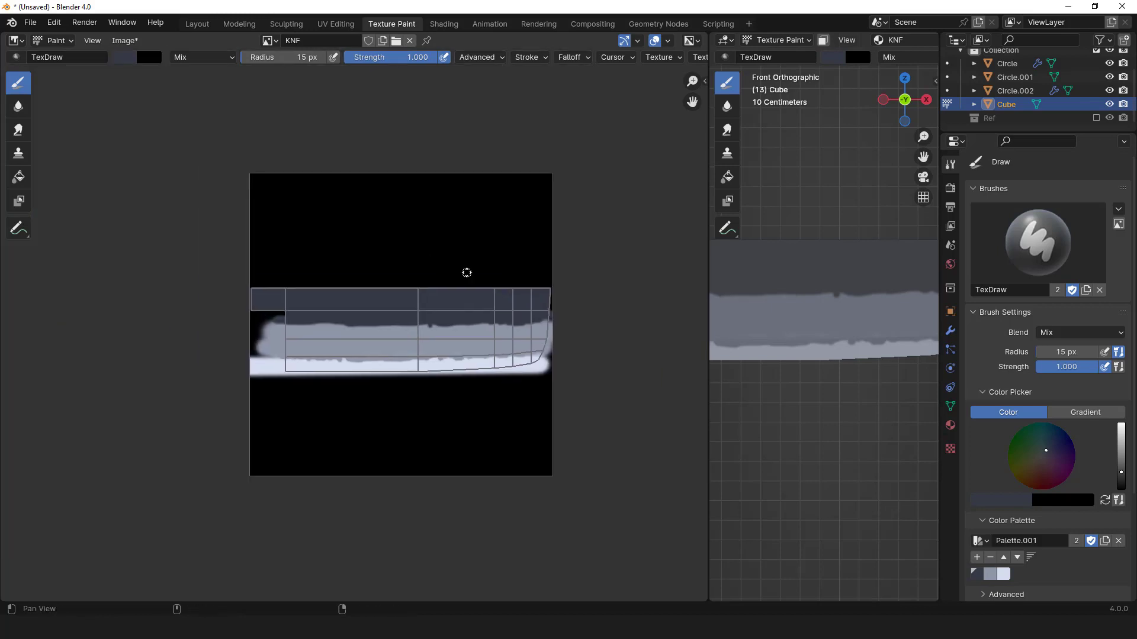
# Enlarge the 3D view and set its viewport lighting to Flat
pyautogui.moveTo(709, 177); pyautogui.dragTo(426, 237)
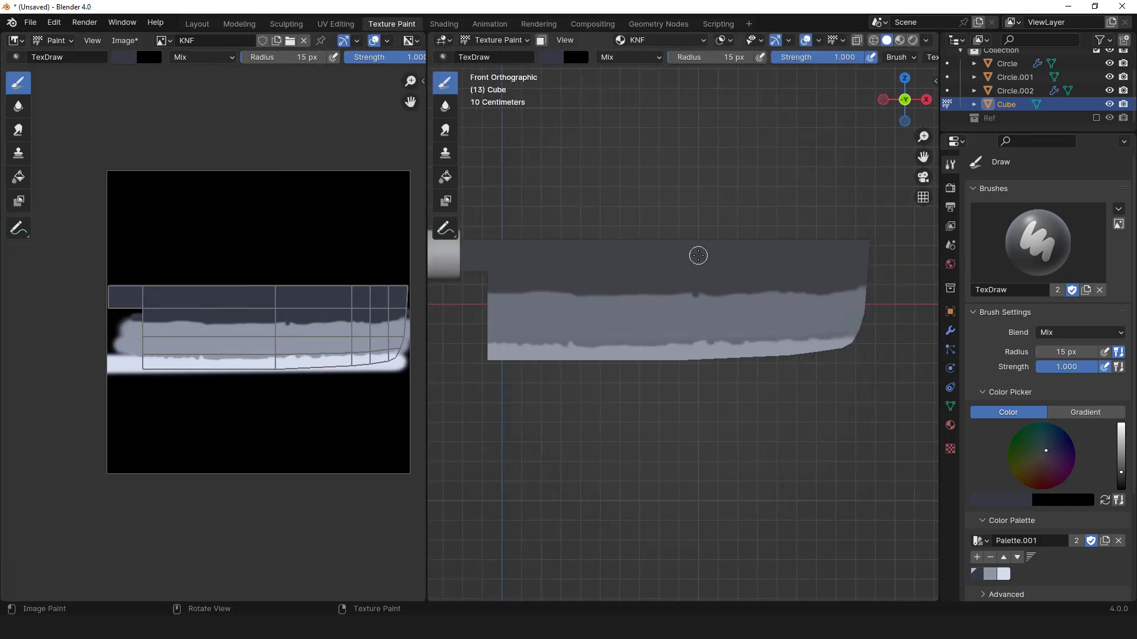
pyautogui.scroll(1, 698, 255)
pyautogui.click(925, 39)
pyautogui.click(867, 105)
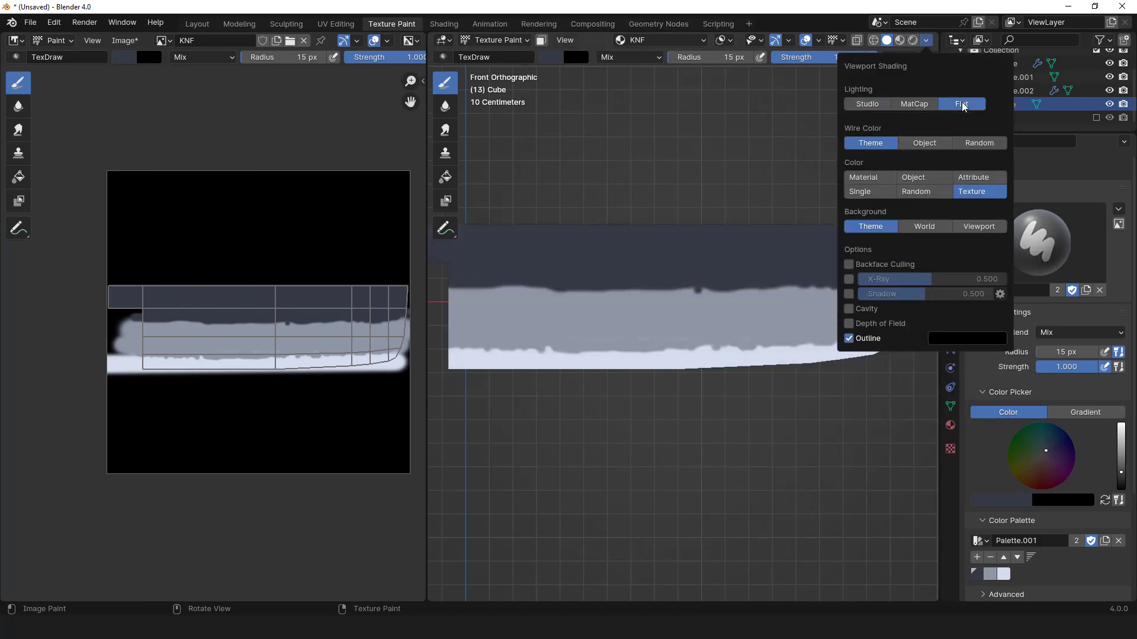
# Paint the ragged dark blue-gray upper boundary further toward the blade's heel, using a 15 px brush radius
pyautogui.scroll(2, 644, 266)
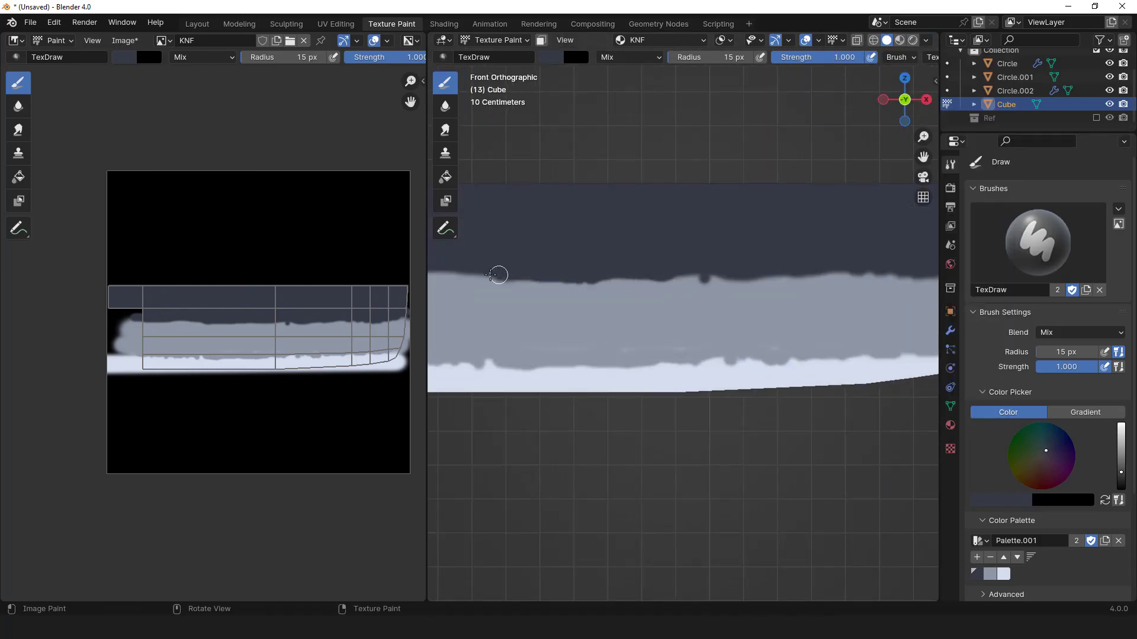
pyautogui.scroll(-2, 497, 275)
pyautogui.scroll(2, 676, 272)
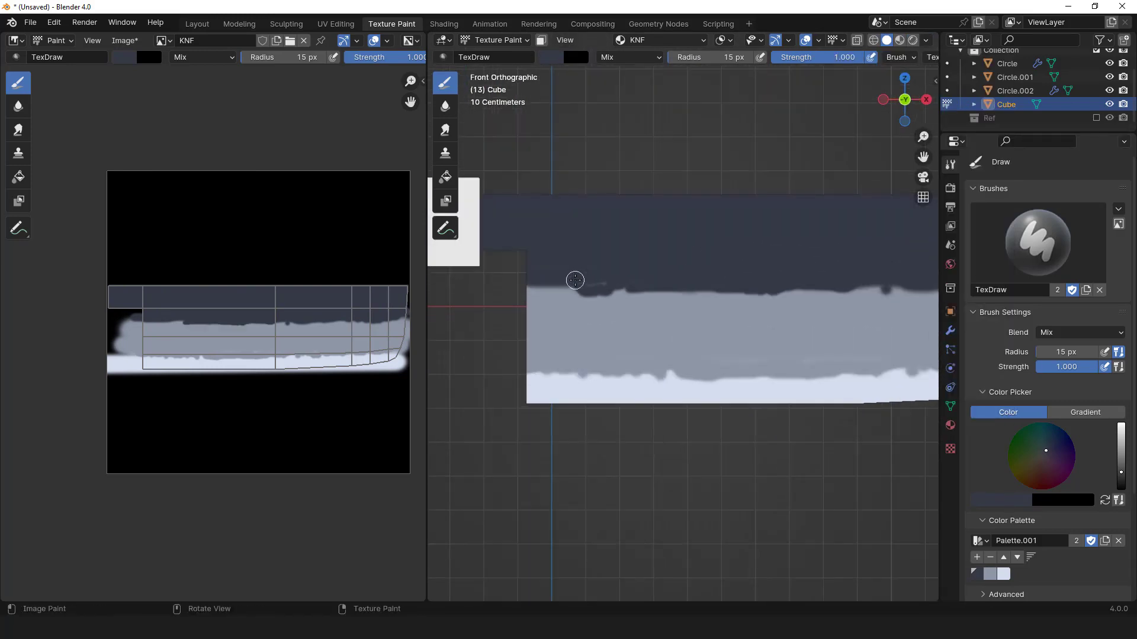
pyautogui.scroll(-3, 726, 282)
pyautogui.keyDown('shift'); pyautogui.moveTo(823, 293); pyautogui.dragTo(693, 312, button='middle'); pyautogui.keyUp('shift')
pyautogui.scroll(1, 693, 312)
# Sample the medium blue-gray and touch up its ragged boundary with the pale cutting edge
pyautogui.press('s')
pyautogui.scroll(1, 318, 379)
pyautogui.scroll(2, 726, 329)
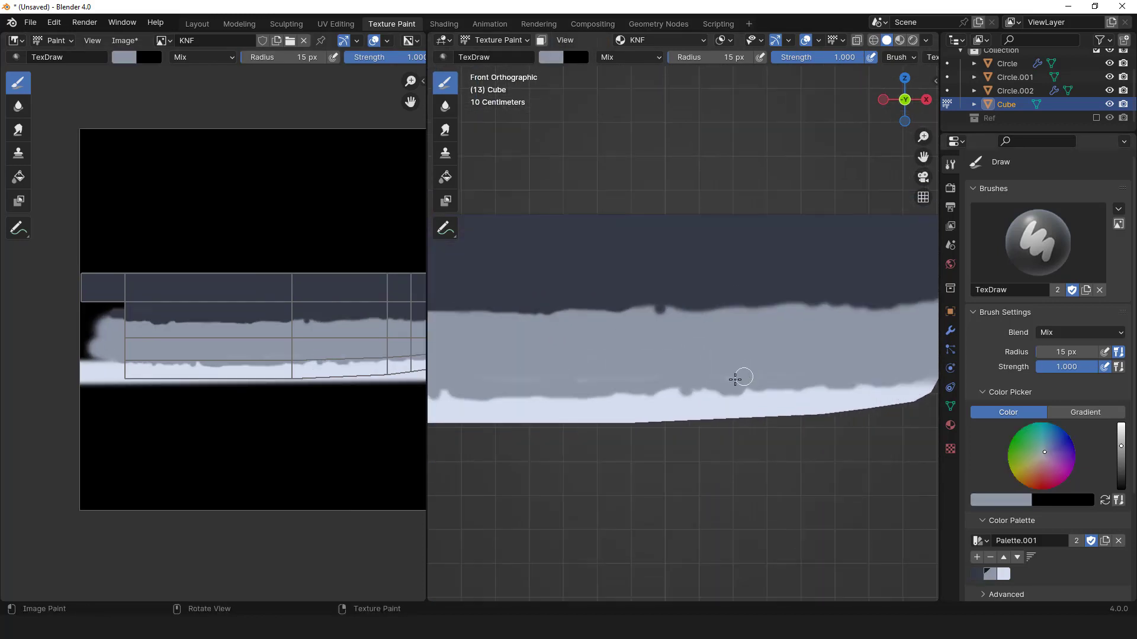
pyautogui.scroll(-1, 494, 385)
pyautogui.keyDown('shift'); pyautogui.moveTo(485, 365); pyautogui.dragTo(654, 306, button='middle'); pyautogui.keyUp('shift')
pyautogui.scroll(-1, 740, 303)
pyautogui.keyDown('shift'); pyautogui.moveTo(808, 292); pyautogui.dragTo(683, 283, button='middle'); pyautogui.keyUp('shift')
pyautogui.scroll(-1, 577, 328)
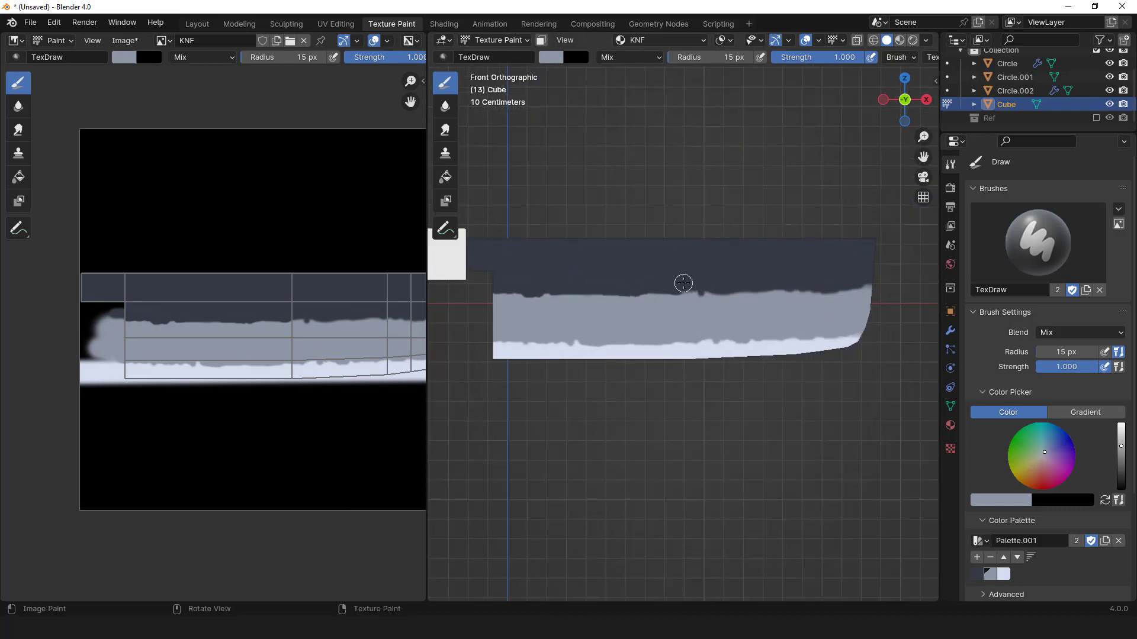
# Paint fine pale scratches across the blade's dark and medium bands with a 1 px radius and 0.239 strength
pyautogui.click(1006, 579)
pyautogui.press('f')
pyautogui.click(712, 323)
pyautogui.moveTo(843, 59); pyautogui.dragTo(773, 59)
pyautogui.scroll(2, 683, 313)
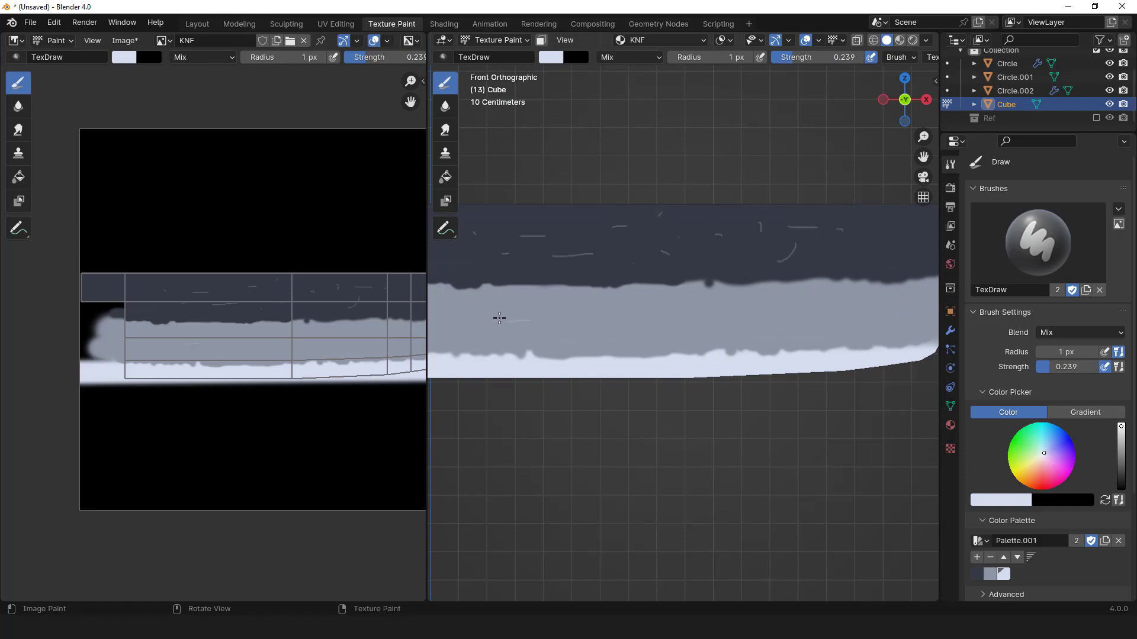
pyautogui.scroll(-1, 846, 306)
pyautogui.moveTo(846, 306); pyautogui.dragTo(731, 278, button='middle')
pyautogui.scroll(-2, 731, 277)
pyautogui.press('KP_1')
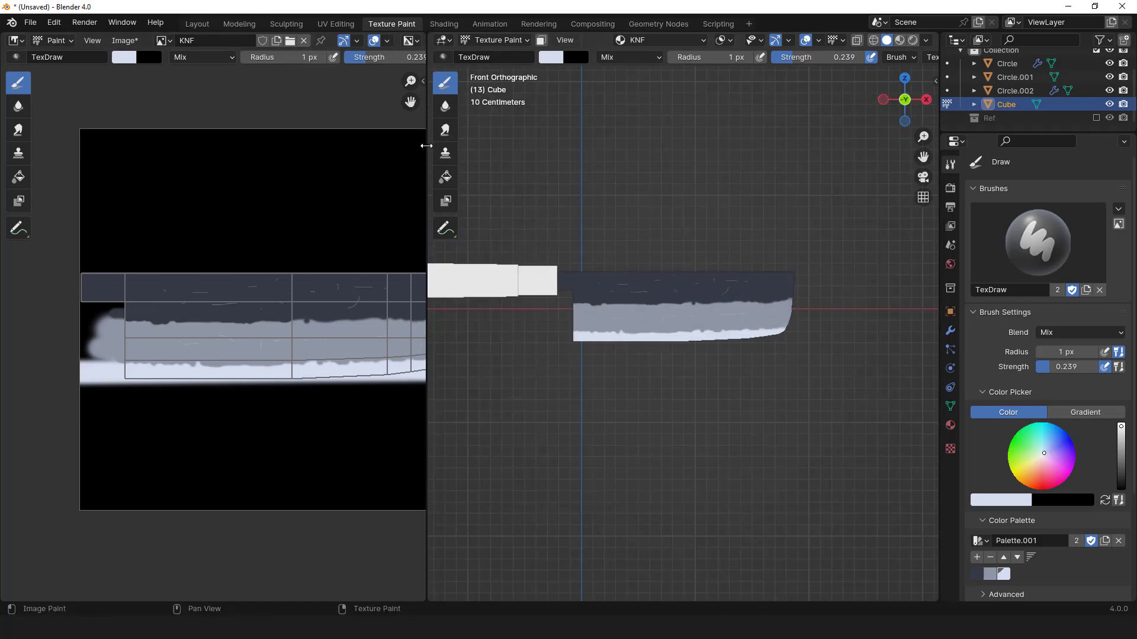
# Select the middle section of the knife's handle in object mode and switch to the UV Editing workspace
pyautogui.moveTo(427, 145); pyautogui.dragTo(309, 172)
pyautogui.scroll(-2, 517, 313)
pyautogui.press('Tab')
pyautogui.press('Tab')
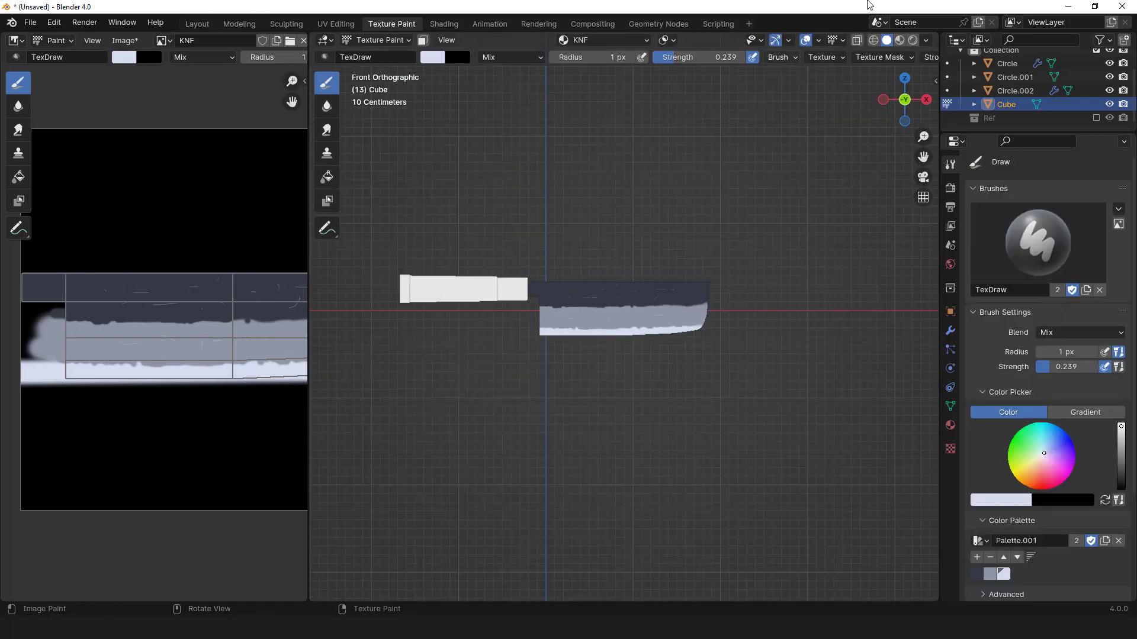
pyautogui.click(239, 24)
pyautogui.press('Tab')
pyautogui.click(422, 249)
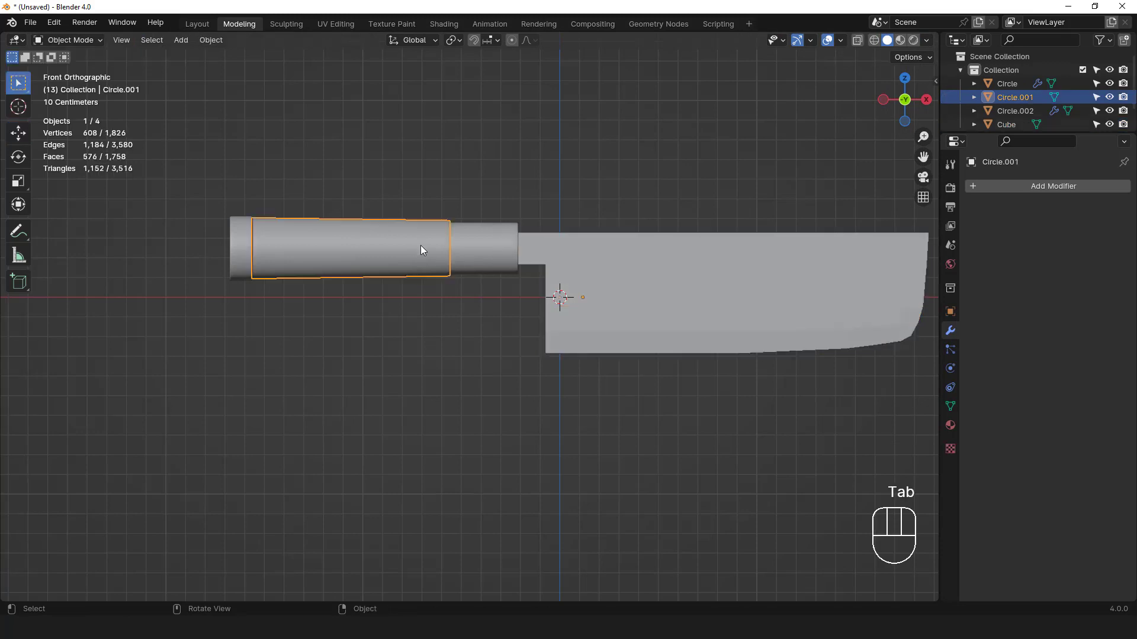
pyautogui.click(330, 25)
pyautogui.scroll(-3, 548, 282)
pyautogui.keyDown('shift'); pyautogui.moveTo(545, 244); pyautogui.dragTo(634, 250, button='middle'); pyautogui.keyUp('shift')
pyautogui.scroll(2, 634, 250)
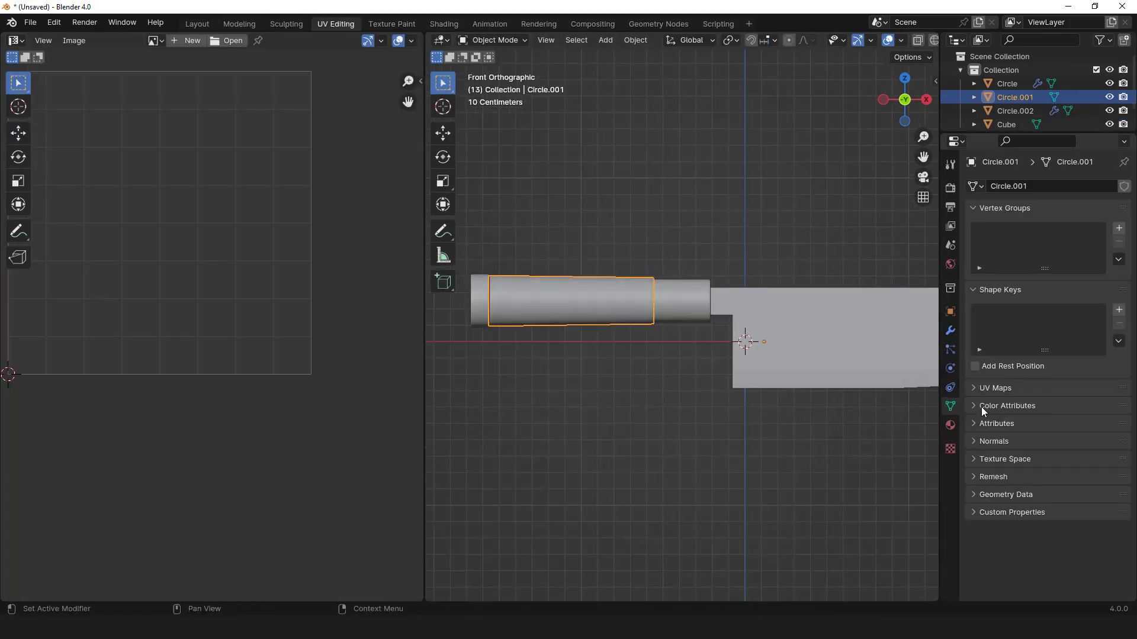
# Give the handle's middle section a new material with a new image texture named WD as base color
pyautogui.click(950, 426)
pyautogui.click(1046, 243)
pyautogui.click(1037, 350)
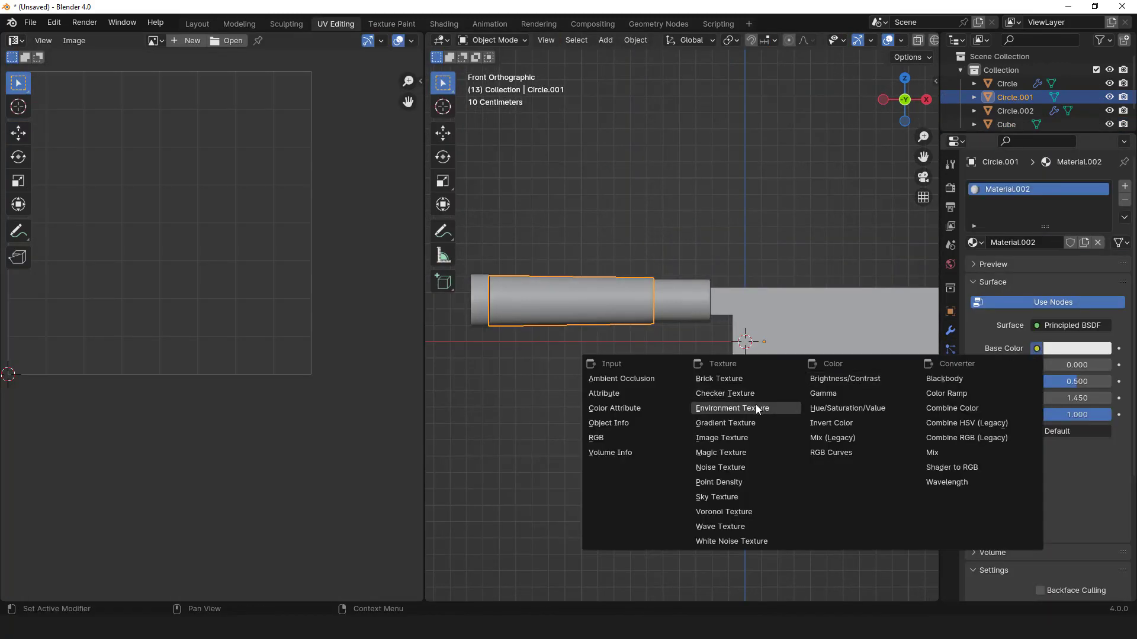
pyautogui.click(735, 436)
pyautogui.click(1017, 364)
pyautogui.click(1031, 386)
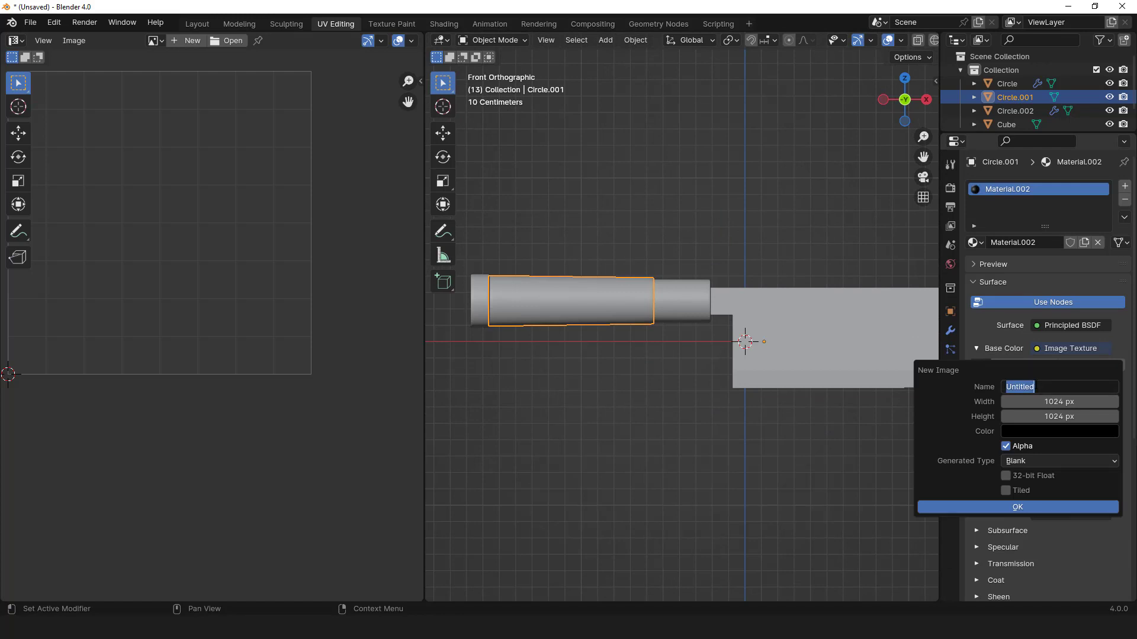
pyautogui.write('WD')
pyautogui.press('Return')
pyautogui.scroll(-2, 588, 298)
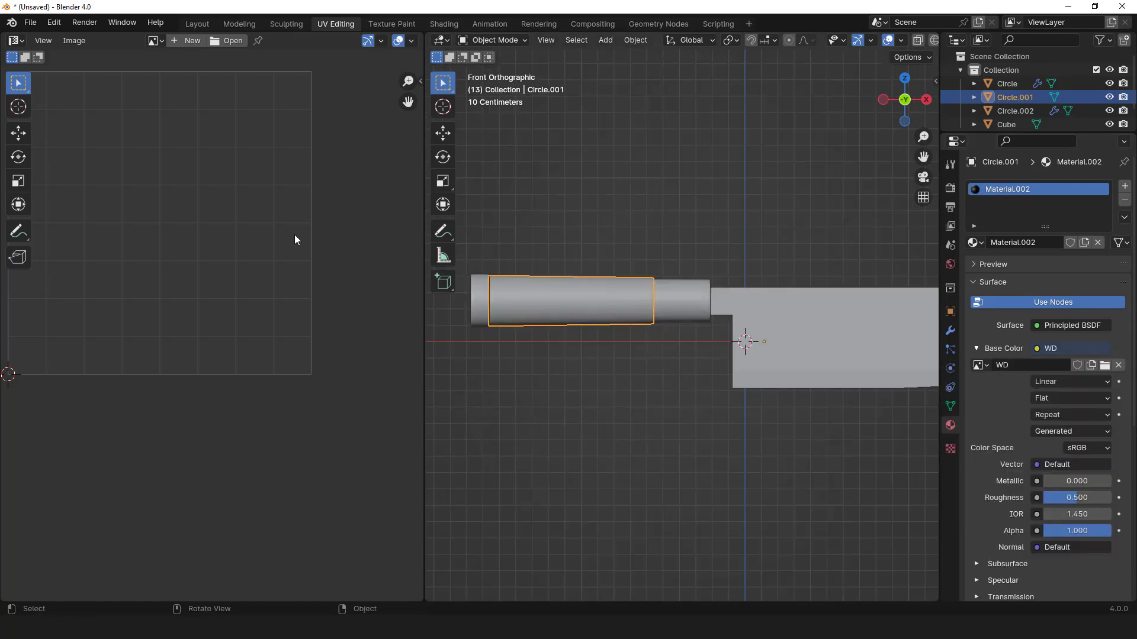
# Load kitchen_wood_diff_1k.jpg from disk as the grip material's base color image in place of WD
pyautogui.press('Tab')
pyautogui.scroll(-3, 274, 226)
pyautogui.click(1105, 381)
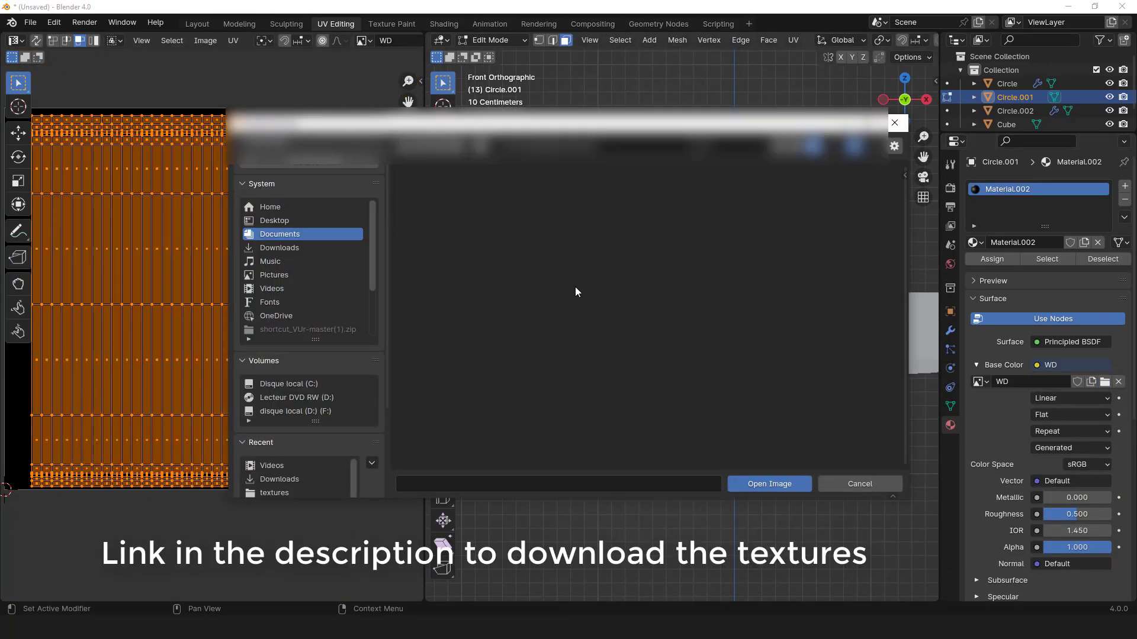
pyautogui.click(272, 289)
pyautogui.doubleClick(545, 261)
pyautogui.click(636, 211)
pyautogui.click(769, 484)
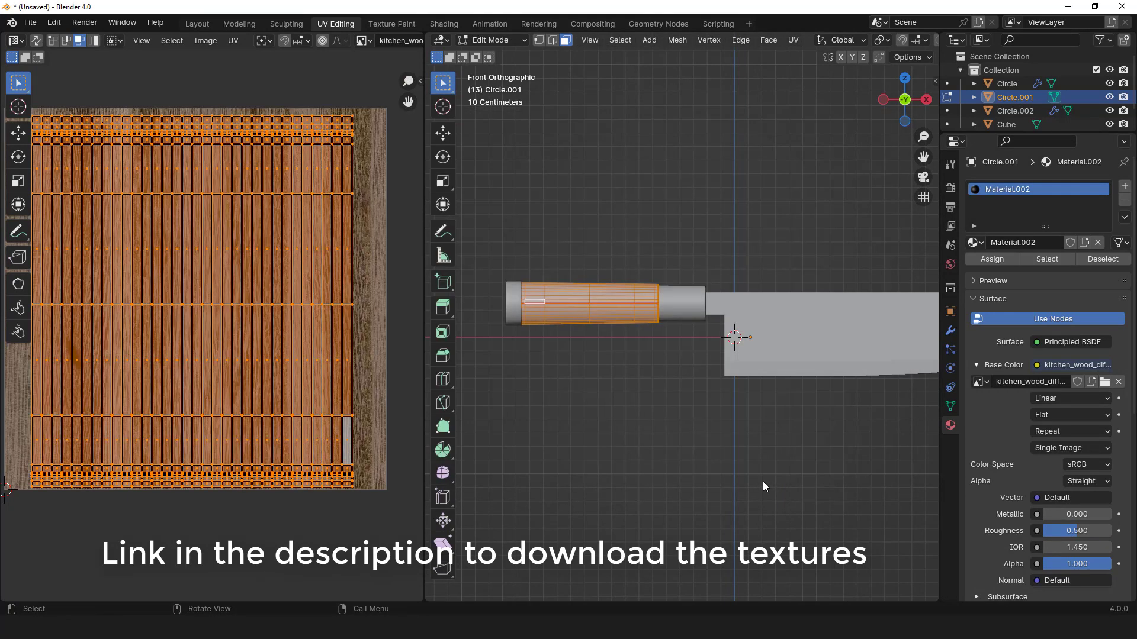
pyautogui.scroll(-2, 604, 241)
pyautogui.moveTo(604, 241); pyautogui.dragTo(644, 245, button='middle')
pyautogui.press('Tab')
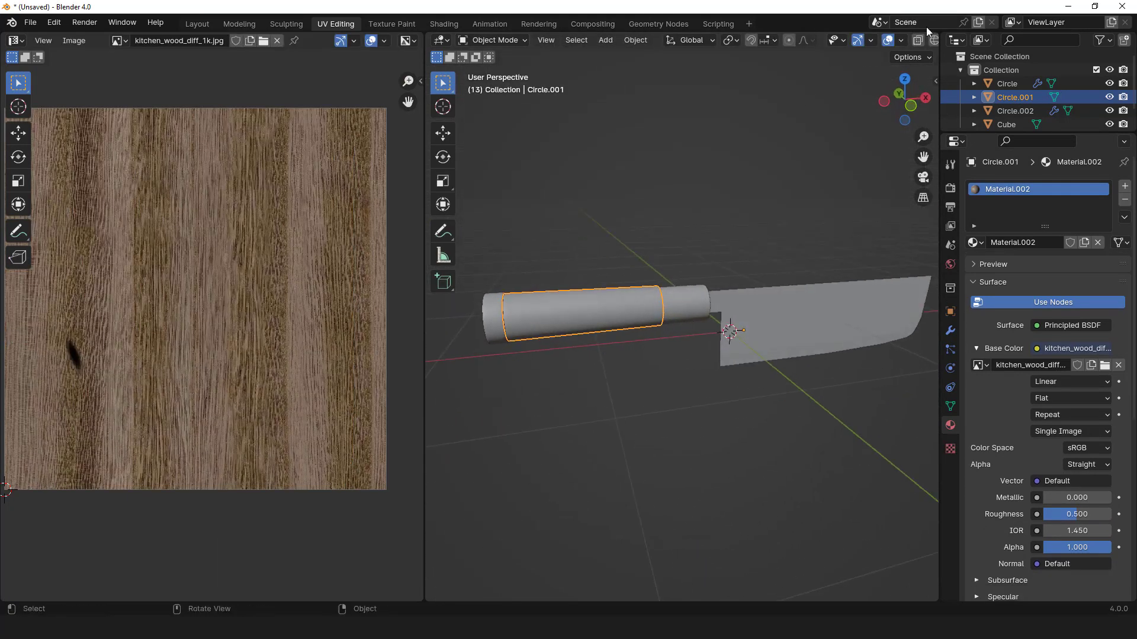
# Set the viewport shading color to Texture and the lighting to Flat
pyautogui.scroll(-3, 921, 39)
pyautogui.click(927, 39)
pyautogui.click(978, 176)
pyautogui.click(927, 40)
pyautogui.moveTo(693, 194); pyautogui.dragTo(715, 145, button='middle')
pyautogui.click(877, 104)
pyautogui.click(927, 40)
pyautogui.click(957, 104)
# Scale the grip's UV layout up slightly over the wood texture and hide the viewport overlays
pyautogui.press('KP_1')
pyautogui.scroll(3, 649, 231)
pyautogui.press('Tab')
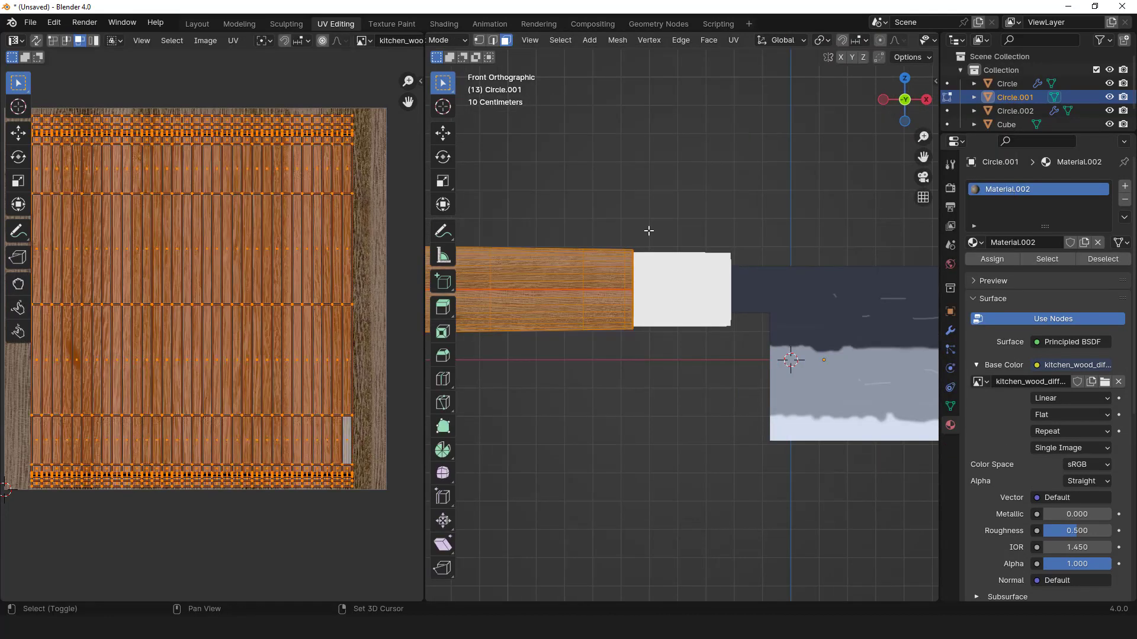
pyautogui.keyDown('shift'); pyautogui.moveTo(648, 231); pyautogui.dragTo(774, 225, button='middle'); pyautogui.keyUp('shift')
pyautogui.moveTo(425, 231); pyautogui.dragTo(545, 195)
pyautogui.keyDown('shift'); pyautogui.moveTo(686, 233); pyautogui.dragTo(761, 261, button='middle'); pyautogui.keyUp('shift')
pyautogui.moveTo(761, 262); pyautogui.dragTo(811, 301, button='middle')
pyautogui.press('s')
pyautogui.click(449, 336)
pyautogui.press('KP_1')
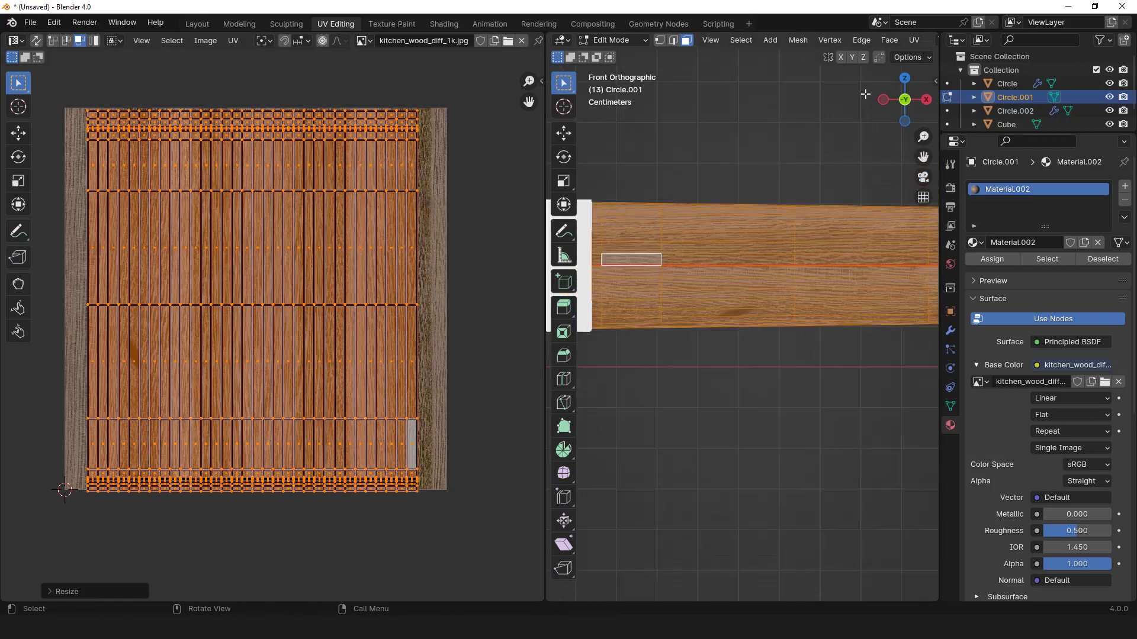
pyautogui.scroll(-10, 852, 40)
pyautogui.click(867, 41)
# Scale the grip's UV layout to span the full width of the wood texture and shift it along X
pyautogui.press('s')
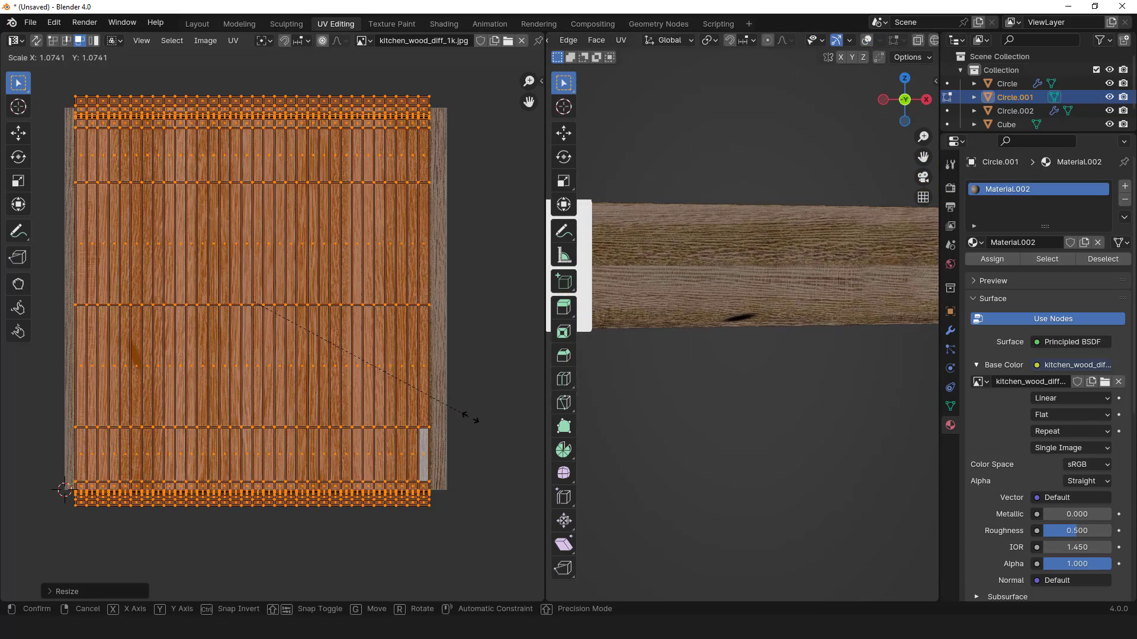
pyautogui.click(470, 362)
pyautogui.press('g')
pyautogui.press('x')
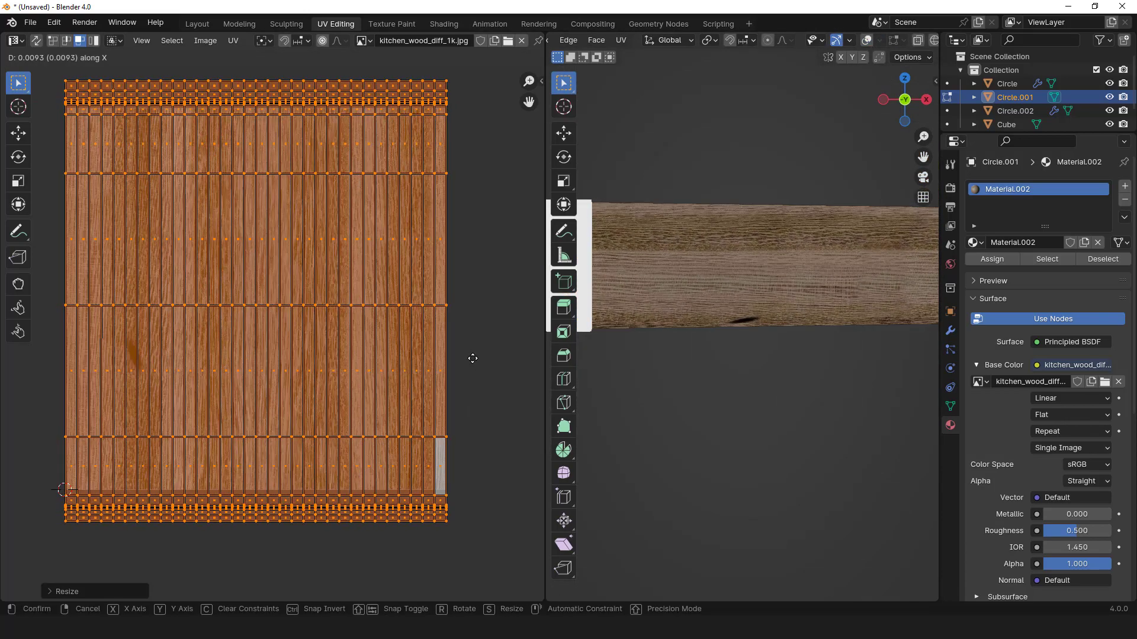
pyautogui.click(471, 355)
pyautogui.scroll(1, 389, 261)
pyautogui.scroll(5, 388, 256)
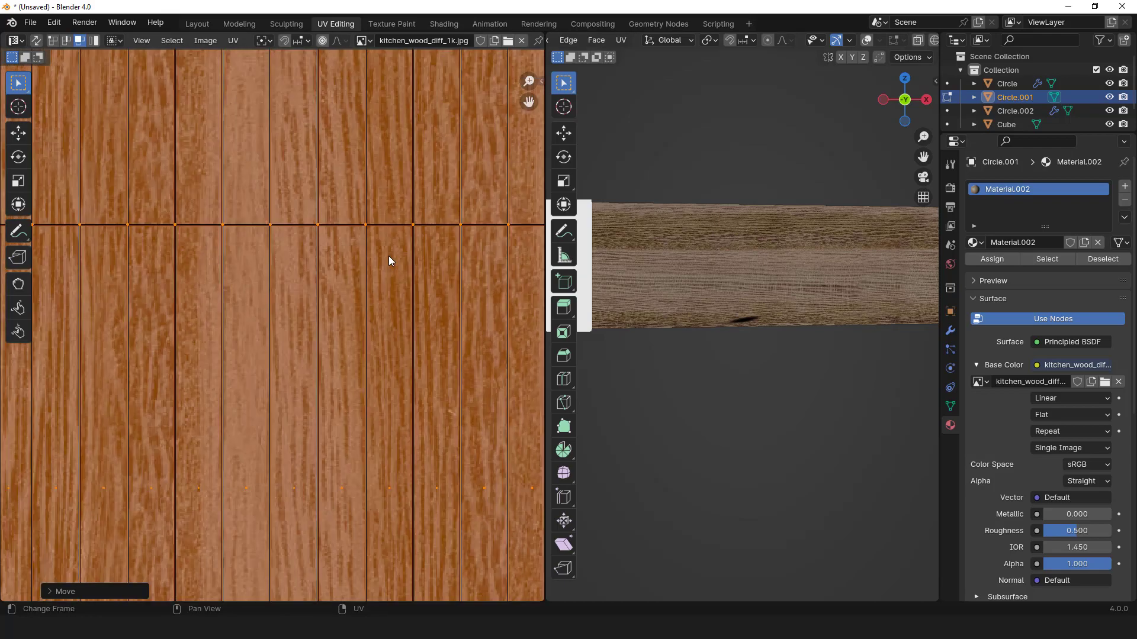
# Move the leftmost column of UV vertices along X to meet the wood texture's left border
pyautogui.scroll(-2, 388, 256)
pyautogui.scroll(-5, 447, 264)
pyautogui.moveTo(447, 264); pyautogui.dragTo(633, 266, button='middle')
pyautogui.scroll(3, 145, 253)
pyautogui.moveTo(145, 252); pyautogui.dragTo(275, 261, button='middle')
pyautogui.scroll(-1, 276, 268)
pyautogui.press('1')
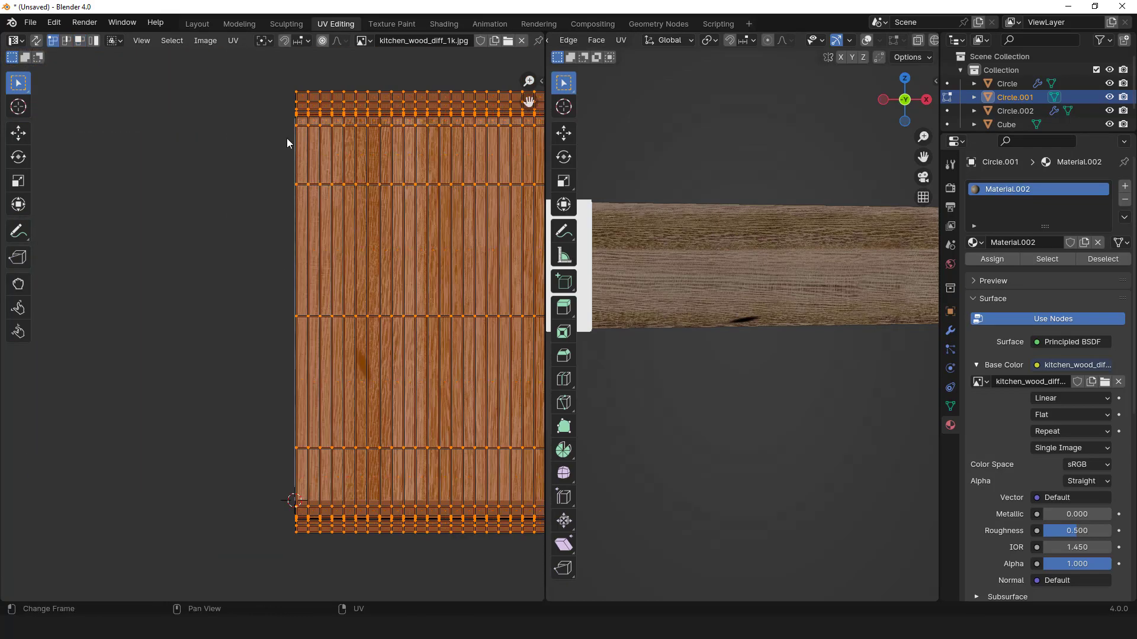
pyautogui.moveTo(263, 69); pyautogui.dragTo(297, 537)
pyautogui.scroll(5, 298, 366)
pyautogui.press('g')
pyautogui.press('x')
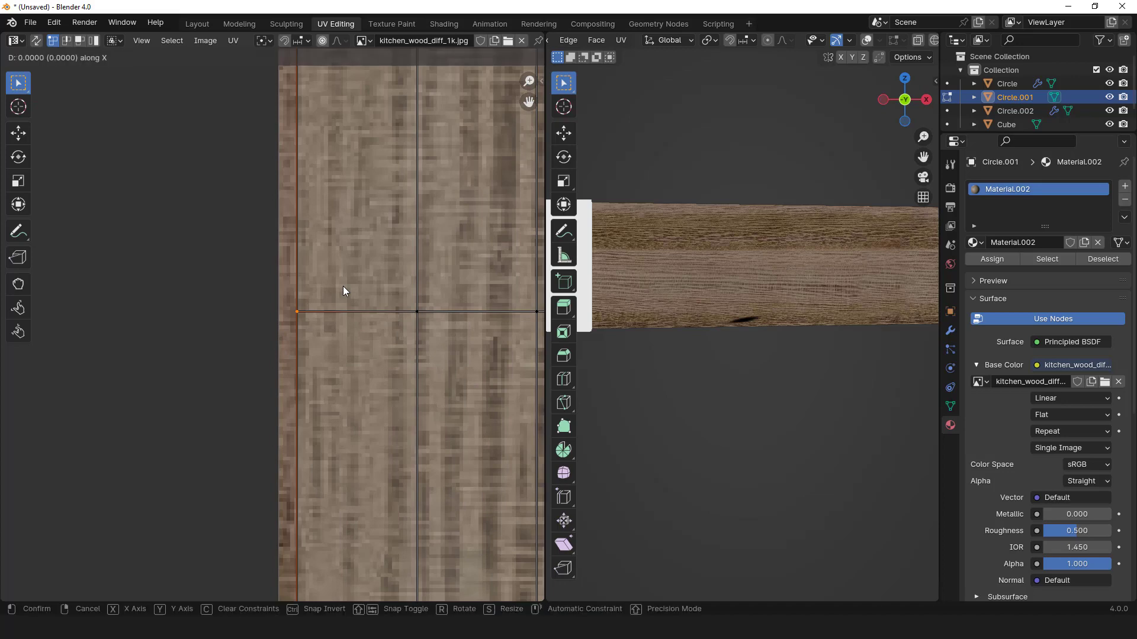
pyautogui.click(324, 276)
pyautogui.scroll(-12, 350, 307)
pyautogui.moveTo(351, 307); pyautogui.dragTo(205, 289, button='middle')
pyautogui.scroll(1, 206, 290)
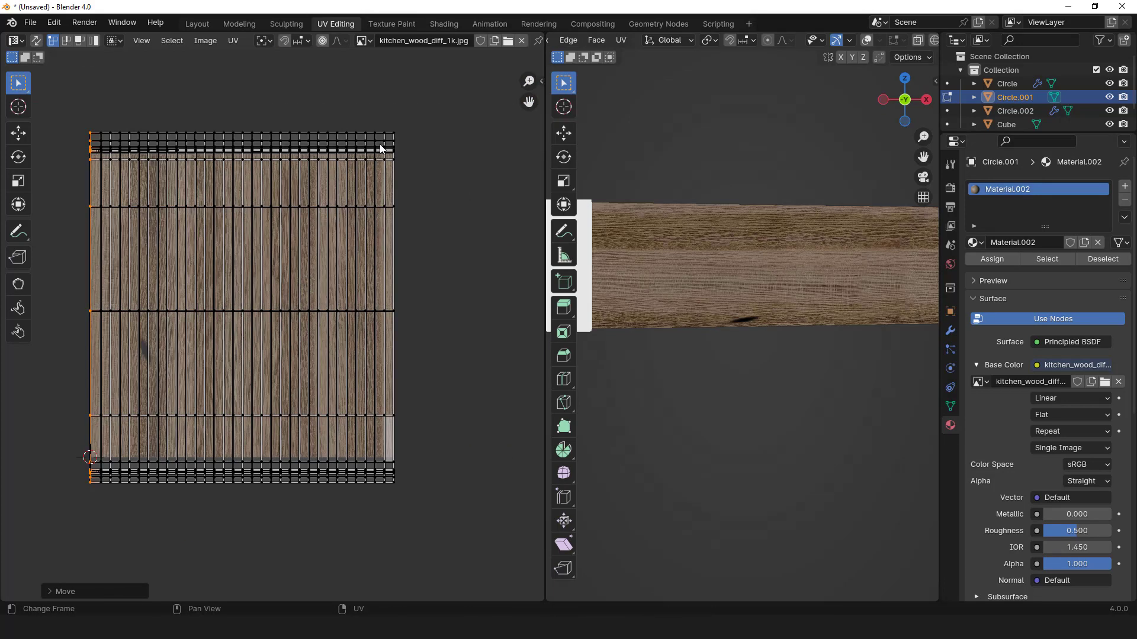
# Move the rightmost column of UV vertices inward along X to the texture's right border and leave edit mode
pyautogui.moveTo(390, 125); pyautogui.dragTo(428, 519)
pyautogui.scroll(2, 476, 310)
pyautogui.scroll(5, 255, 308)
pyautogui.moveTo(476, 309); pyautogui.dragTo(372, 350, button='middle')
pyautogui.scroll(4, 372, 351)
pyautogui.scroll(4, 372, 350)
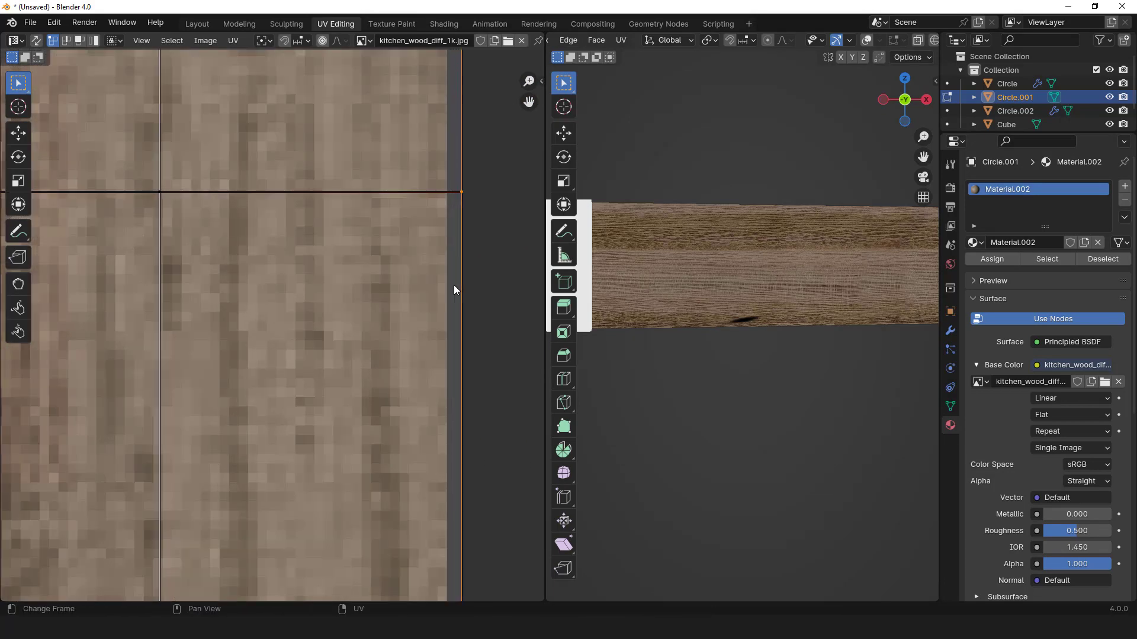
pyautogui.press('g')
pyautogui.press('x')
pyautogui.click(442, 283)
pyautogui.scroll(-10, 442, 283)
pyautogui.press('Tab')
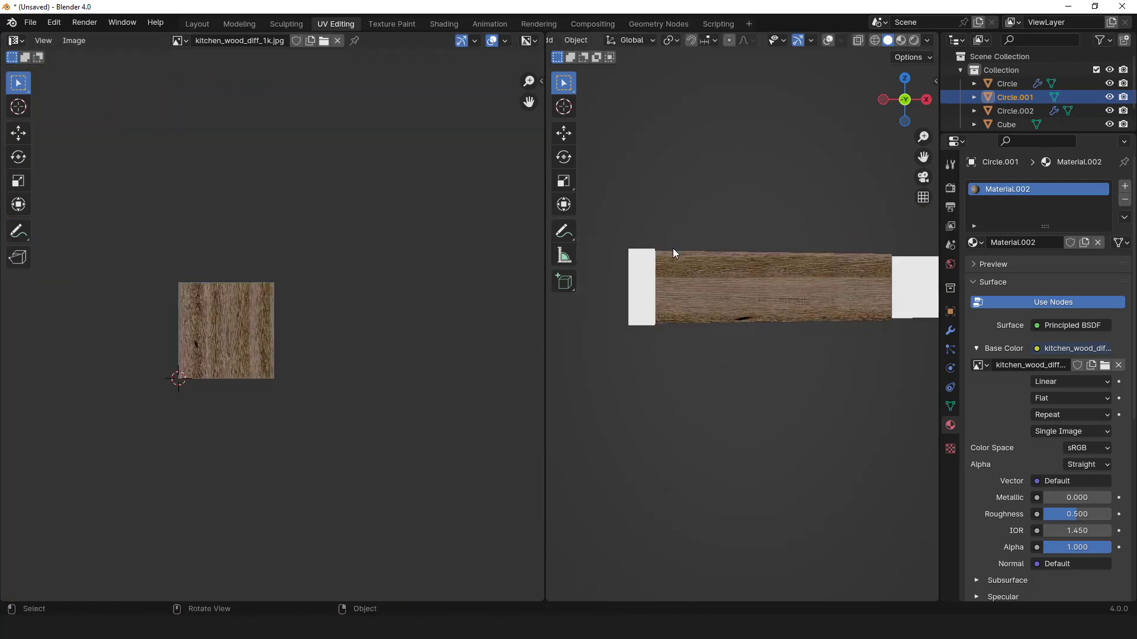
# Enlarge the 3D view and display the knife in Material Preview shading
pyautogui.moveTo(672, 247); pyautogui.dragTo(747, 275, button='middle')
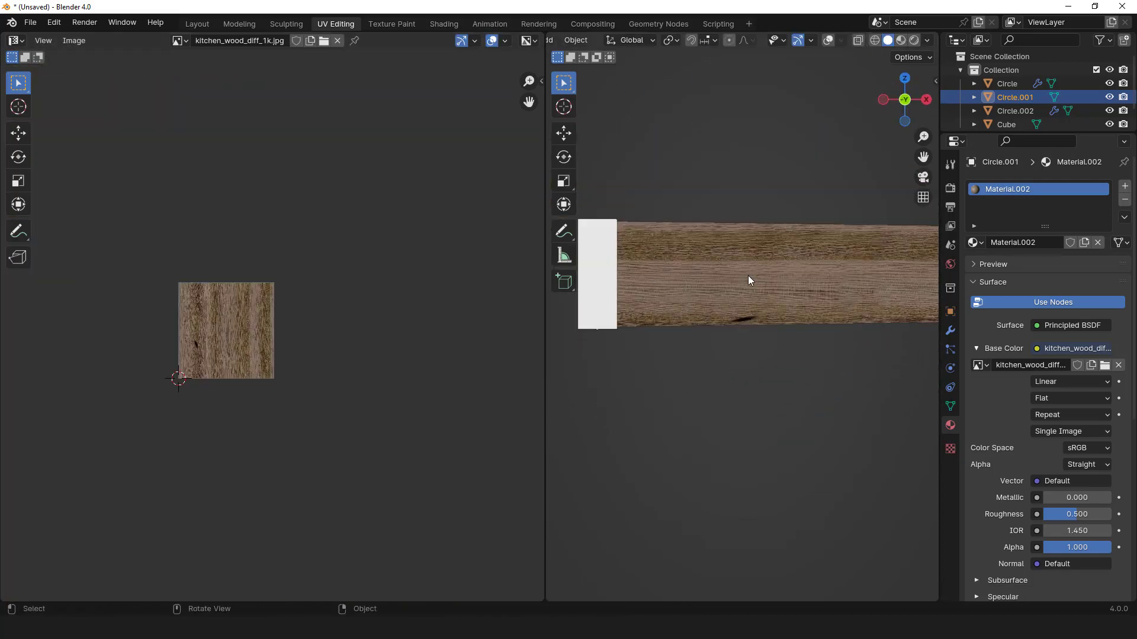
pyautogui.scroll(-3, 748, 276)
pyautogui.moveTo(545, 148); pyautogui.dragTo(359, 157)
pyautogui.scroll(-1, 732, 204)
pyautogui.keyDown('shift'); pyautogui.moveTo(733, 205); pyautogui.dragTo(573, 223, button='middle'); pyautogui.keyUp('shift')
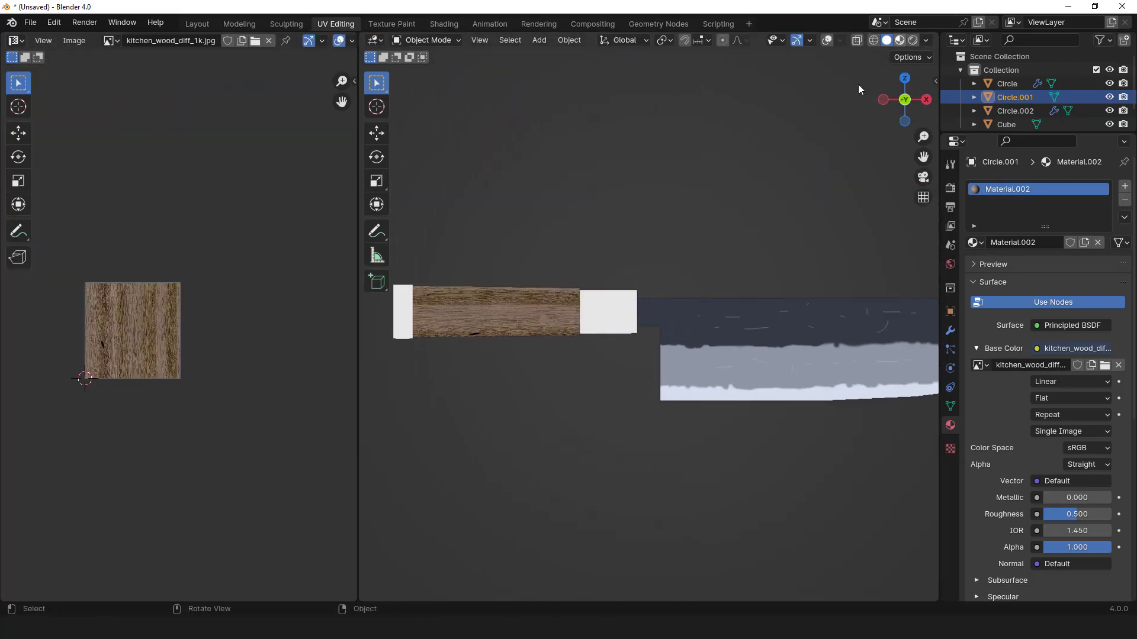
pyautogui.click(900, 40)
pyautogui.moveTo(656, 256)
pyautogui.mouseDown(button='middle')
pyautogui.moveTo(698, 264)
pyautogui.moveTo(647, 259)
pyautogui.moveTo(693, 226)
pyautogui.mouseUp(button='middle')
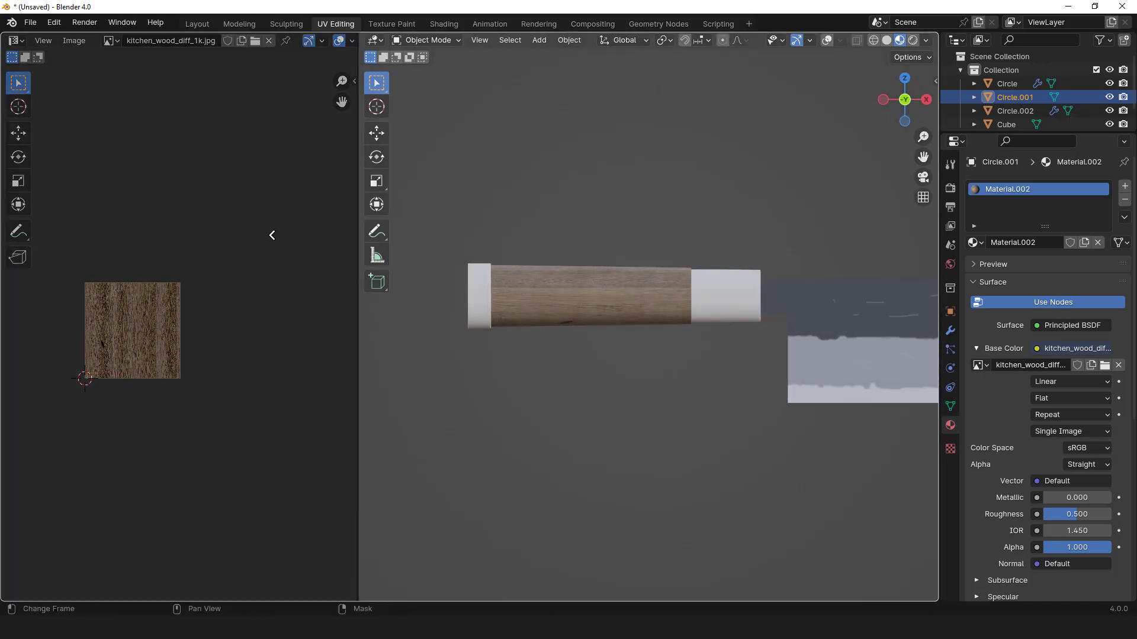
# Close the image editor, split the 3D view horizontally, and make the lower area a Shader Editor
pyautogui.moveTo(272, 235); pyautogui.dragTo(268, 236)
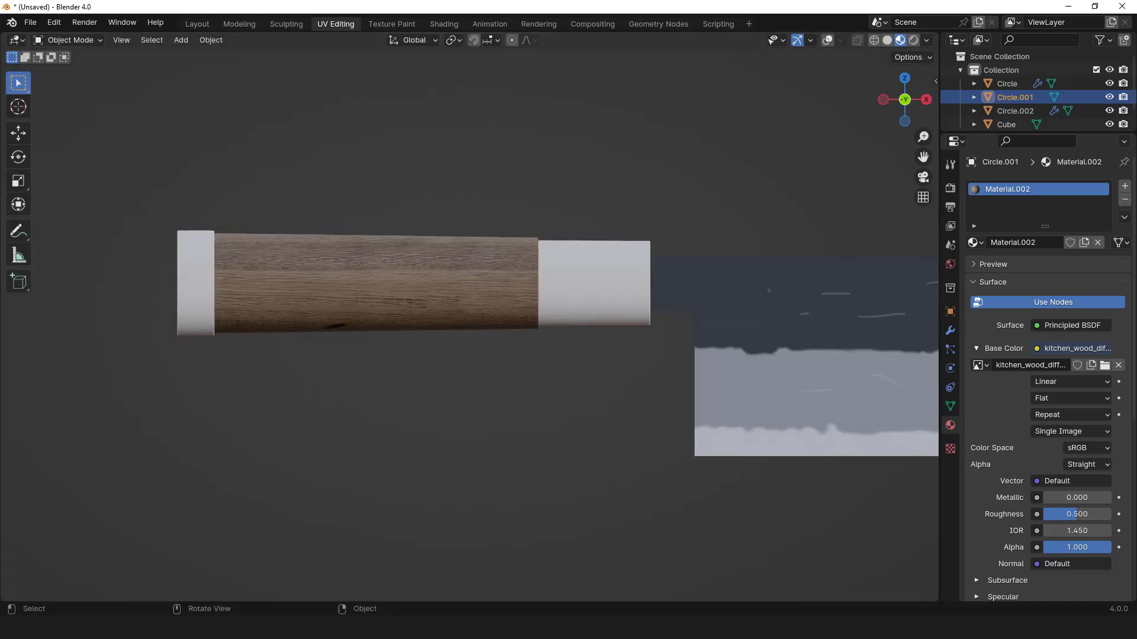
pyautogui.moveTo(5, 599); pyautogui.dragTo(40, 370)
pyautogui.click(22, 379)
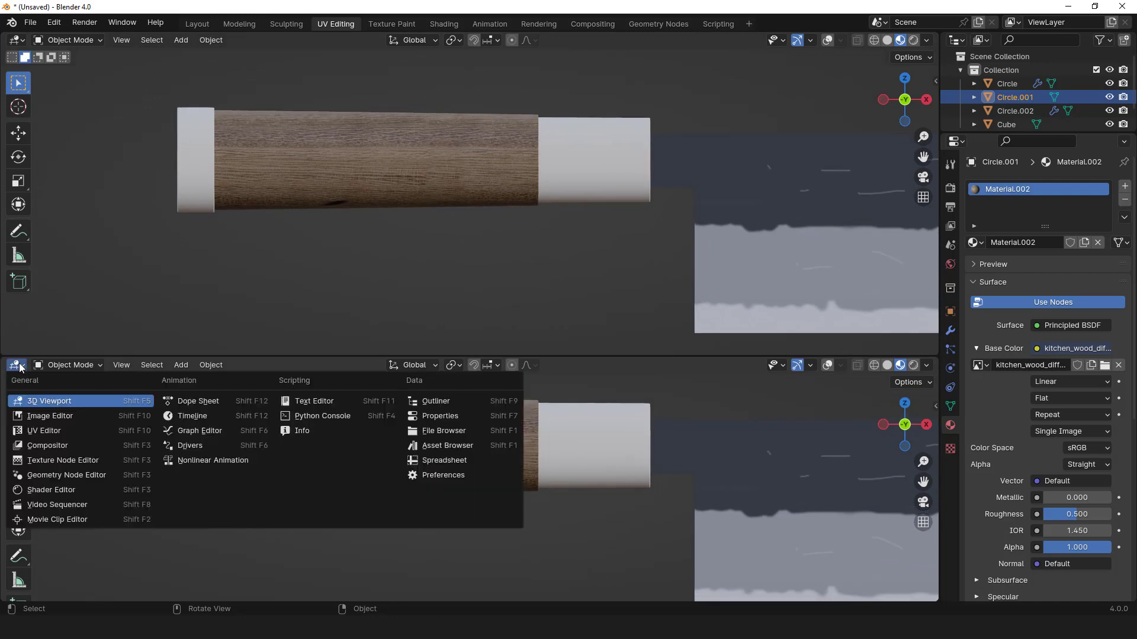
pyautogui.click(36, 492)
pyautogui.scroll(-5, 592, 319)
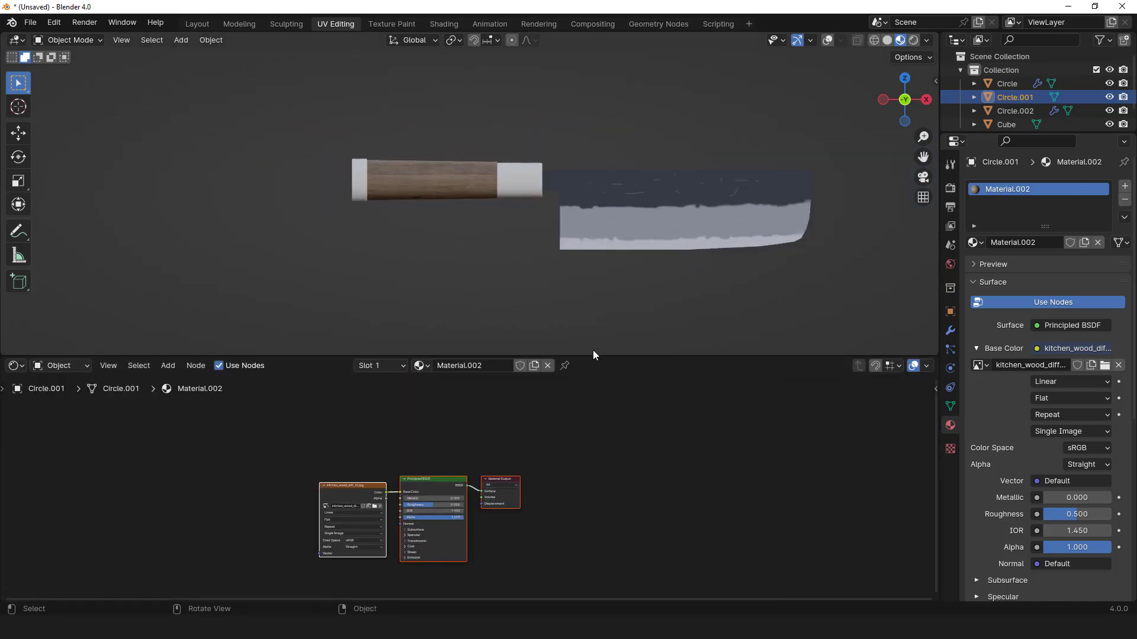
# Set the wood material's roughness to 0.328 and move the wood texture node away from the Principled BSDF
pyautogui.moveTo(592, 356); pyautogui.dragTo(583, 213)
pyautogui.scroll(3, 564, 162)
pyautogui.keyDown('shift'); pyautogui.moveTo(564, 163); pyautogui.dragTo(564, 118, button='middle'); pyautogui.keyUp('shift')
pyautogui.scroll(1, 559, 117)
pyautogui.keyDown('shift'); pyautogui.moveTo(506, 117); pyautogui.dragTo(616, 103, button='middle'); pyautogui.keyUp('shift')
pyautogui.scroll(2, 616, 102)
pyautogui.scroll(5, 476, 349)
pyautogui.moveTo(476, 349); pyautogui.dragTo(663, 278, button='middle')
pyautogui.scroll(5, 640, 243)
pyautogui.scroll(1, 574, 276)
pyautogui.moveTo(711, 348); pyautogui.dragTo(684, 349)
pyautogui.moveTo(505, 334); pyautogui.dragTo(308, 281)
pyautogui.scroll(-1, 336, 322)
# Duplicate the wood texture node below the original and clear the copy's image
pyautogui.hotkey('shift', 'd')
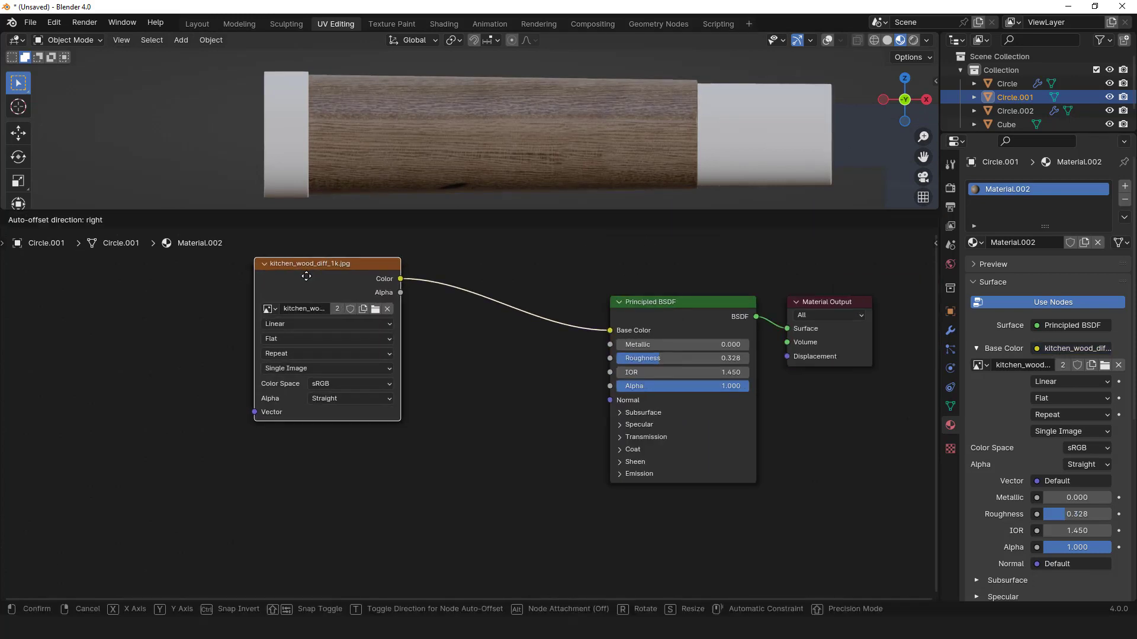
pyautogui.click(350, 467)
pyautogui.click(431, 496)
# Add a Normal Map node fed by the empty image texture node and place it beside the Principled BSDF
pyautogui.moveTo(442, 467); pyautogui.dragTo(562, 448)
pyautogui.write('nor')
pyautogui.click(590, 480)
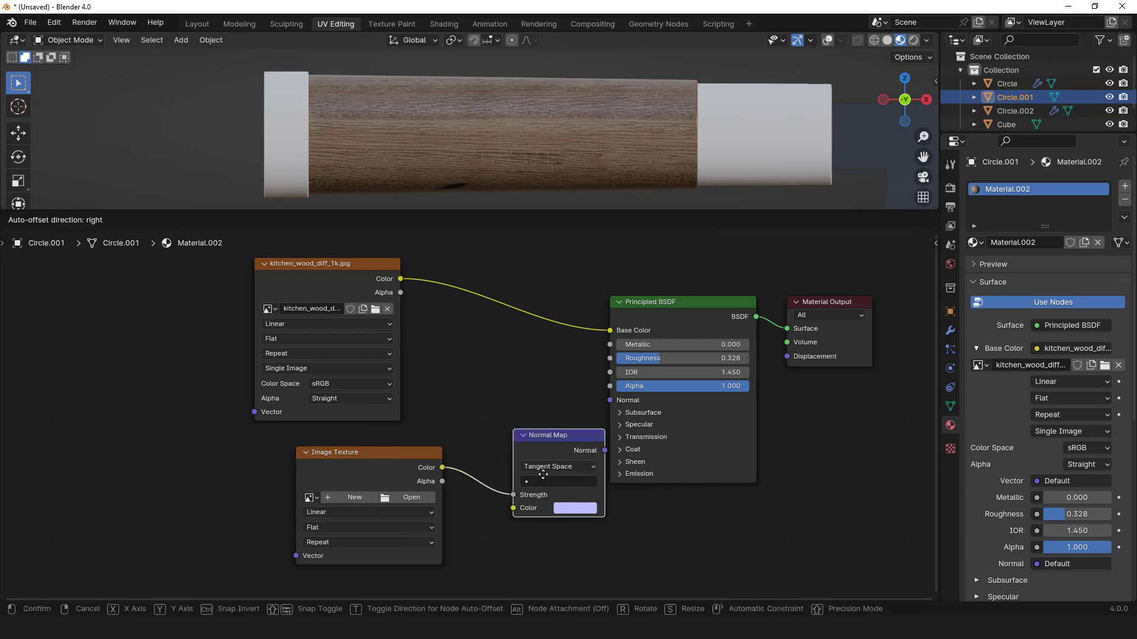
pyautogui.click(511, 473)
# Load kitchen_wood_nor_gl_1k.exr into the empty image texture node
pyautogui.click(387, 498)
pyautogui.click(277, 290)
pyautogui.doubleClick(441, 210)
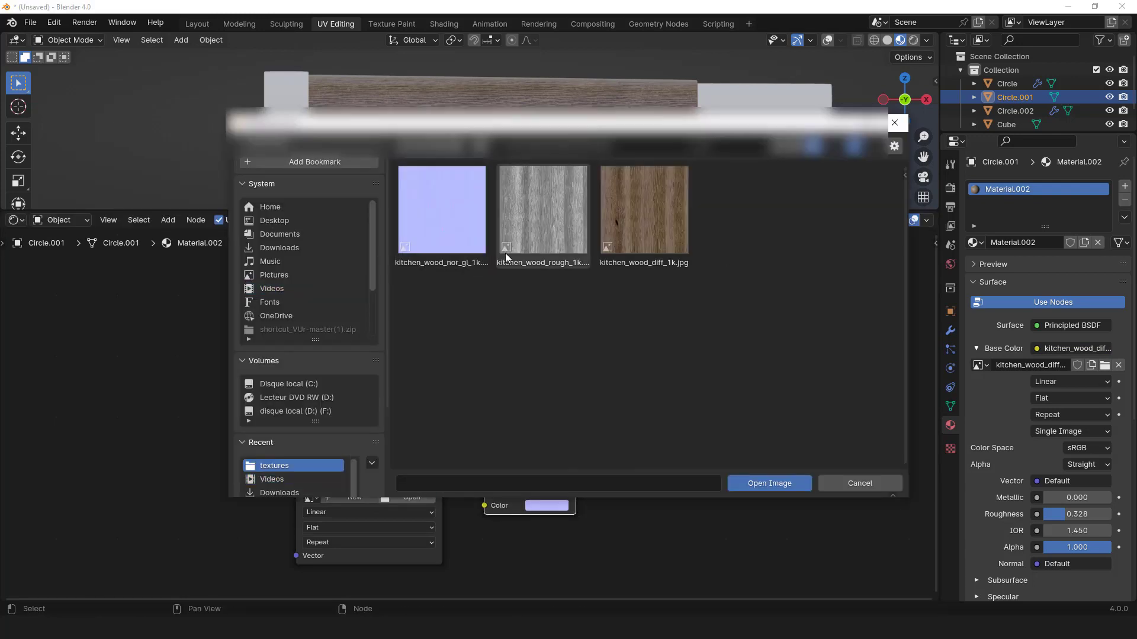
pyautogui.click(442, 226)
pyautogui.click(765, 484)
# Route the normal texture through the Normal Map's Color input to the Principled BSDF's Normal, and set the map's strength to 0.400
pyautogui.moveTo(576, 448); pyautogui.dragTo(610, 401)
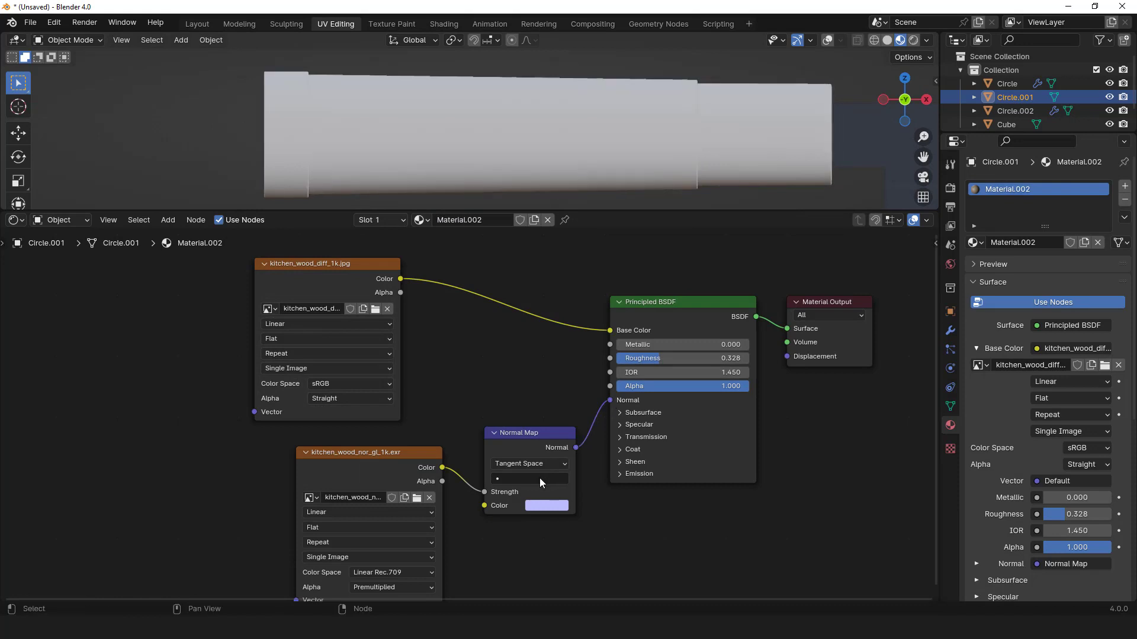
pyautogui.moveTo(477, 502); pyautogui.dragTo(484, 505)
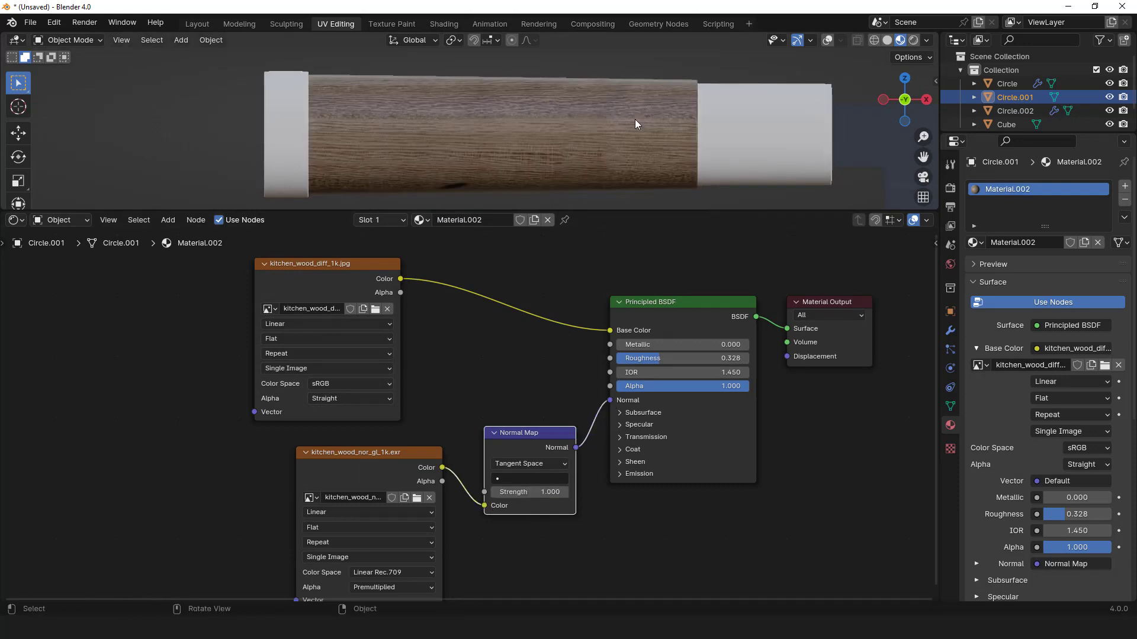
pyautogui.moveTo(577, 148); pyautogui.dragTo(646, 136, button='middle')
pyautogui.scroll(4, 646, 136)
pyautogui.moveTo(533, 492); pyautogui.dragTo(497, 492)
# Assign the existing material named Material to the collar between grip and blade, with a near-black base color and roughness 0.228
pyautogui.scroll(-5, 589, 112)
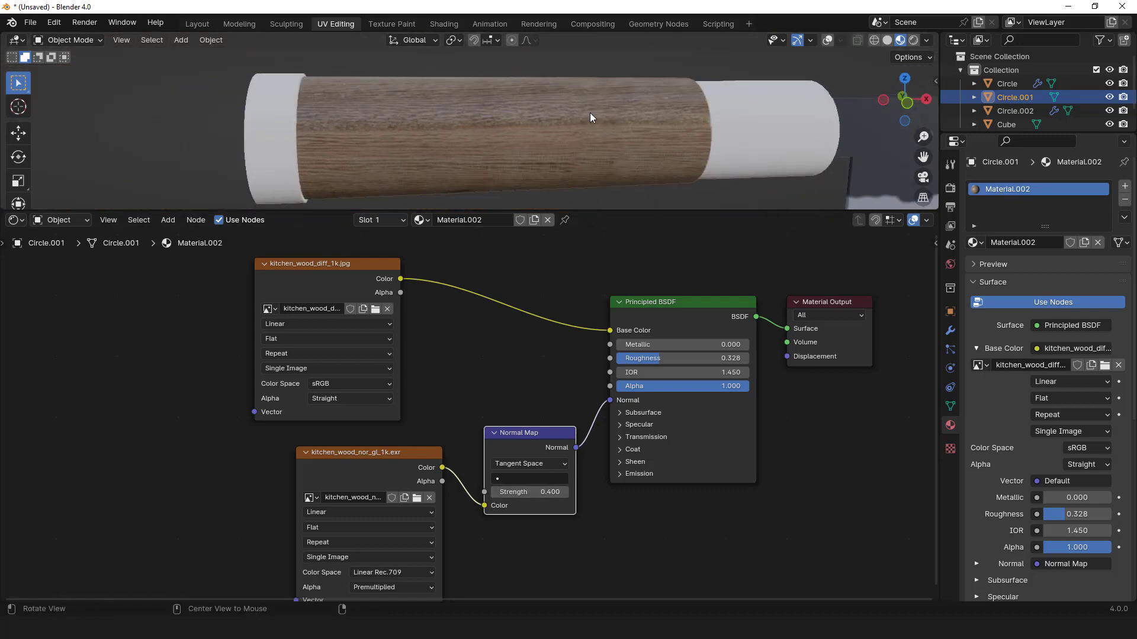
pyautogui.scroll(-4, 644, 108)
pyautogui.click(588, 122)
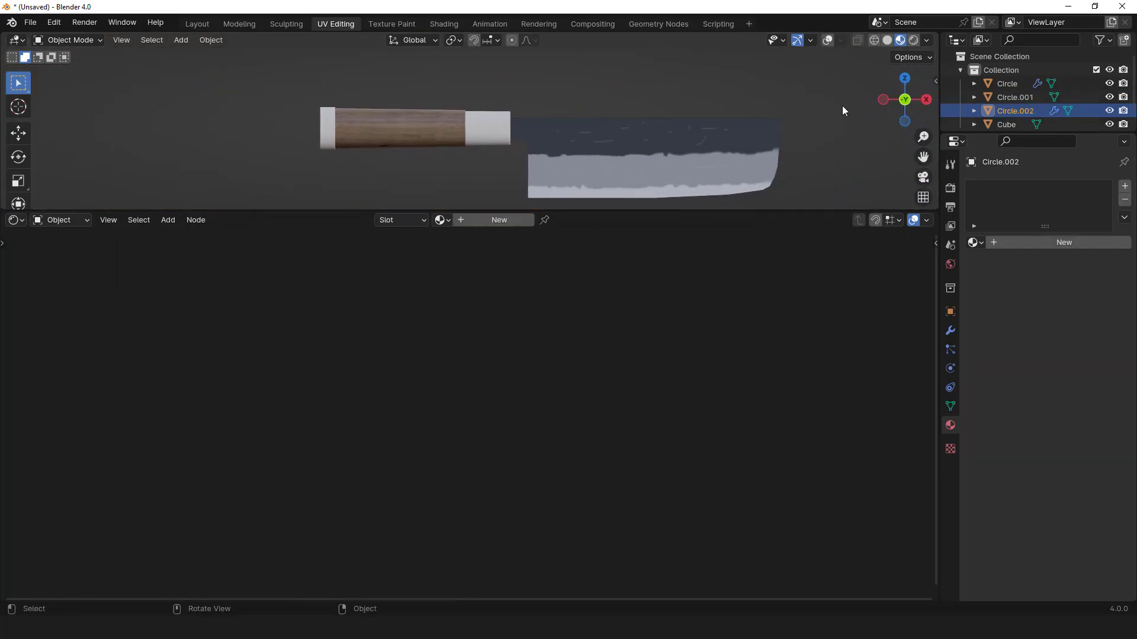
pyautogui.click(973, 242)
pyautogui.click(855, 262)
pyautogui.click(1077, 348)
pyautogui.moveTo(1094, 197); pyautogui.dragTo(1095, 252)
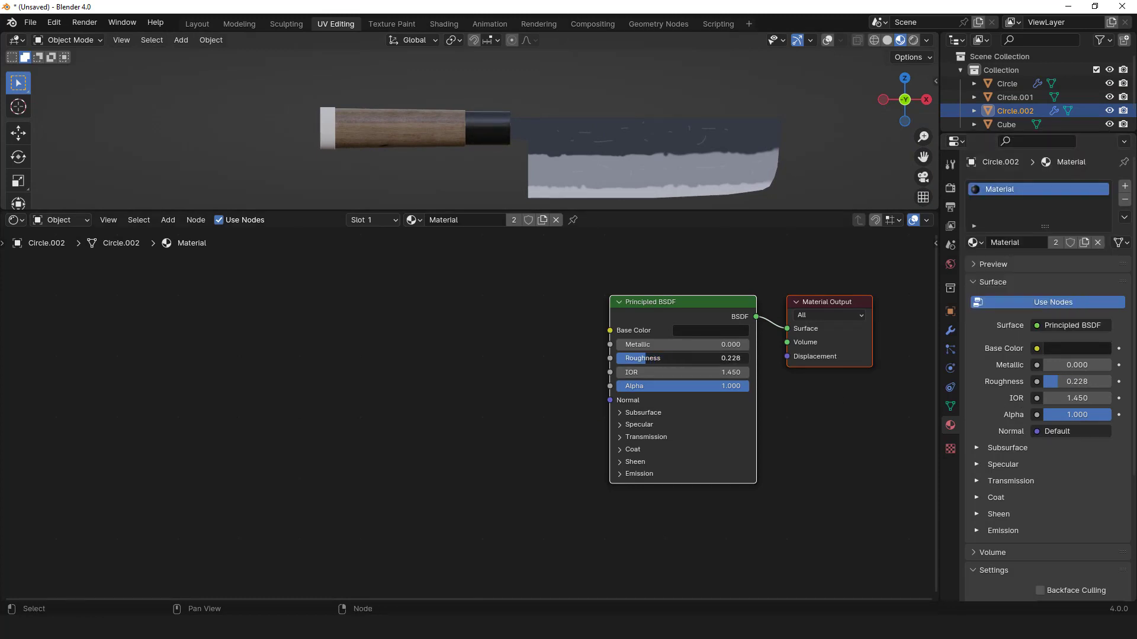
# Assign the same black material to the cap at the handle's butt end
pyautogui.click(758, 197)
pyautogui.click(973, 242)
pyautogui.click(855, 262)
# Set the roughness of the blade's material to 0.240
pyautogui.moveTo(604, 151); pyautogui.dragTo(580, 98, button='middle')
pyautogui.click(1006, 124)
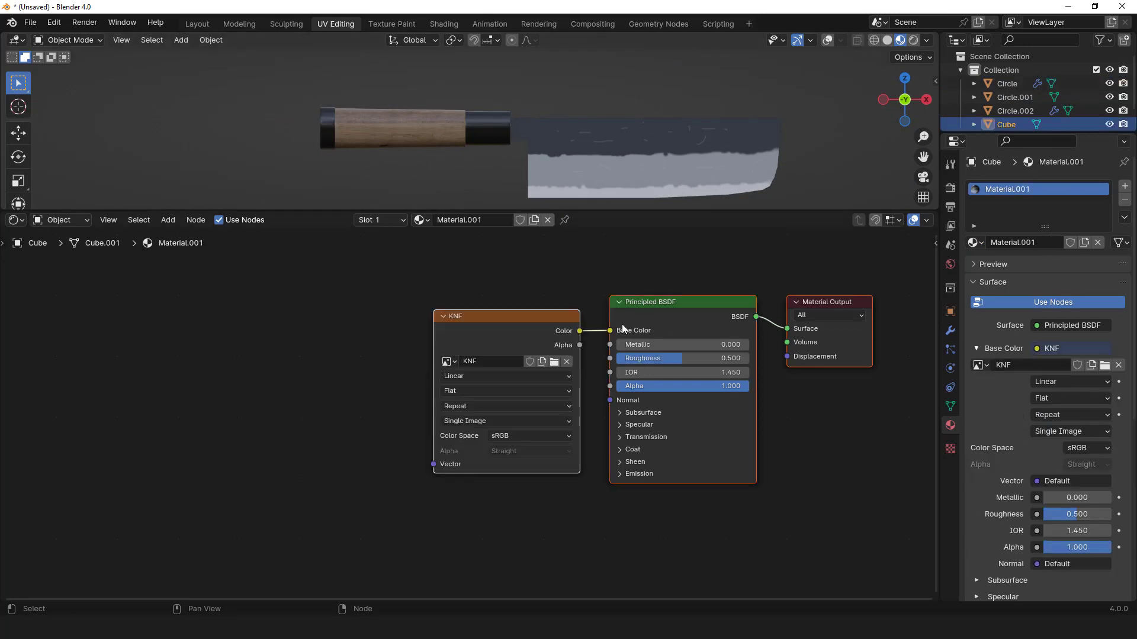
pyautogui.moveTo(698, 354); pyautogui.dragTo(681, 354)
pyautogui.moveTo(545, 148); pyautogui.dragTo(500, 163, button='middle')
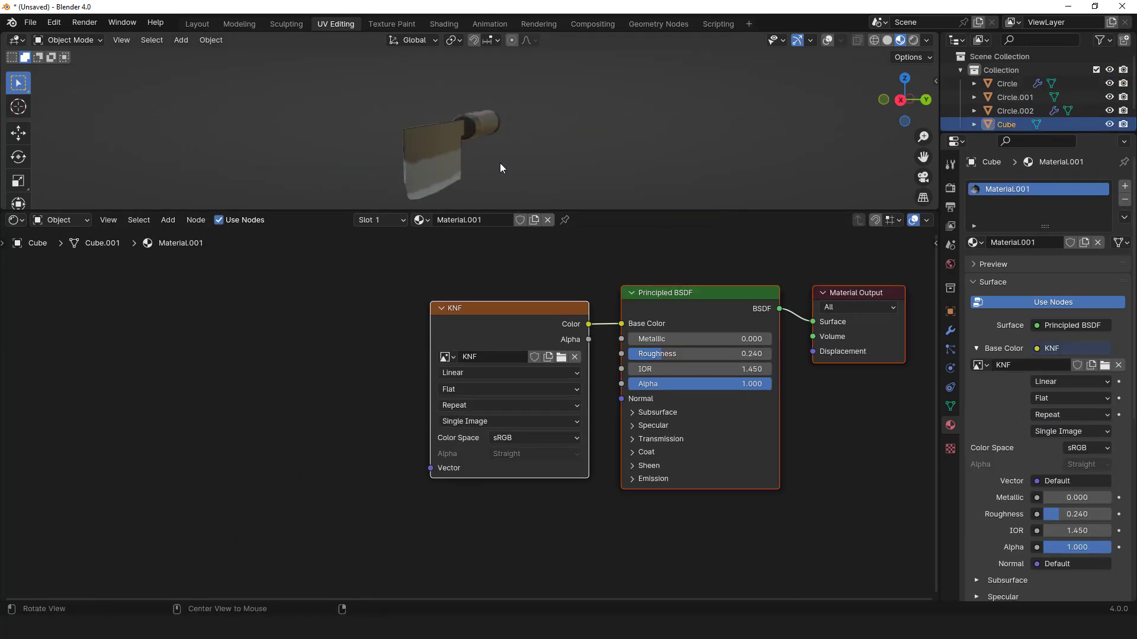
# Close the Shader Editor by joining its area into the 3D view
pyautogui.rightClick(507, 211)
pyautogui.click(507, 211)
pyautogui.click(456, 242)
pyautogui.moveTo(456, 243); pyautogui.dragTo(509, 144, button='middle')
pyautogui.scroll(3, 598, 204)
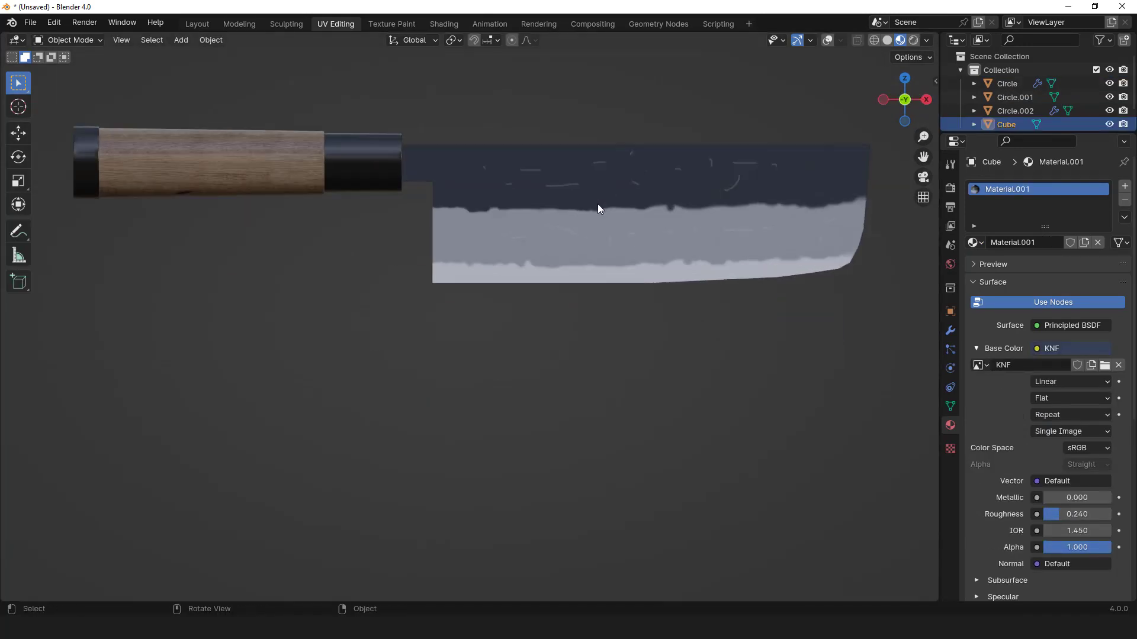
# Display the knife from the front in Rendered shading and turn the viewport overlays back on
pyautogui.moveTo(598, 204); pyautogui.dragTo(616, 238, button='middle')
pyautogui.press('KP_1')
pyautogui.scroll(3, 616, 236)
pyautogui.click(913, 40)
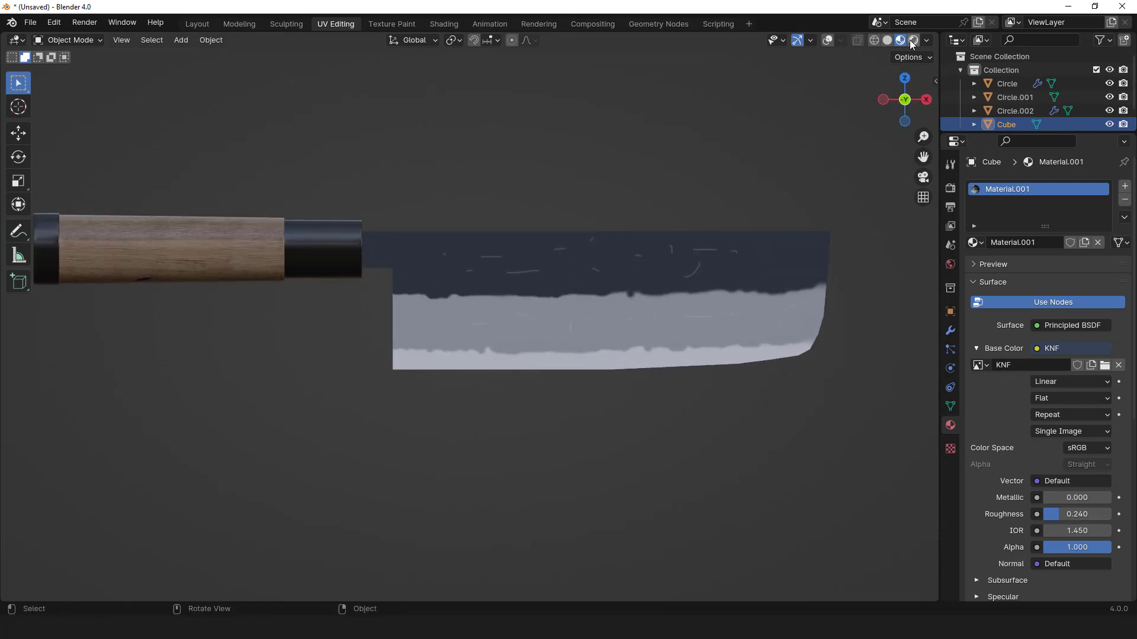
pyautogui.click(827, 40)
# Add a three-point lighting setup around the blade with a base energy of 500
pyautogui.scroll(-3, 542, 284)
pyautogui.click(180, 40)
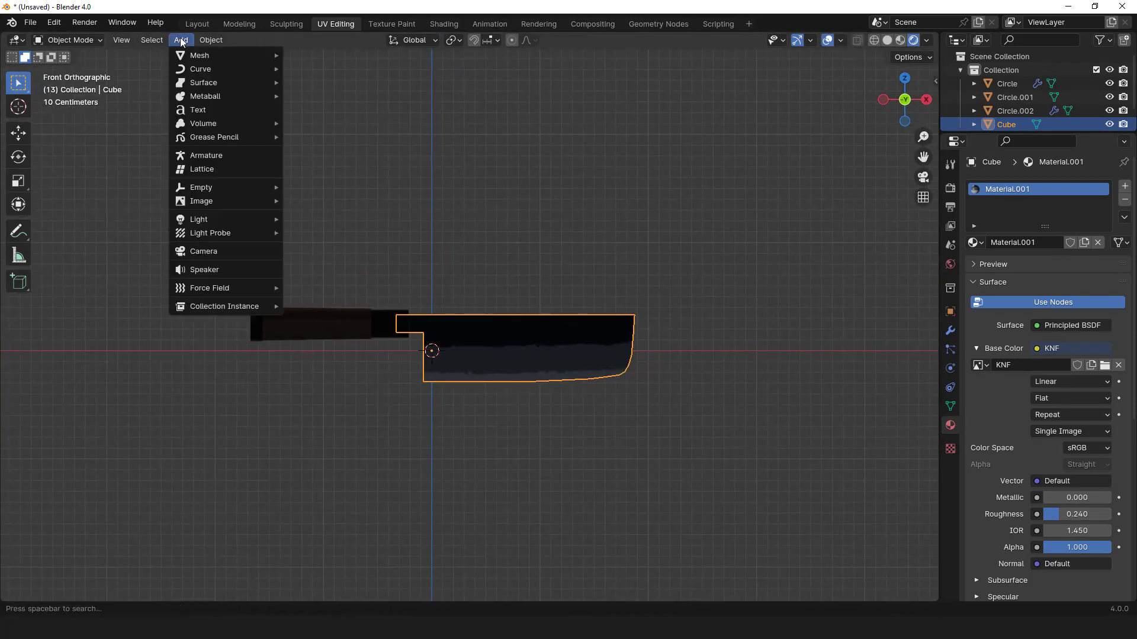
pyautogui.moveTo(201, 226)
pyautogui.click(321, 279)
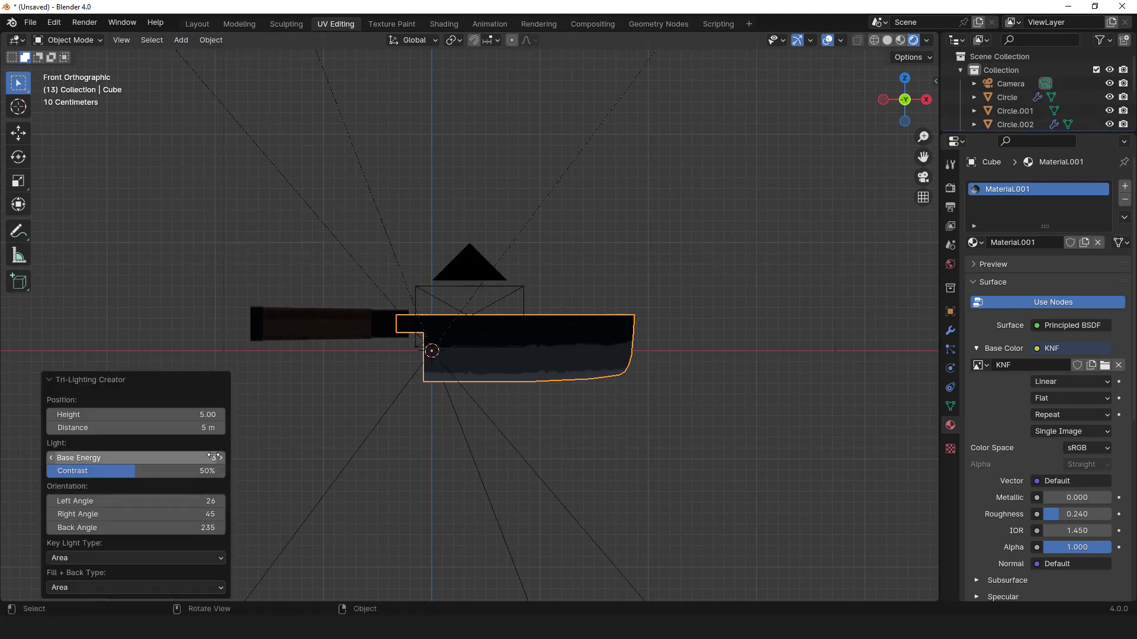
pyautogui.doubleClick(136, 457)
pyautogui.write('500')
pyautogui.press('Return')
# Raise the three-point lighting's base energy to 700
pyautogui.moveTo(483, 252); pyautogui.dragTo(585, 272, button='middle')
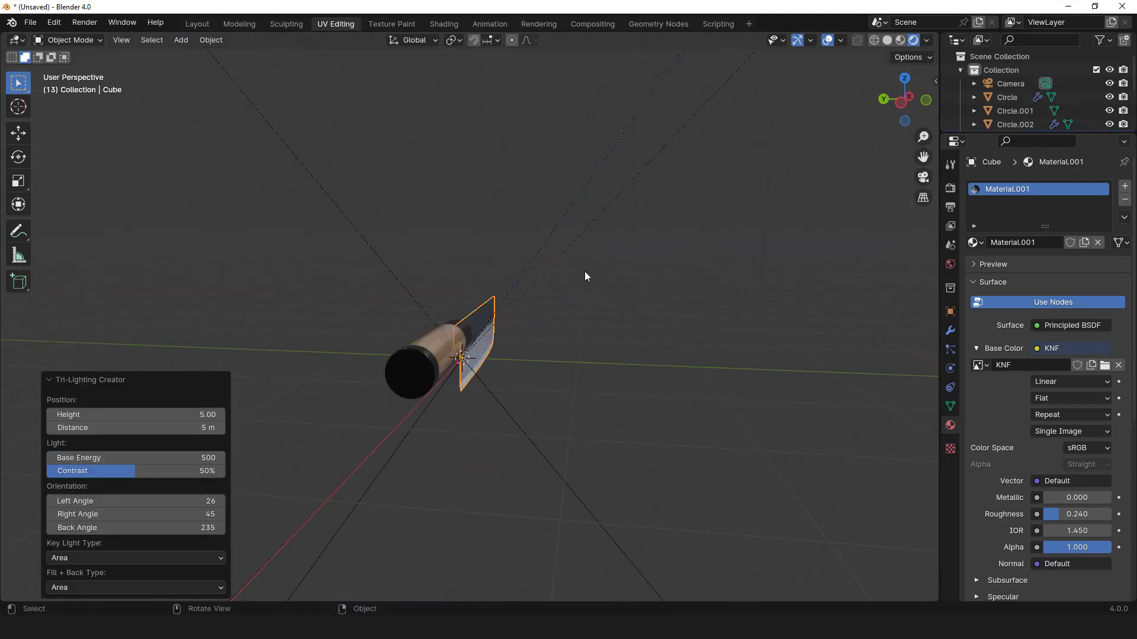
pyautogui.press('KP_1')
pyautogui.scroll(2, 584, 271)
pyautogui.doubleClick(136, 458)
pyautogui.write('700')
pyautogui.press('Return')
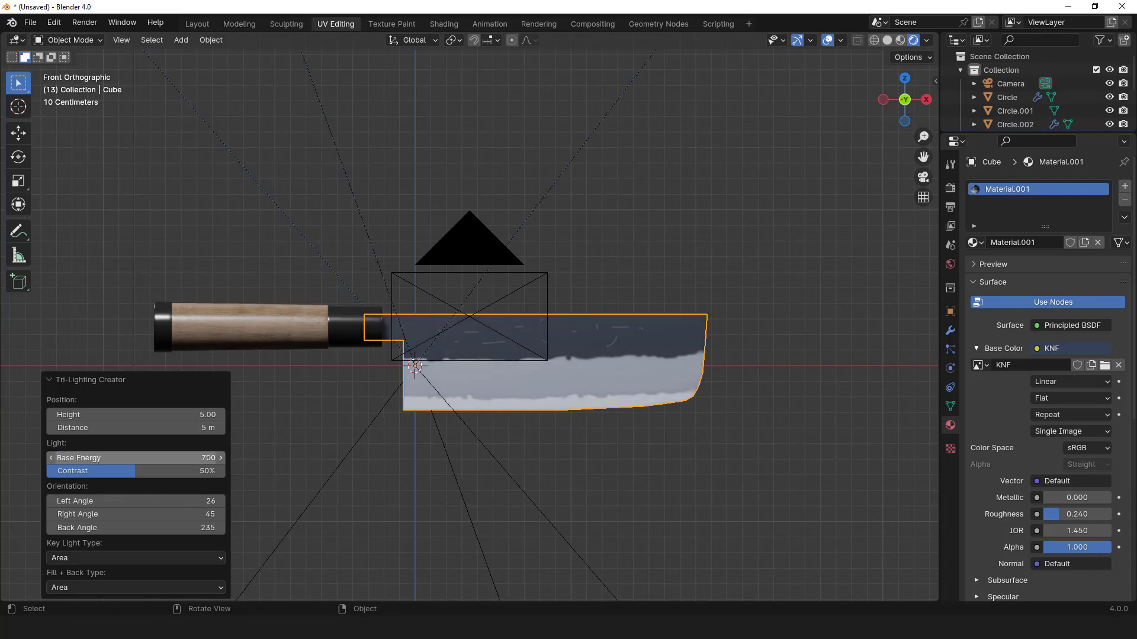
# In top view, duplicate the key light and place the copy behind the knife, offset about 2.5 m in X and 10 m in Y
pyautogui.moveTo(355, 355); pyautogui.dragTo(535, 293, button='middle')
pyautogui.press('KP_7')
pyautogui.scroll(-10, 534, 291)
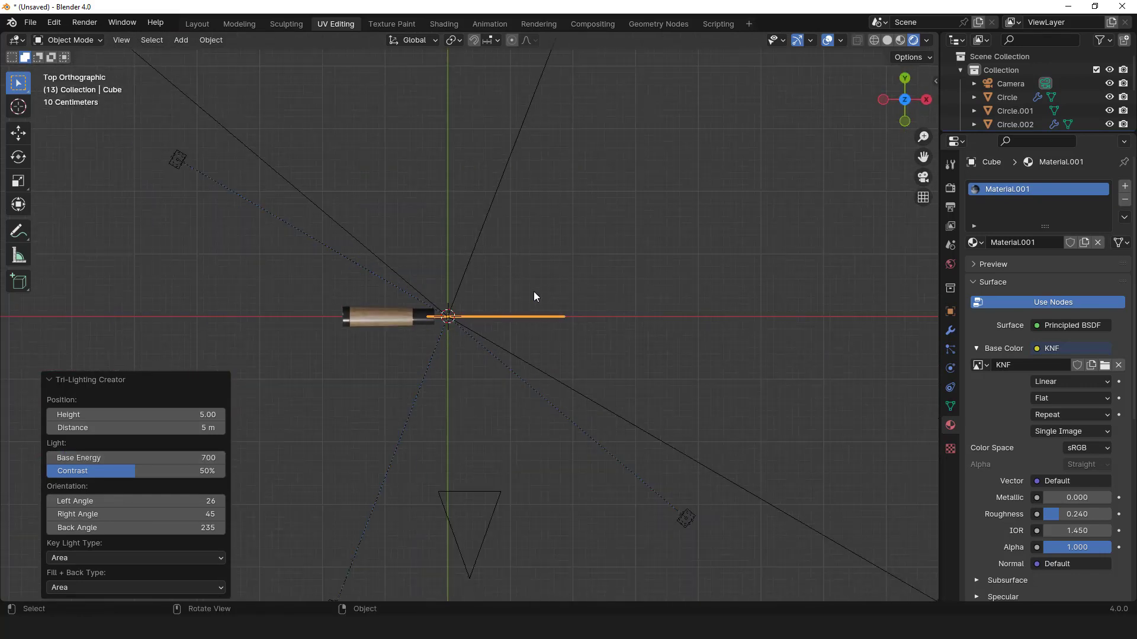
pyautogui.scroll(4, 397, 470)
pyautogui.click(376, 517)
pyautogui.scroll(-2, 596, 334)
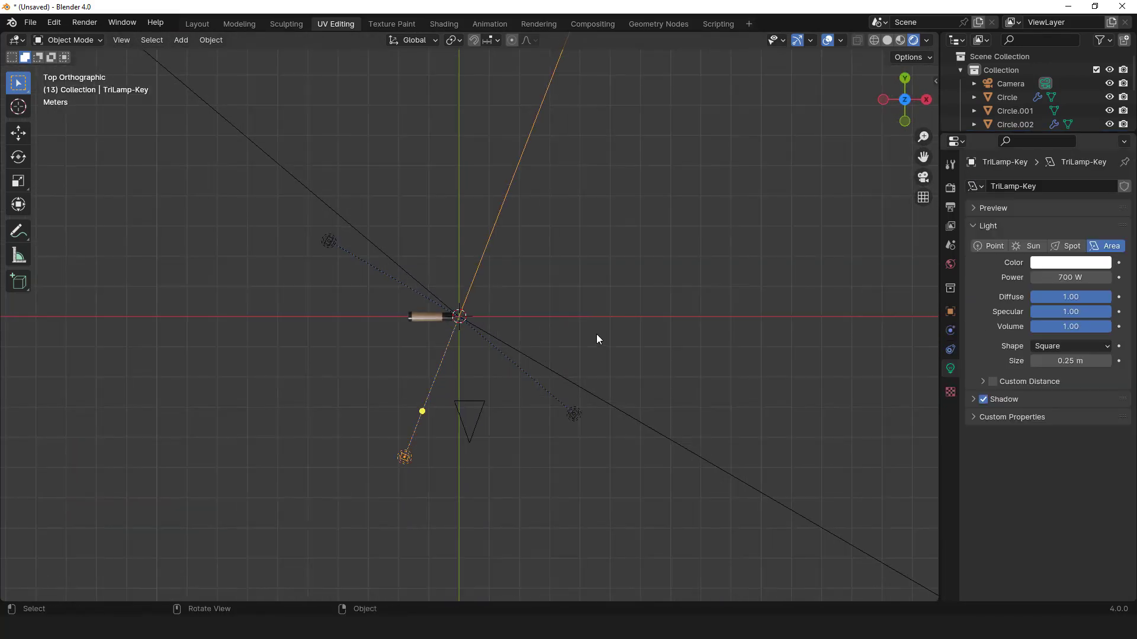
pyautogui.press('g')
pyautogui.click(670, 599)
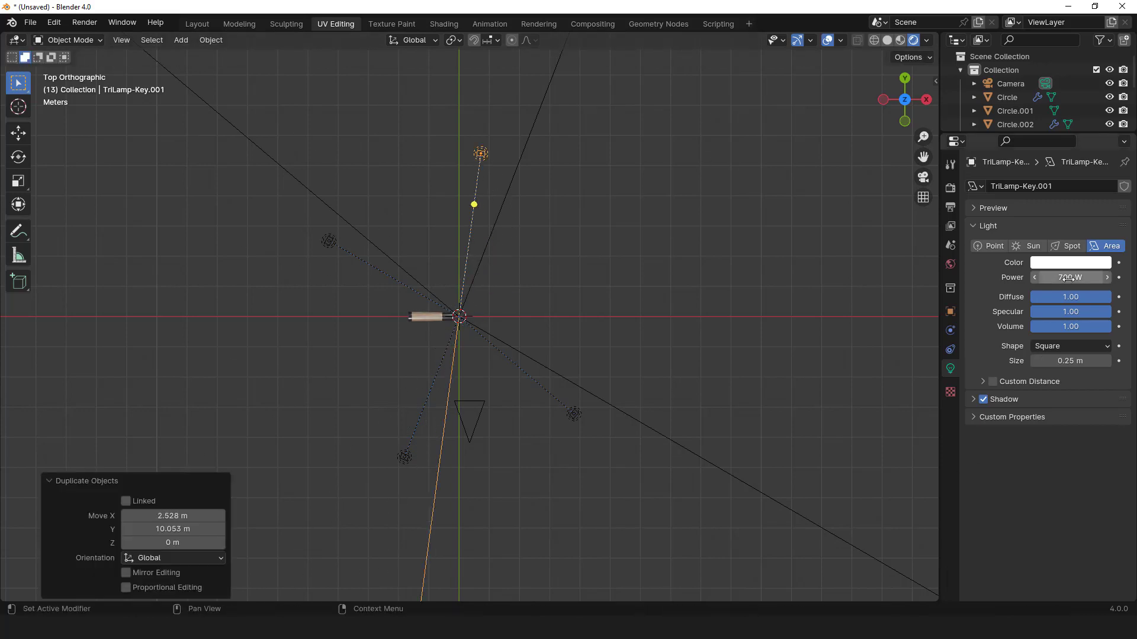
# Set the duplicated key light's power to 1000 W
pyautogui.doubleClick(1071, 278)
pyautogui.write('1000')
pyautogui.press('Return')
pyautogui.moveTo(456, 249); pyautogui.dragTo(541, 242, button='middle')
pyautogui.scroll(-6, 541, 247)
# Delete the camera that came with the lighting setup and return to the front view
pyautogui.click(738, 313)
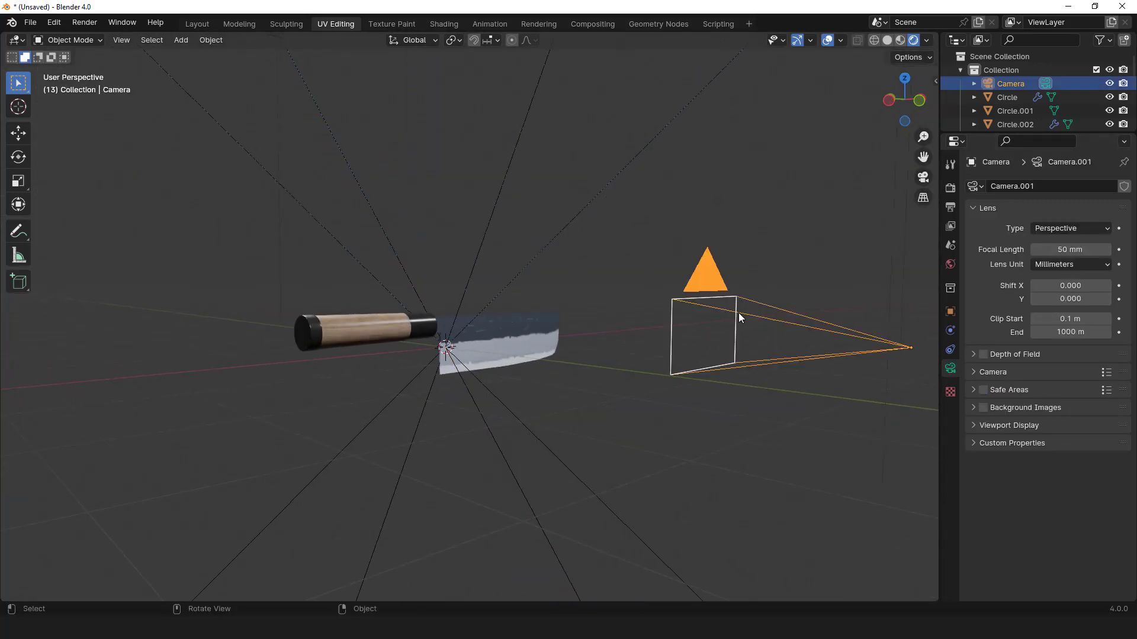
pyautogui.press('Delete')
pyautogui.scroll(1, 696, 309)
pyautogui.press('KP_1')
pyautogui.scroll(2, 697, 304)
# Enable Ambient Occlusion and Screen Space Reflections in the render settings, with Refraction on and max roughness 0.234
pyautogui.click(950, 188)
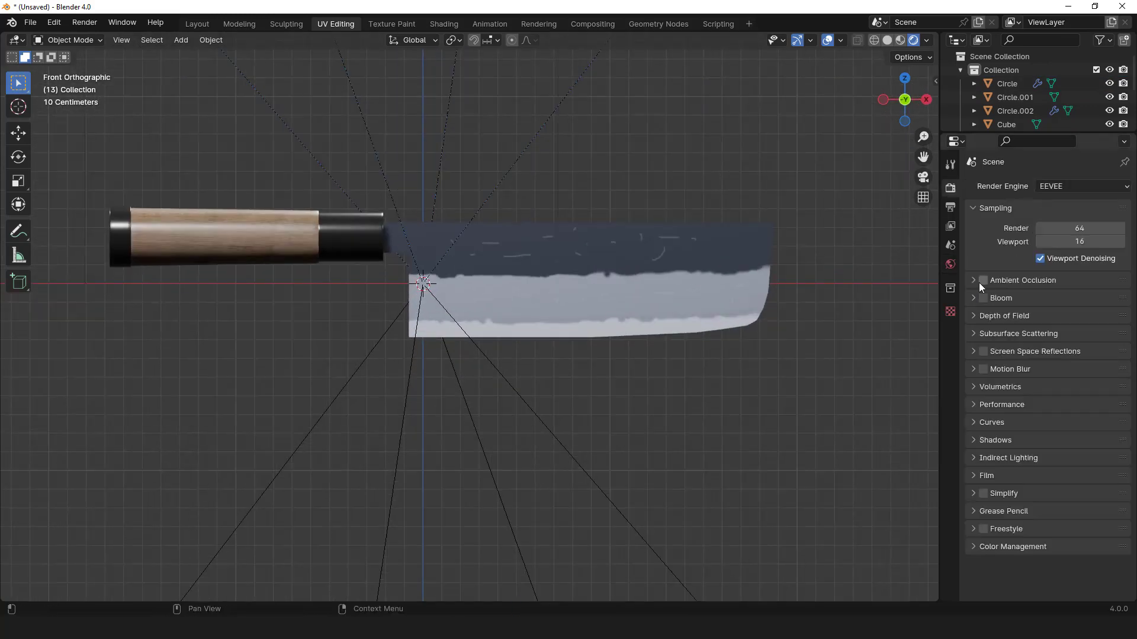
pyautogui.click(983, 352)
pyautogui.click(975, 352)
pyautogui.click(1034, 372)
pyautogui.moveTo(1068, 416); pyautogui.dragTo(1047, 416)
# Make the render's film background transparent
pyautogui.scroll(-3, 983, 489)
pyautogui.click(985, 521)
pyautogui.click(1034, 556)
# Set the color management look to High Contrast
pyautogui.scroll(-3, 1000, 546)
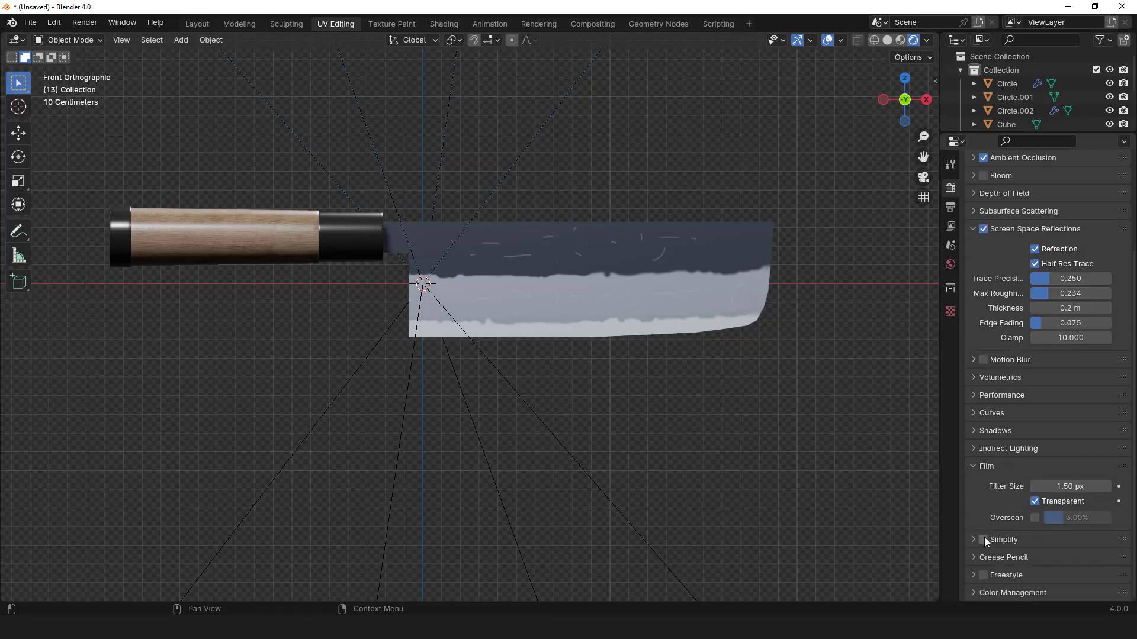
pyautogui.click(988, 592)
pyautogui.scroll(-5, 999, 545)
pyautogui.click(1041, 506)
pyautogui.click(1027, 432)
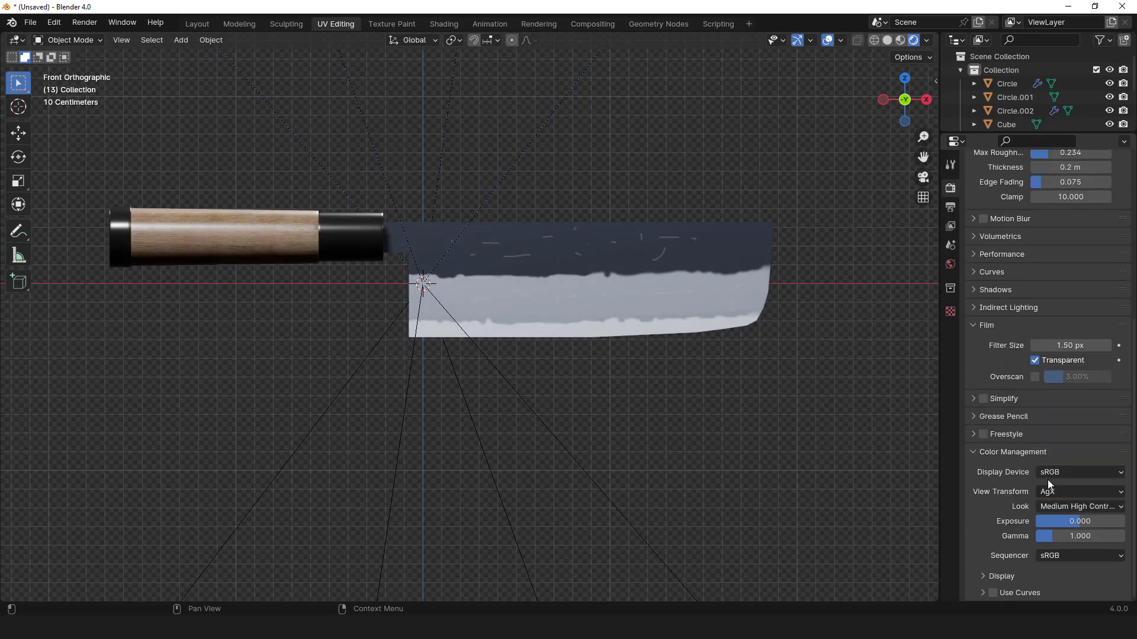
pyautogui.click(1053, 507)
pyautogui.click(1037, 418)
# Lighten the base color of the black handle material to hex 2F2F2F and hide the viewport overlays
pyautogui.moveTo(516, 238); pyautogui.dragTo(393, 268, button='middle')
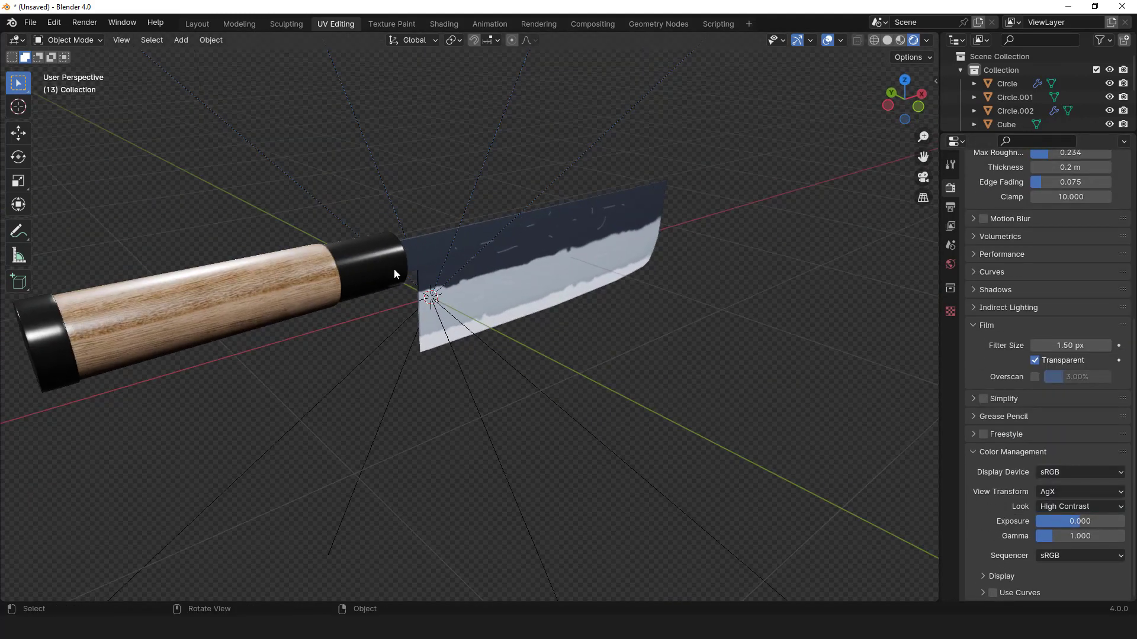
pyautogui.click(393, 268)
pyautogui.click(950, 425)
pyautogui.scroll(3, 1064, 324)
pyautogui.click(1065, 336)
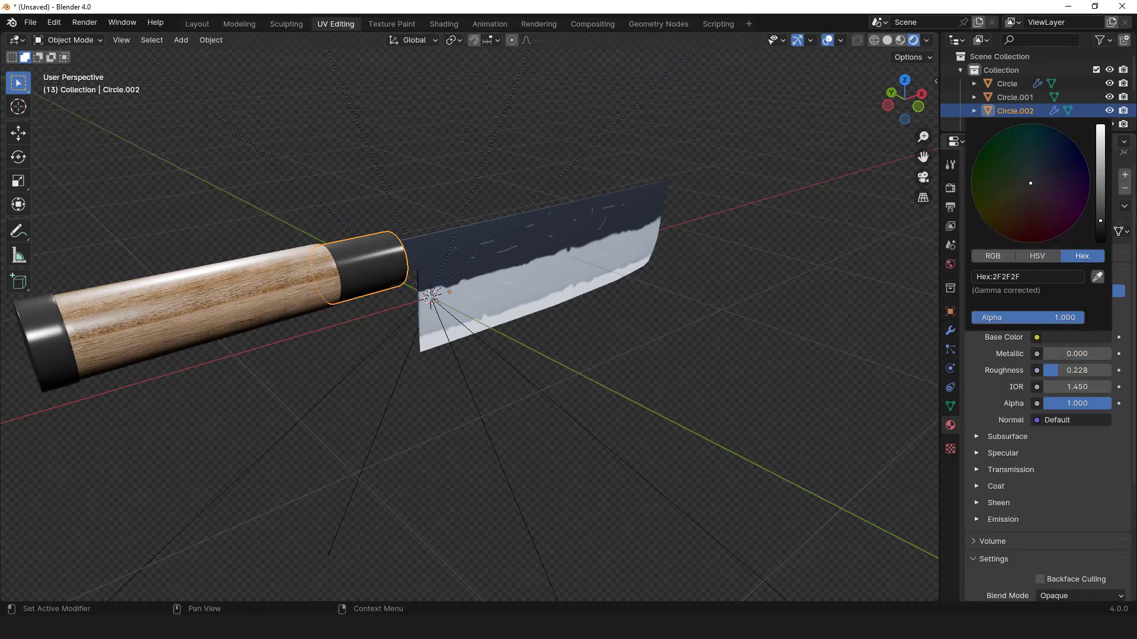
pyautogui.hotkey('shift', 'alt', 'z')
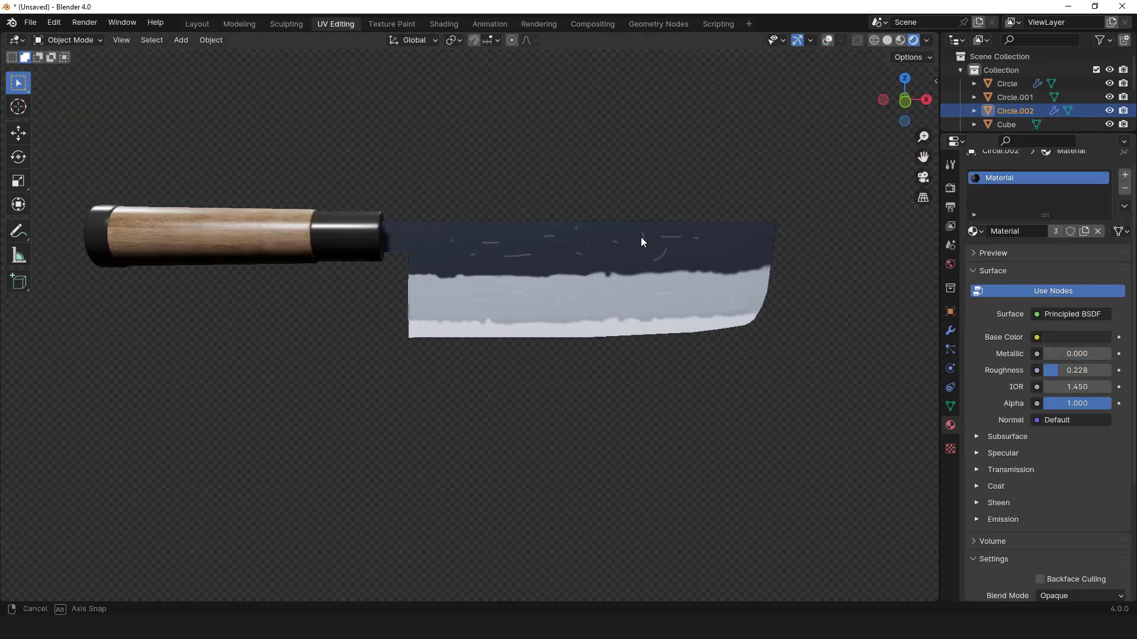